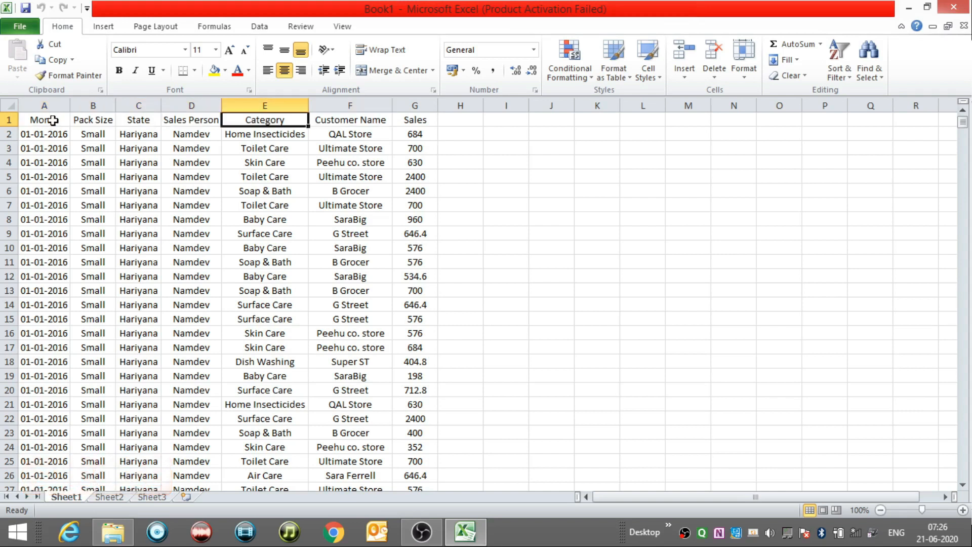
- Review the column headers in row 1, check how far the data rows extend, and return to the Month header in A1
key("Right")
key("Right")
key("Right")
key("Right")
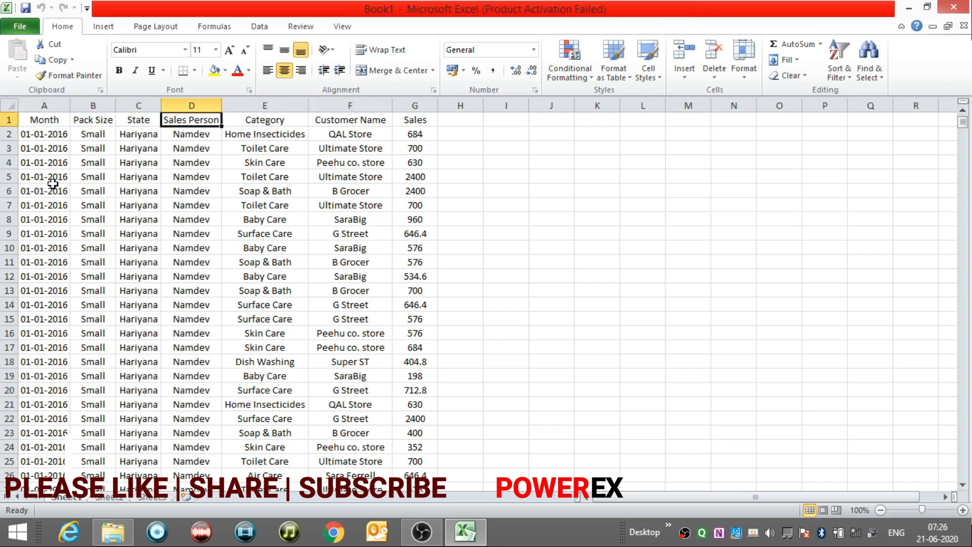
key("Right")
key("Right")
key("Left")
key("Left")
key("ctrl+Left")
key("ctrl+Down")
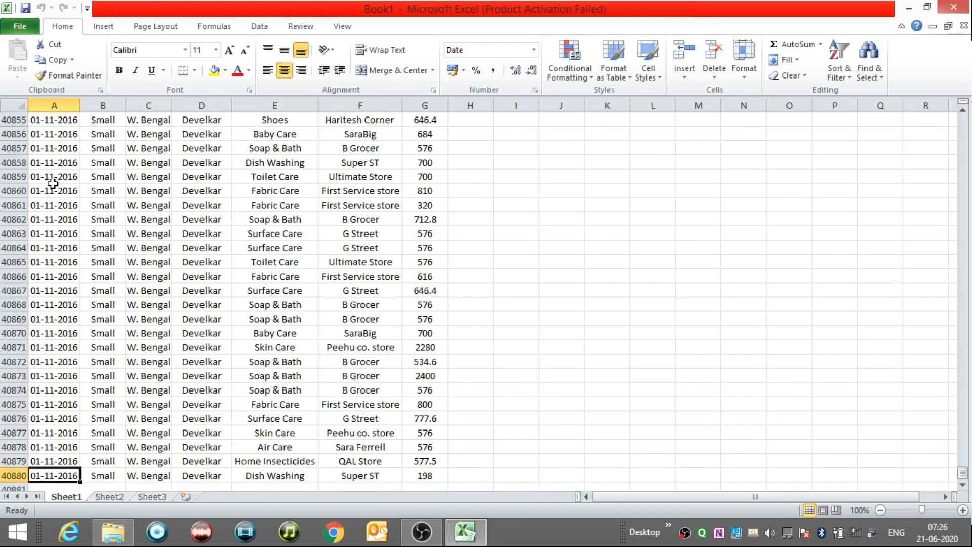
key("ctrl+Up")
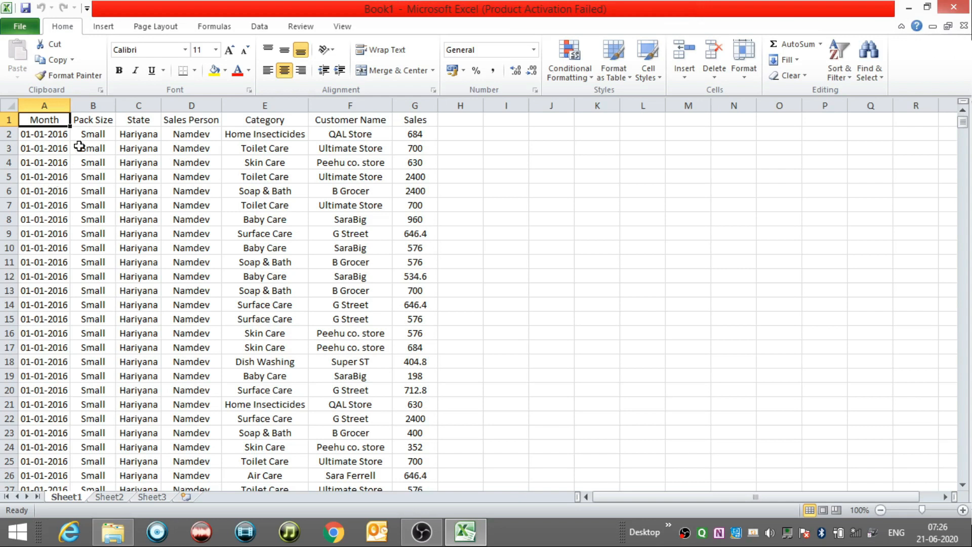
- Create a PivotTable on a new worksheet from only the range Sheet1!$A$1:$G$12
left_click(111, 28)
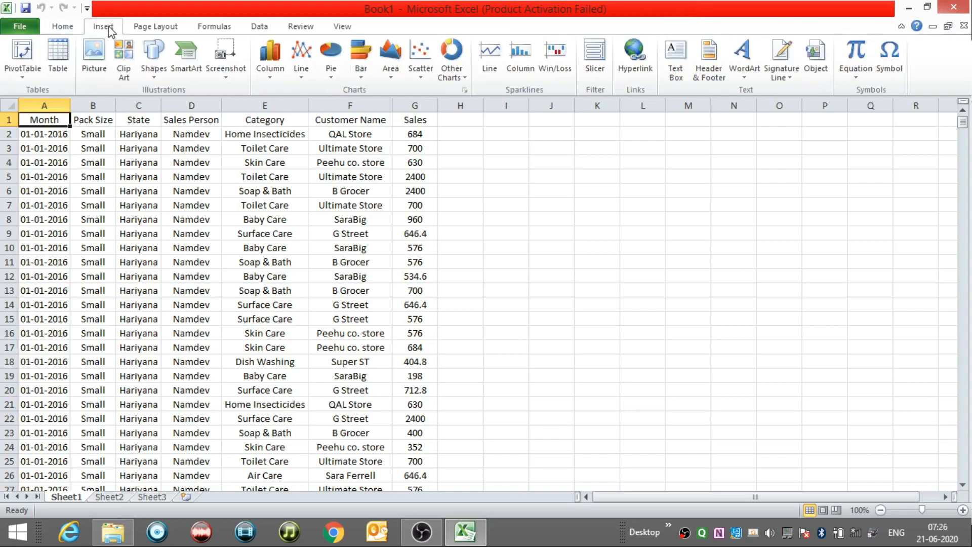
left_click(25, 50)
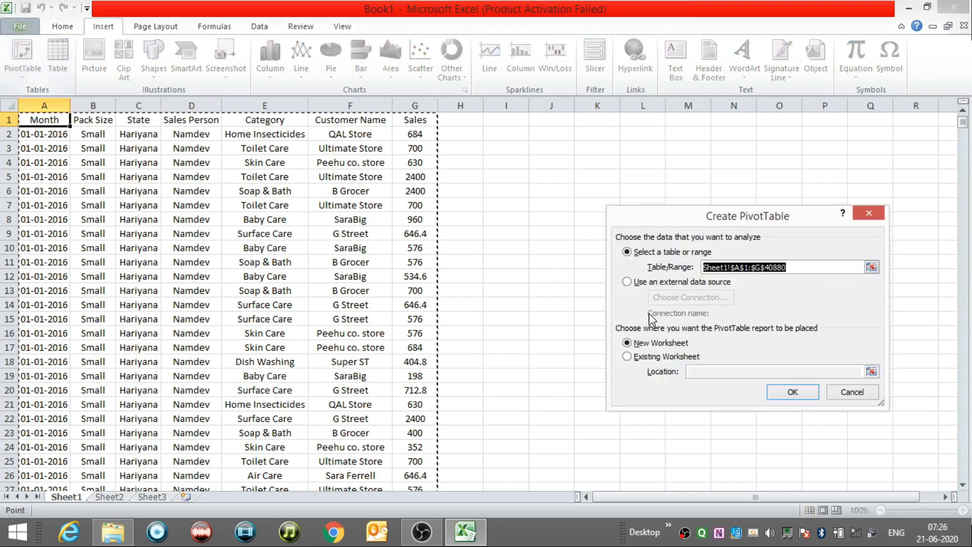
left_click_drag(709, 217, 557, 172)
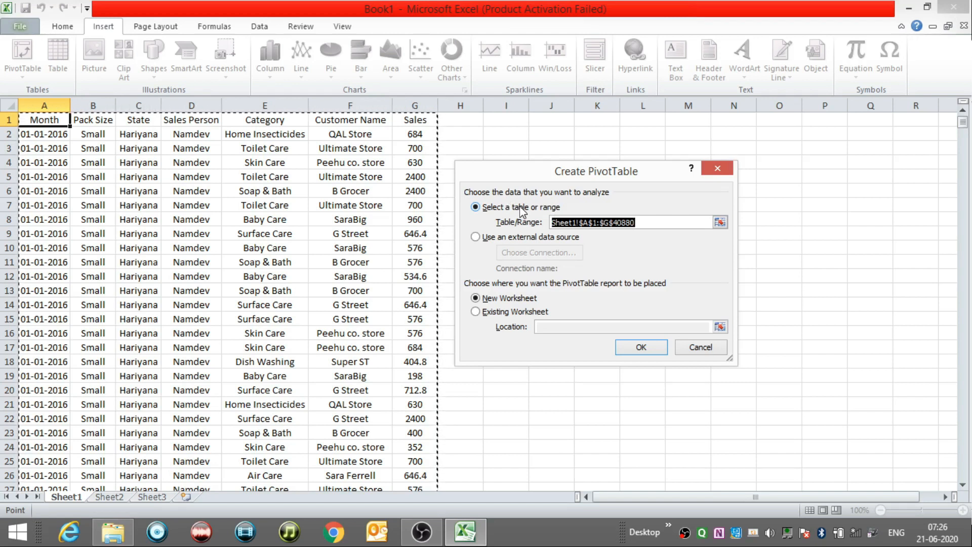
left_click(720, 222)
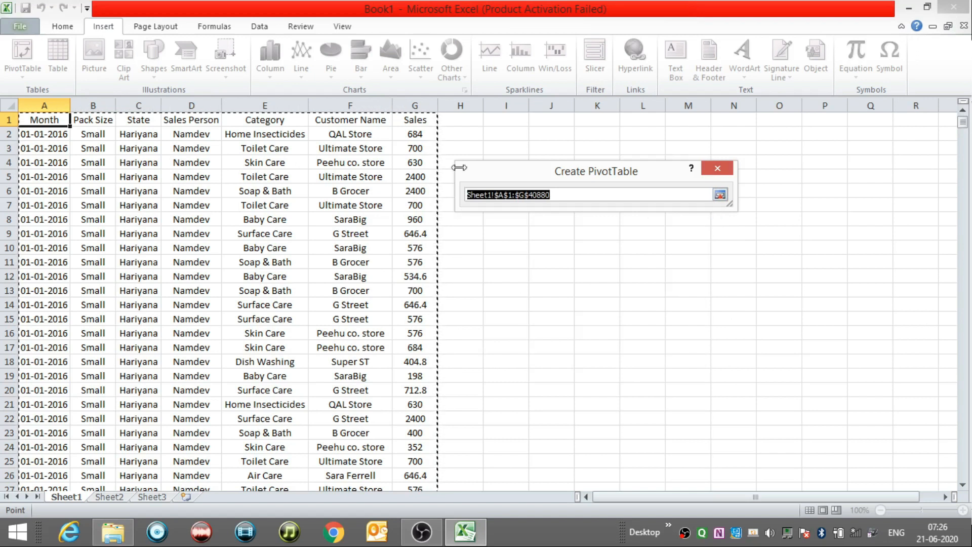
left_click(43, 121)
left_click_drag(43, 122, 437, 282)
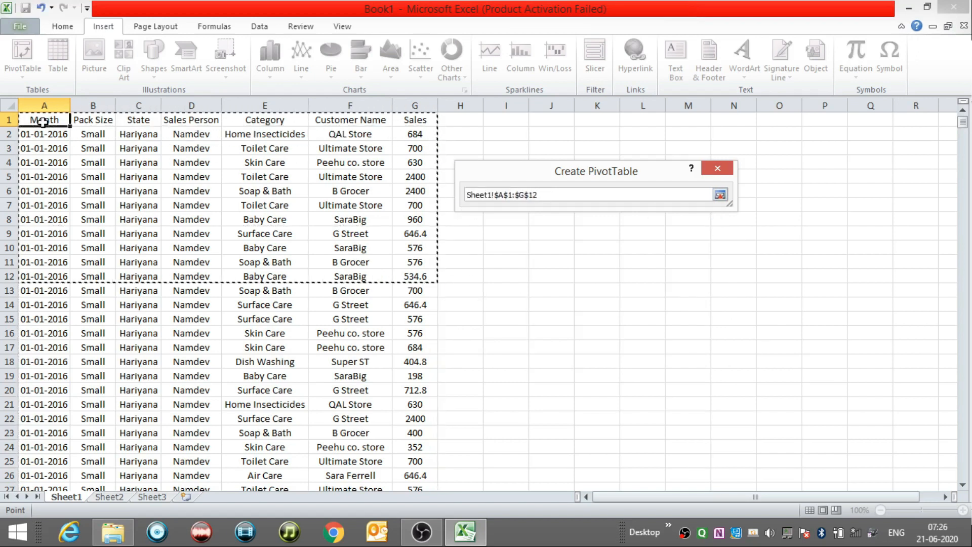
left_click(720, 195)
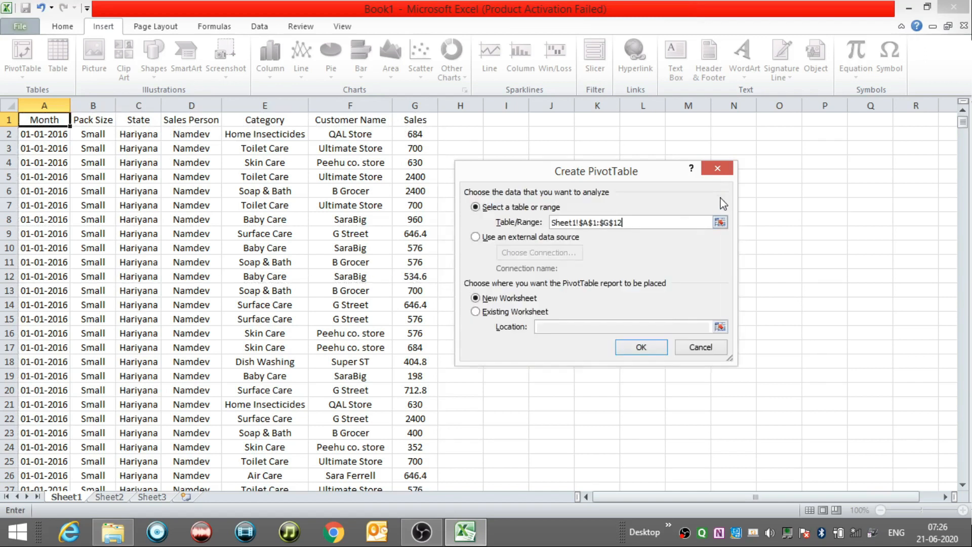
left_click(651, 345)
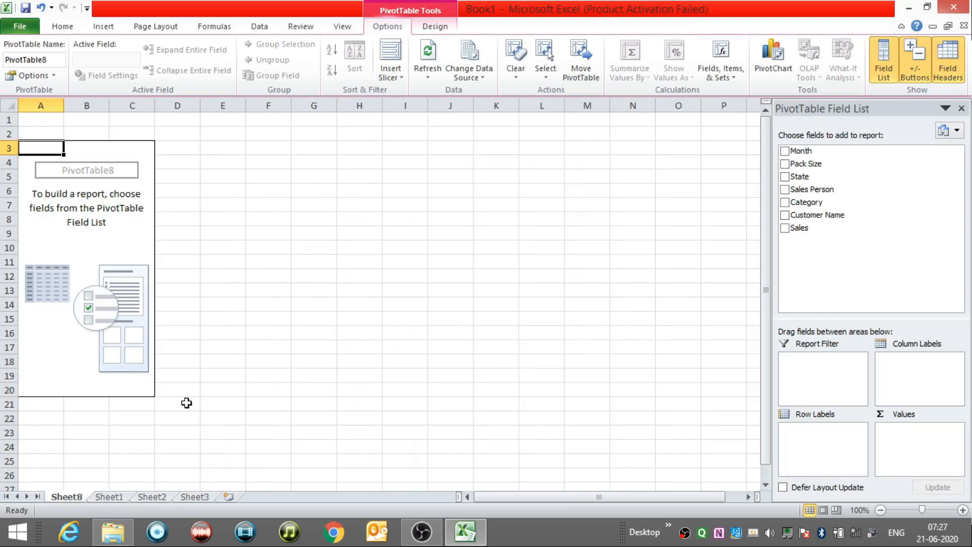
- Delete the new worksheet holding the empty PivotTable
right_click(76, 499)
left_click(100, 357)
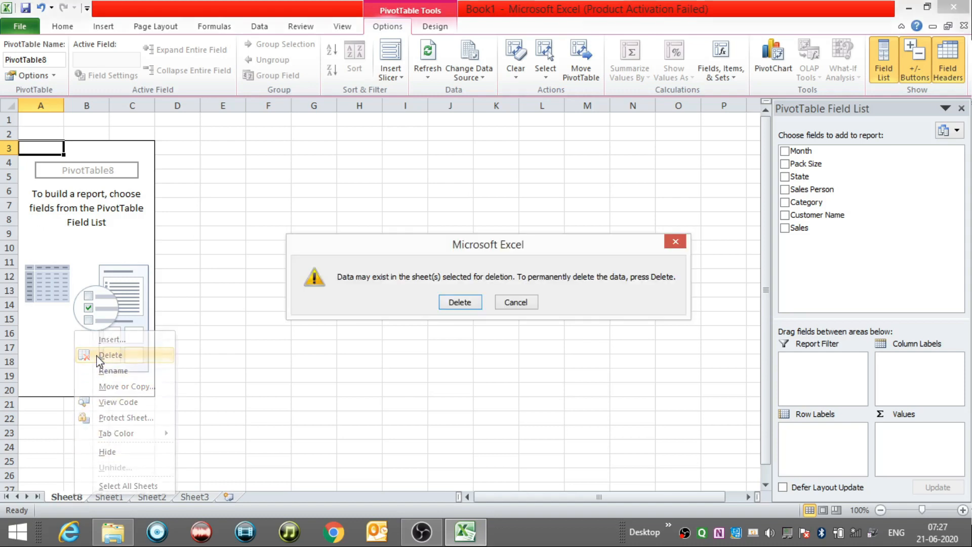
left_click(448, 304)
- Try placing a PivotTable of Sheet1!$A$1:$G$40880 on the existing worksheet at Sheet1!$N$5:$P$13, and undo it
left_click(102, 32)
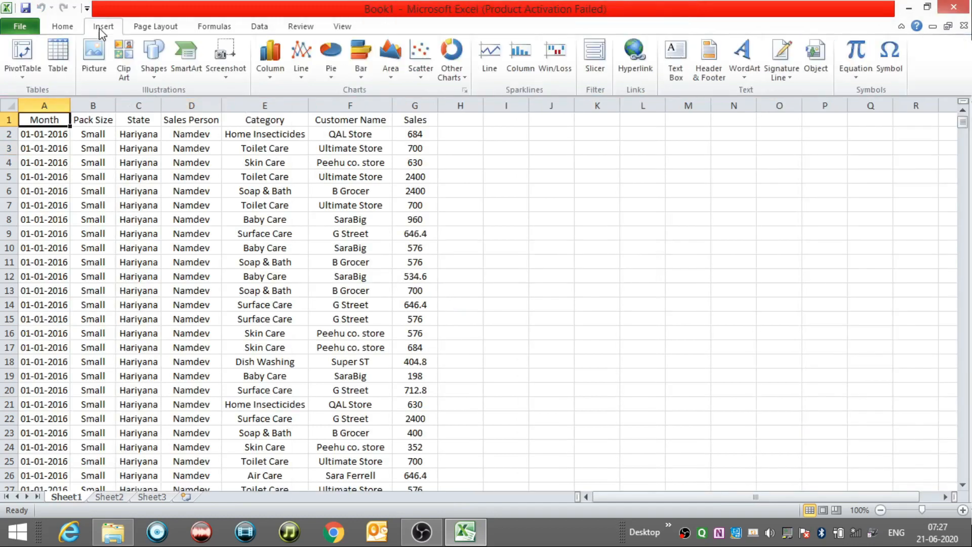
left_click(22, 50)
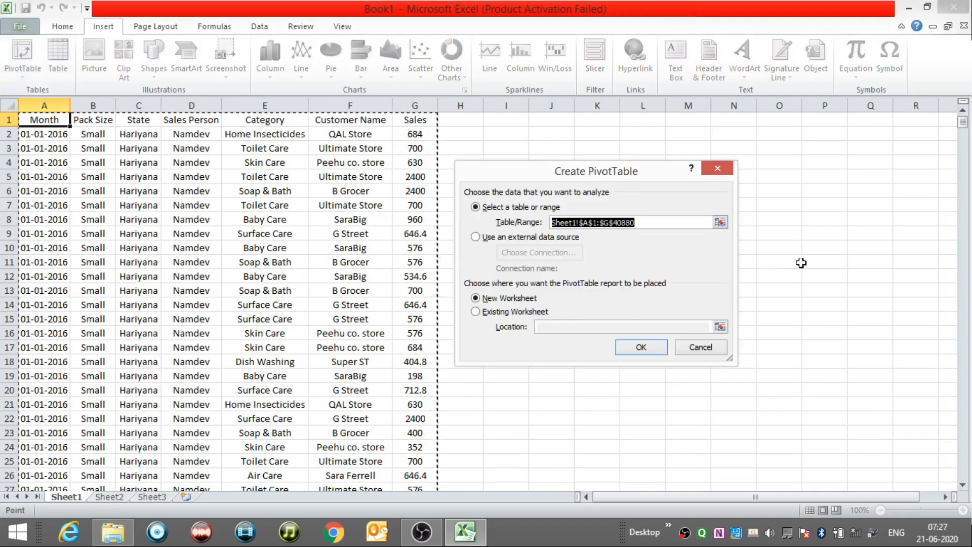
left_click(477, 237)
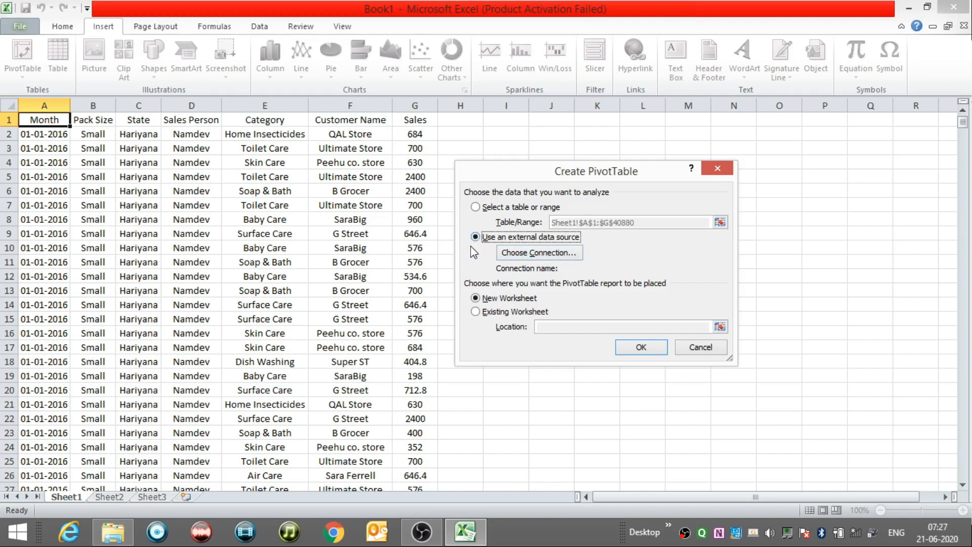
left_click(476, 208)
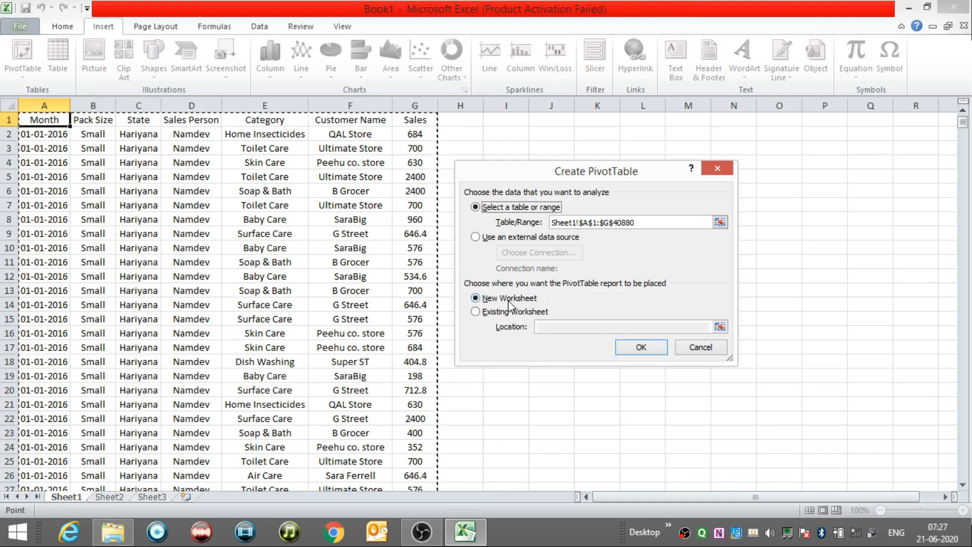
left_click(476, 312)
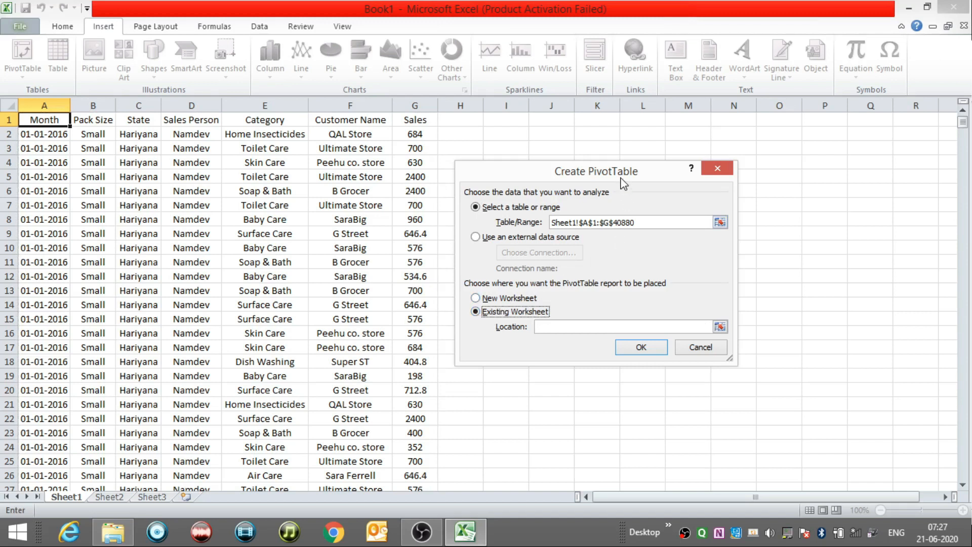
left_click_drag(624, 183, 533, 155)
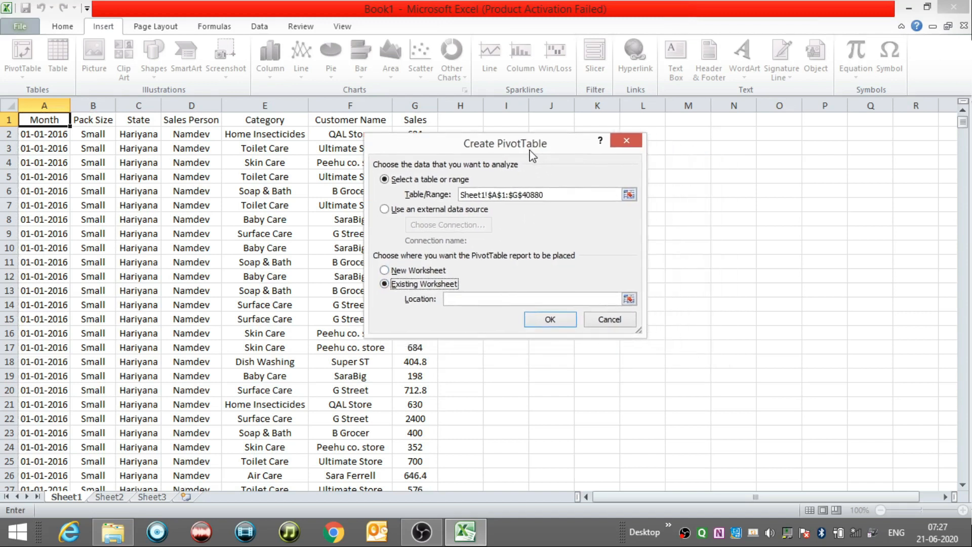
left_click(629, 300)
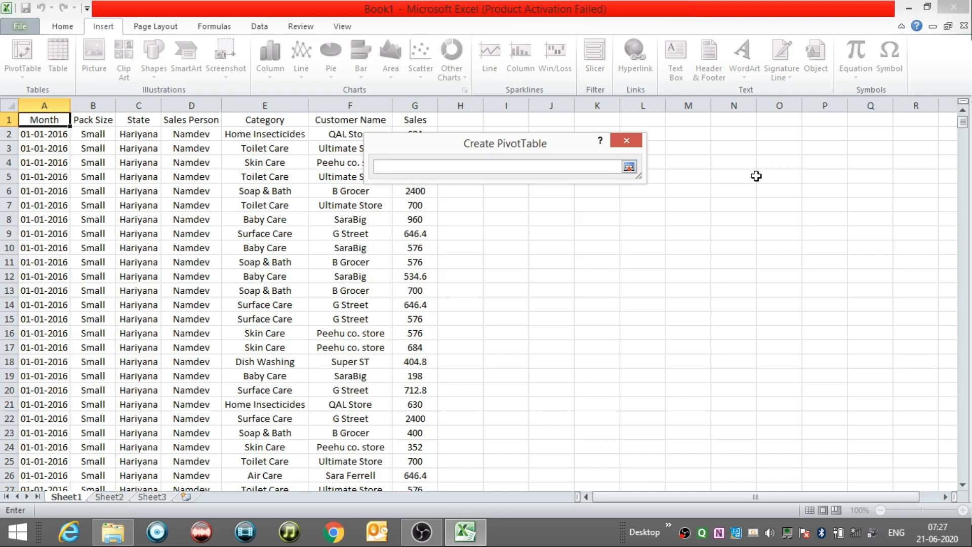
left_click_drag(714, 177, 812, 286)
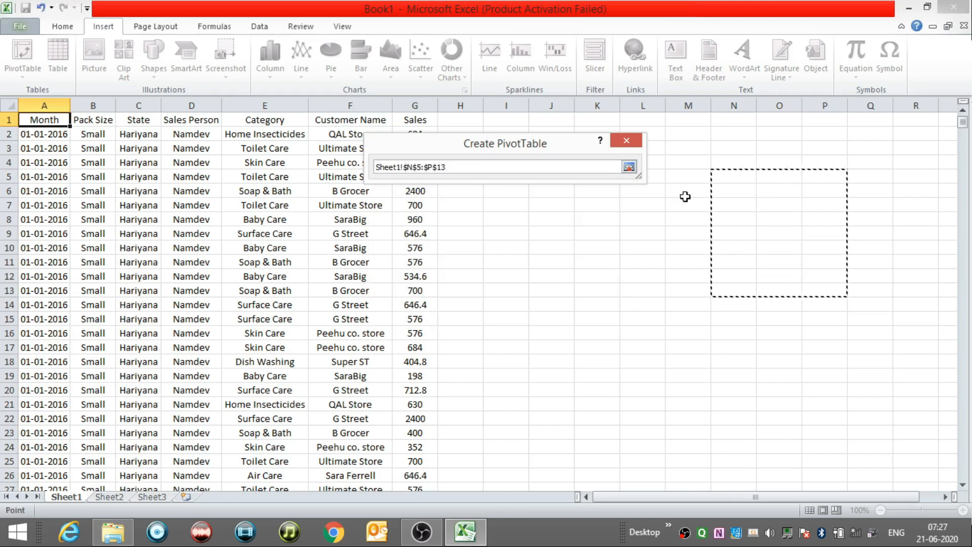
left_click(630, 167)
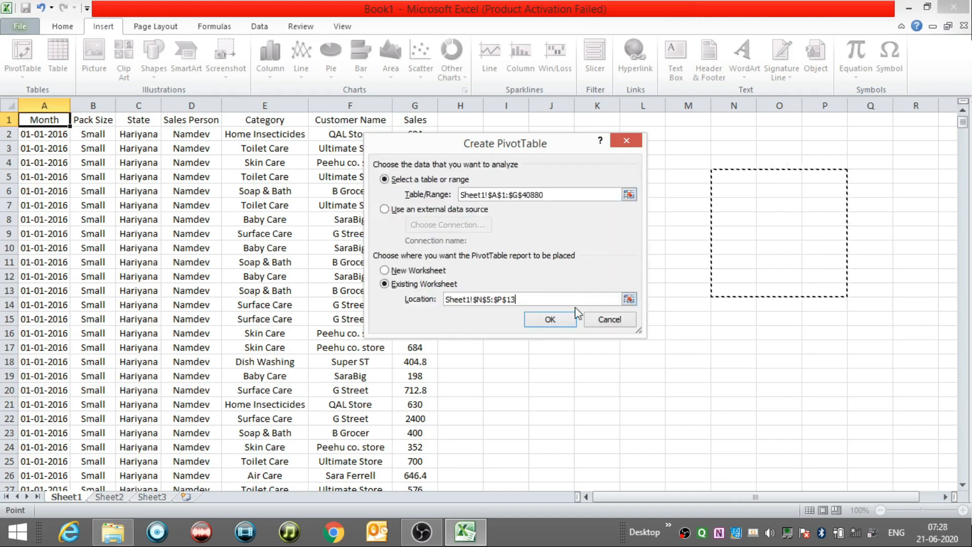
left_click(550, 320)
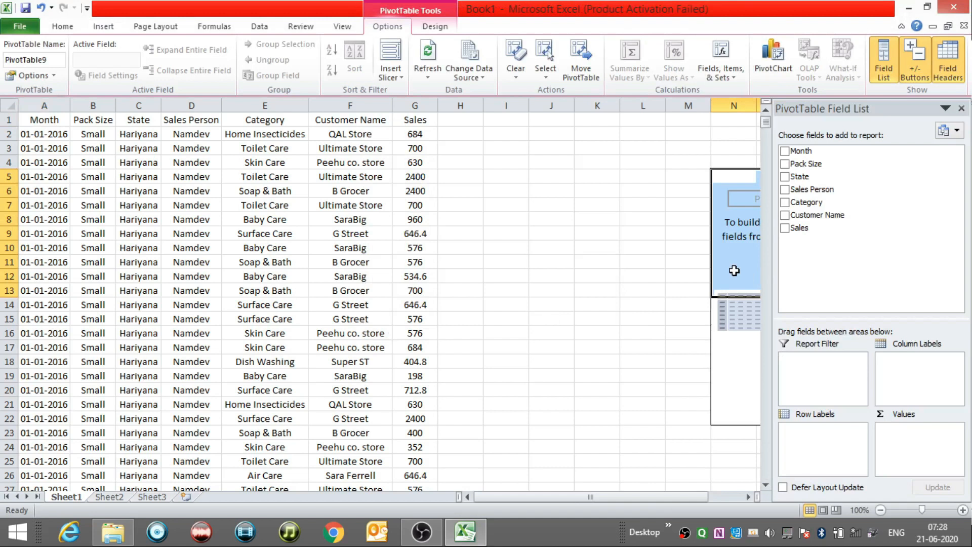
left_click(962, 108)
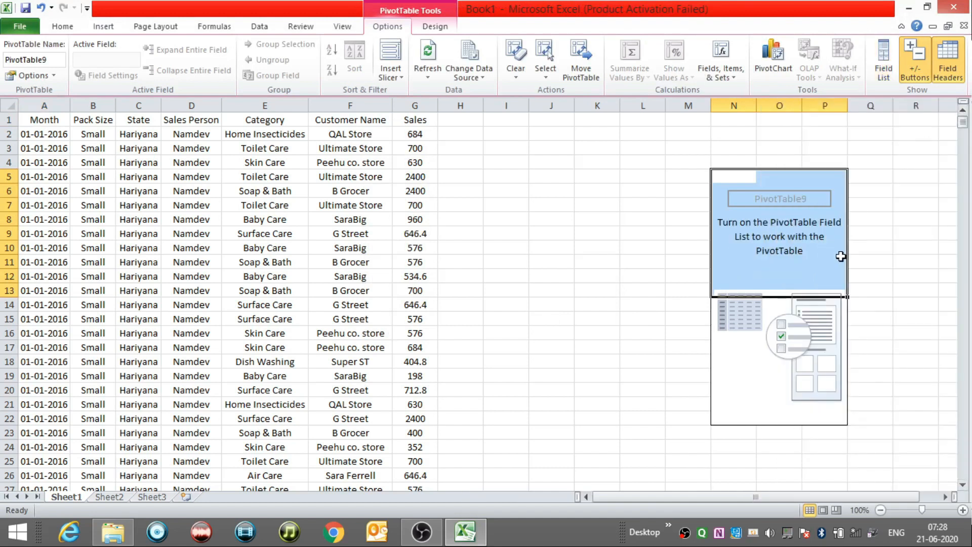
key("ctrl+z")
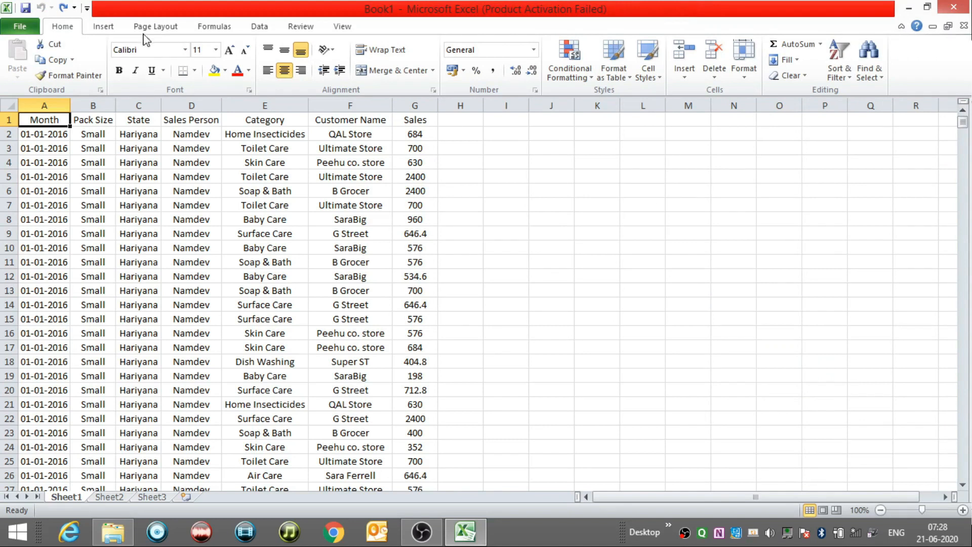
- Create a PivotTable on a new worksheet from the full range Sheet1!$A$1:$G$40880
left_click(106, 28)
left_click(26, 50)
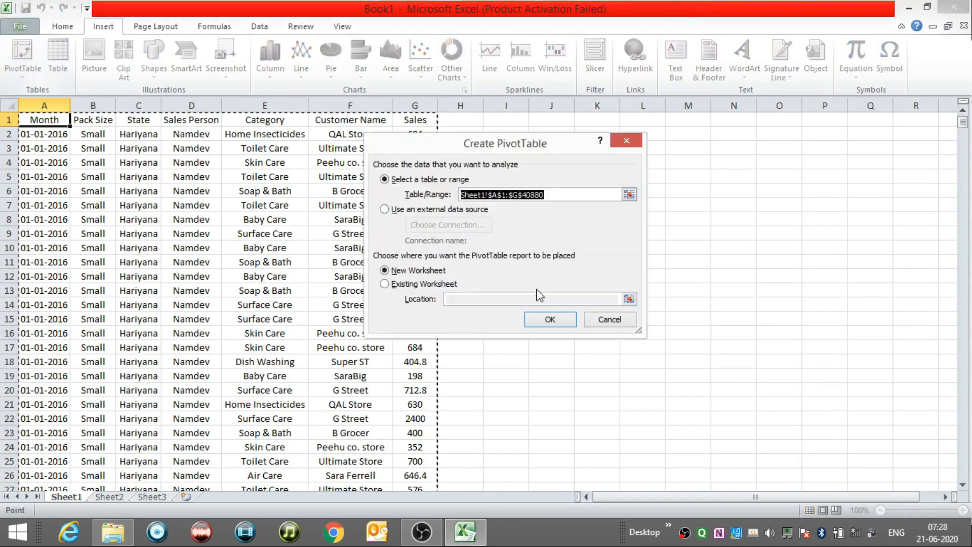
left_click(555, 318)
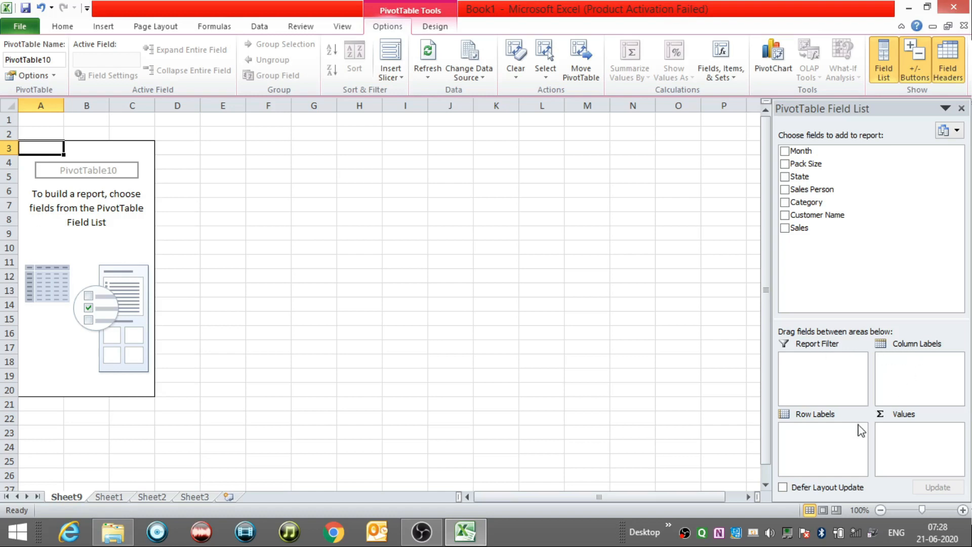
- Add the State and Sales Person fields as row labels and Sales as summed values in the PivotTable
left_click(786, 176)
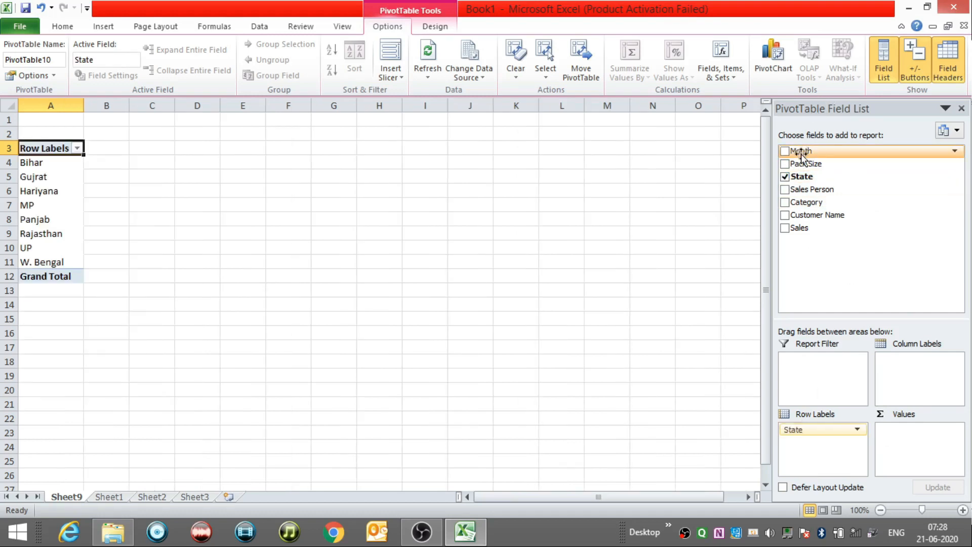
left_click(786, 190)
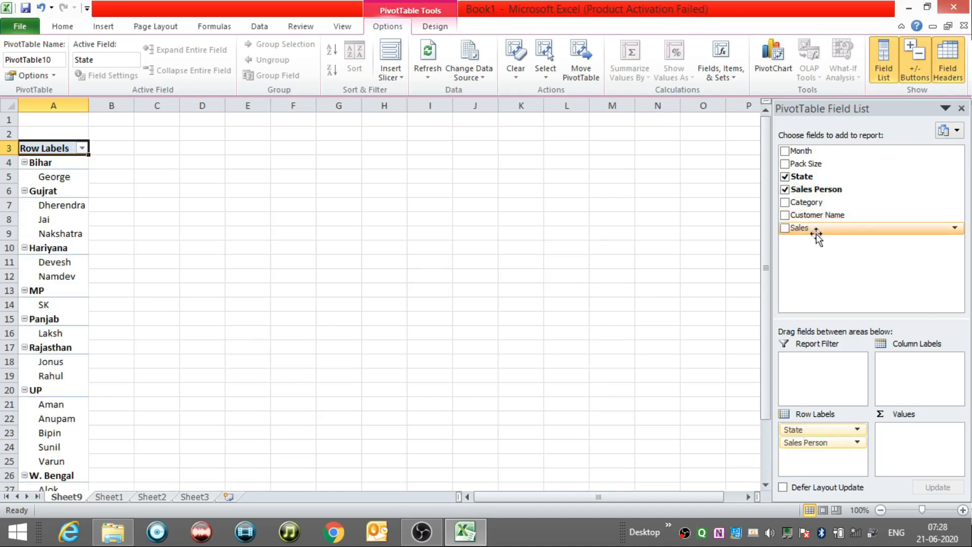
left_click(786, 228)
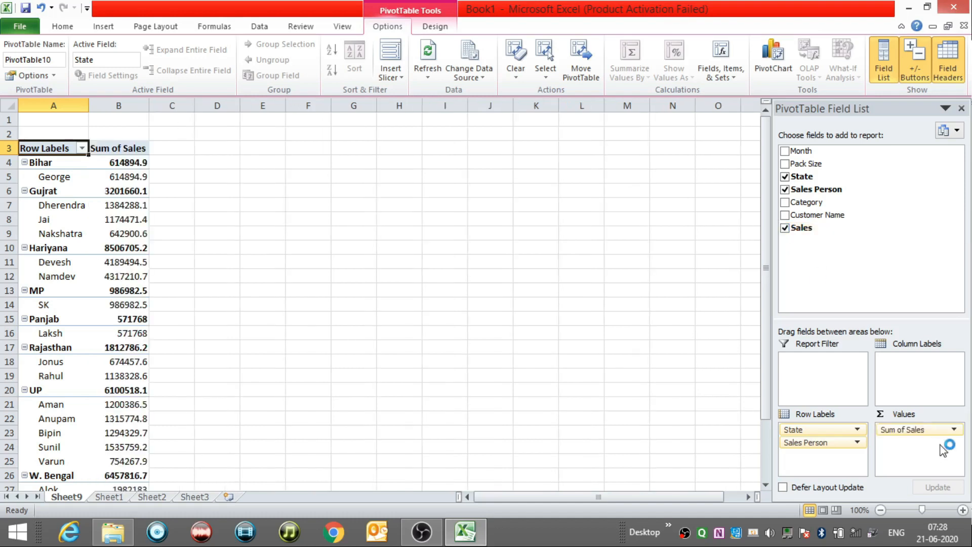
- Clear State and Sales Person from the row labels, try Customer Name there instead, and remove it as well
left_click_drag(821, 430, 848, 195)
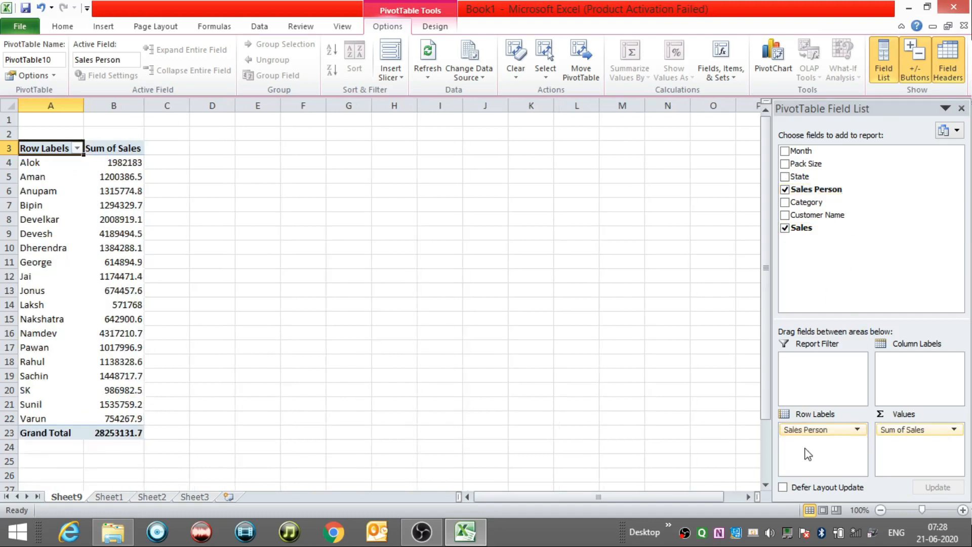
left_click_drag(812, 429, 843, 441)
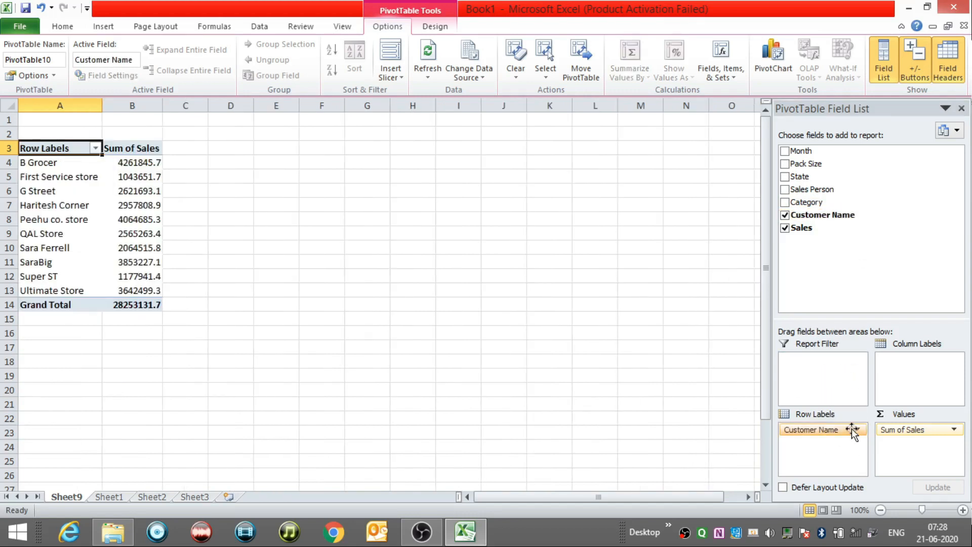
left_click(857, 431)
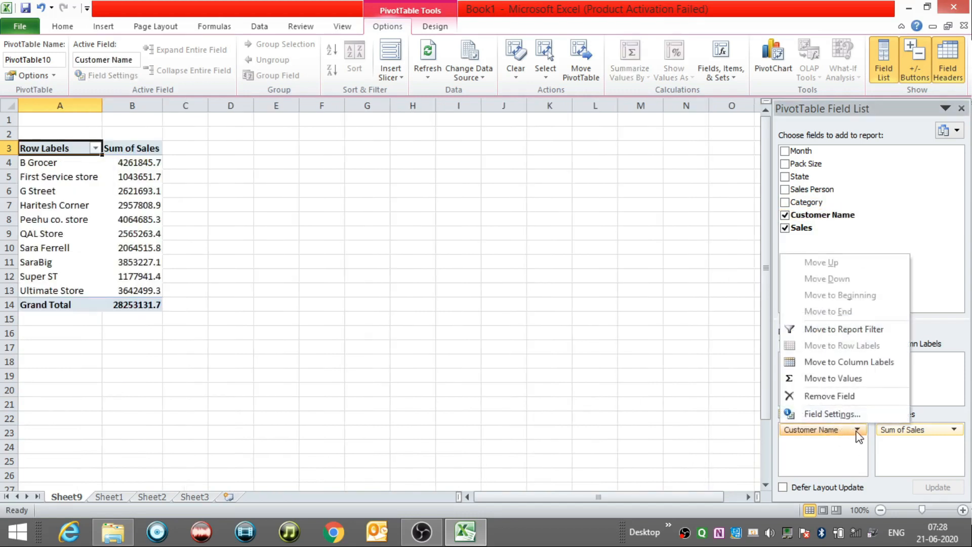
left_click(823, 396)
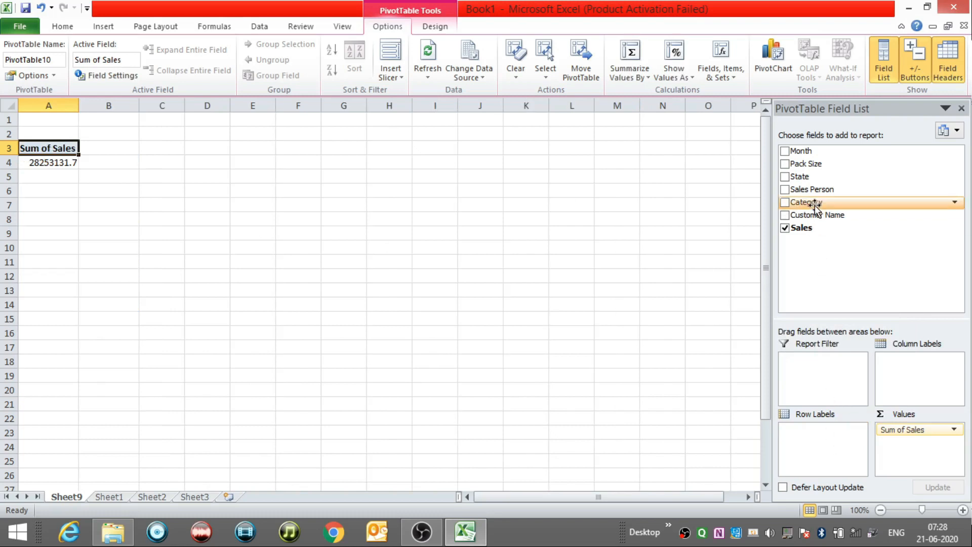
left_click_drag(816, 213, 840, 270)
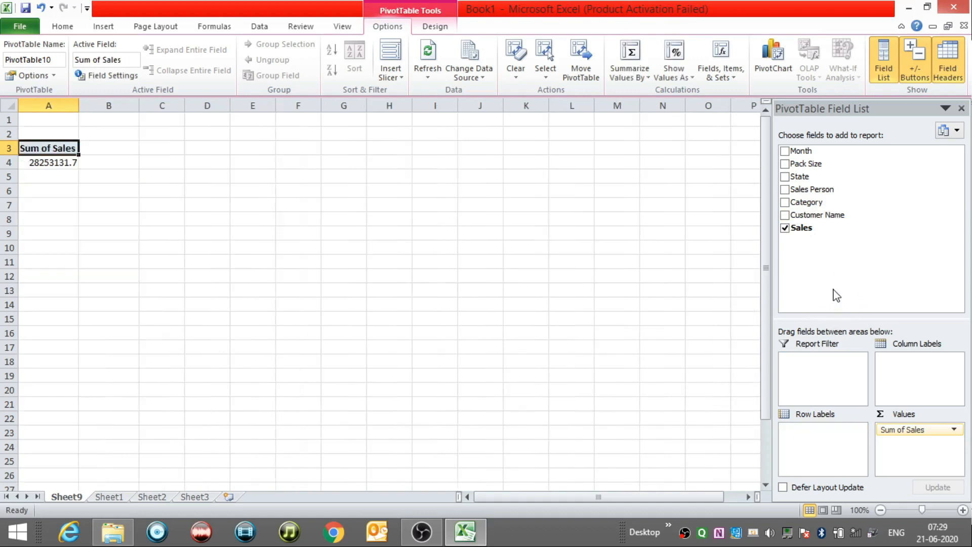
right_click(818, 187)
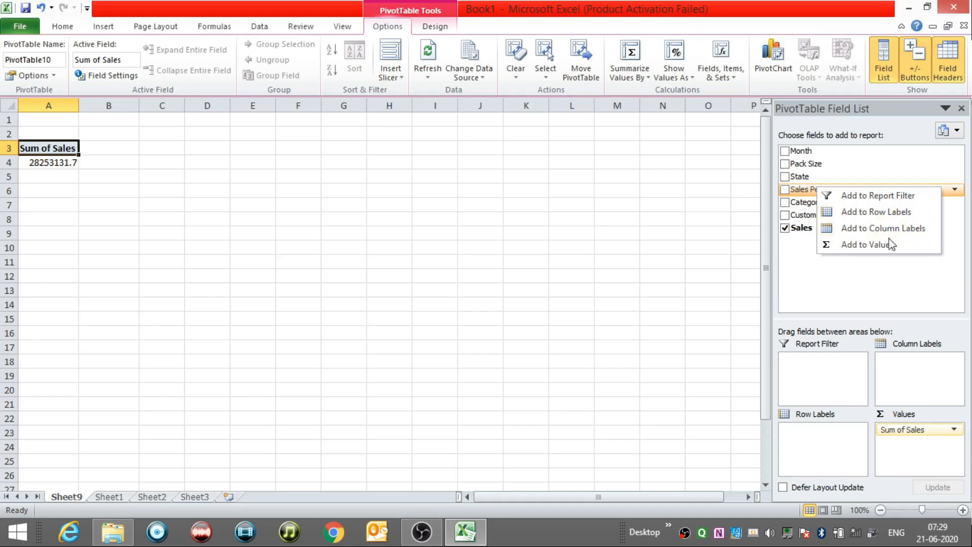
left_click(842, 268)
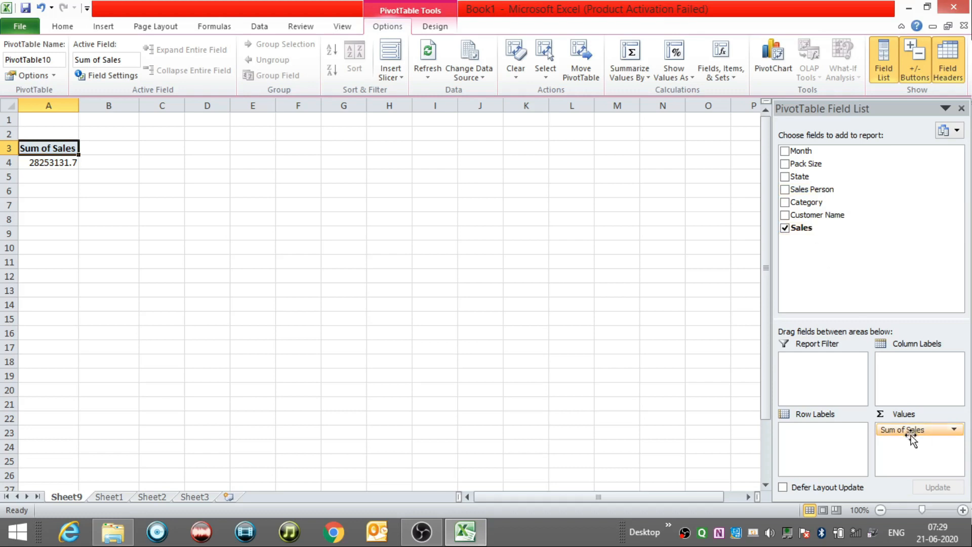
- Remove Sales from the PivotTable values, add Month as row labels, and group the dates by Months
left_click_drag(911, 435, 886, 250)
left_click_drag(830, 151, 816, 461)
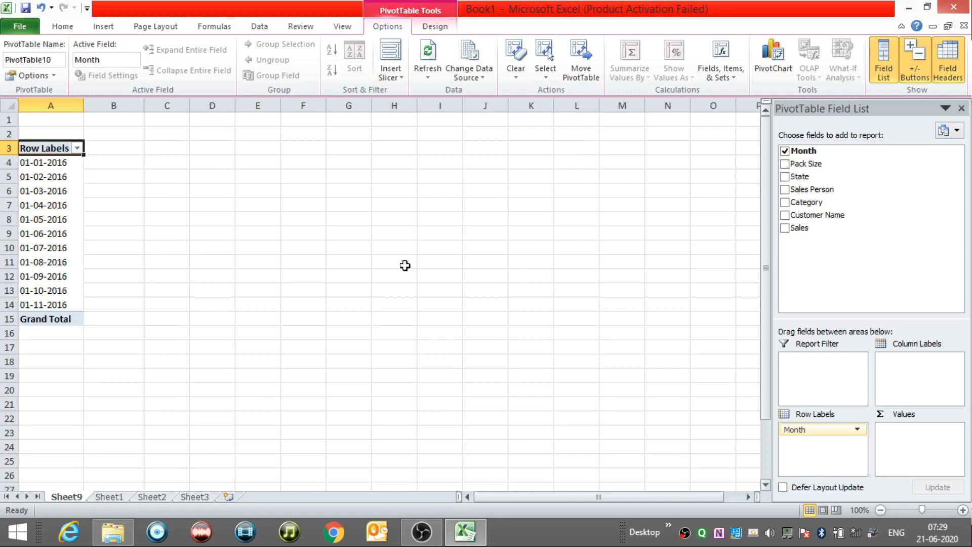
left_click(61, 215)
right_click(62, 215)
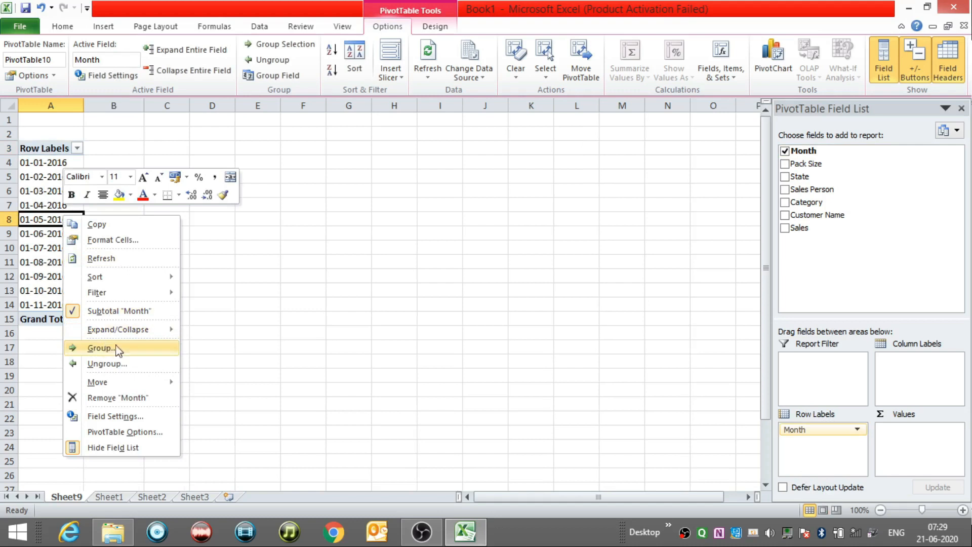
left_click(140, 348)
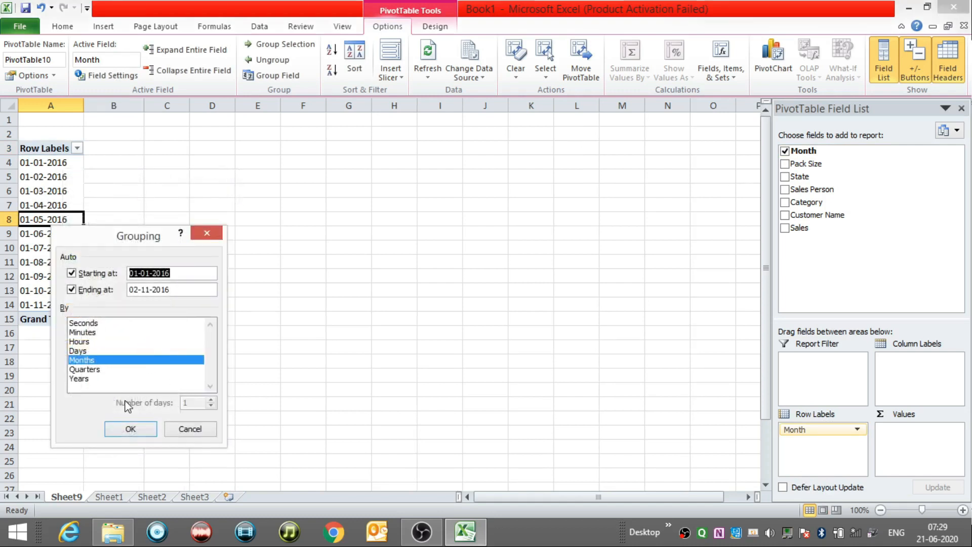
left_click(131, 430)
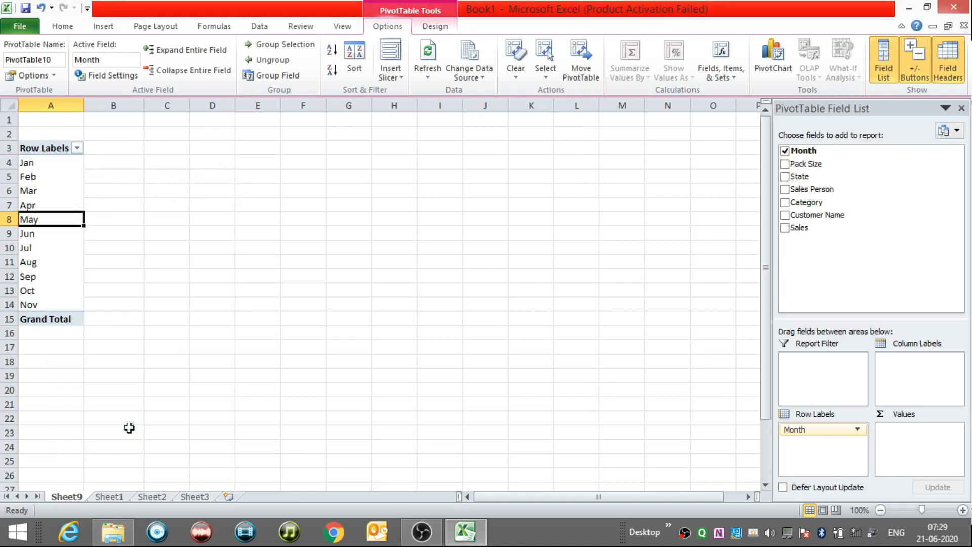
- Show the PivotTable in tabular form and add Sales as summed values for each month
left_click(46, 151)
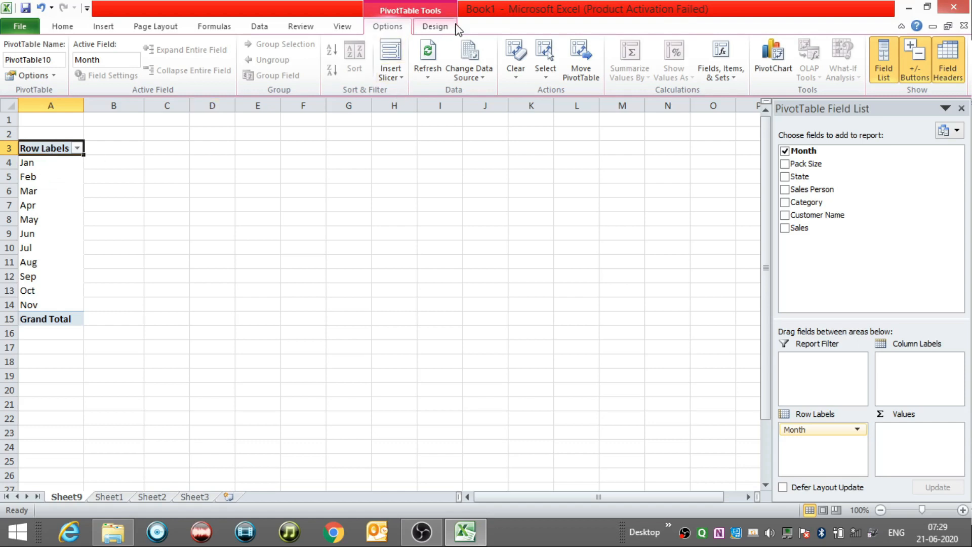
left_click(429, 32)
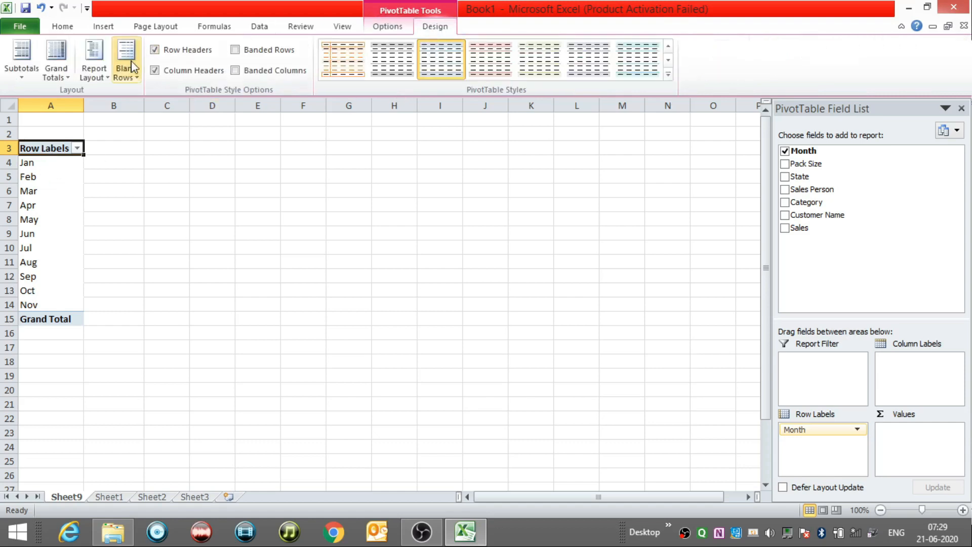
left_click(94, 68)
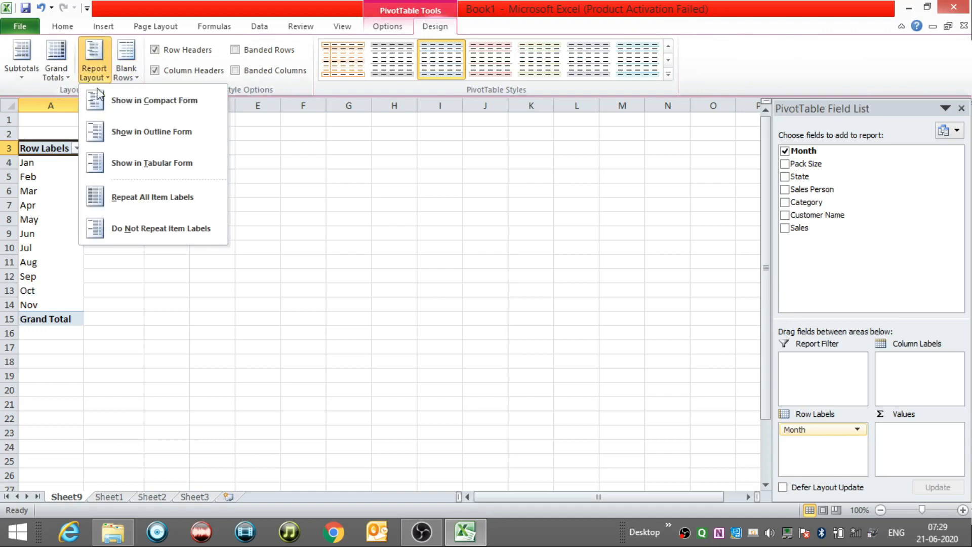
left_click(148, 174)
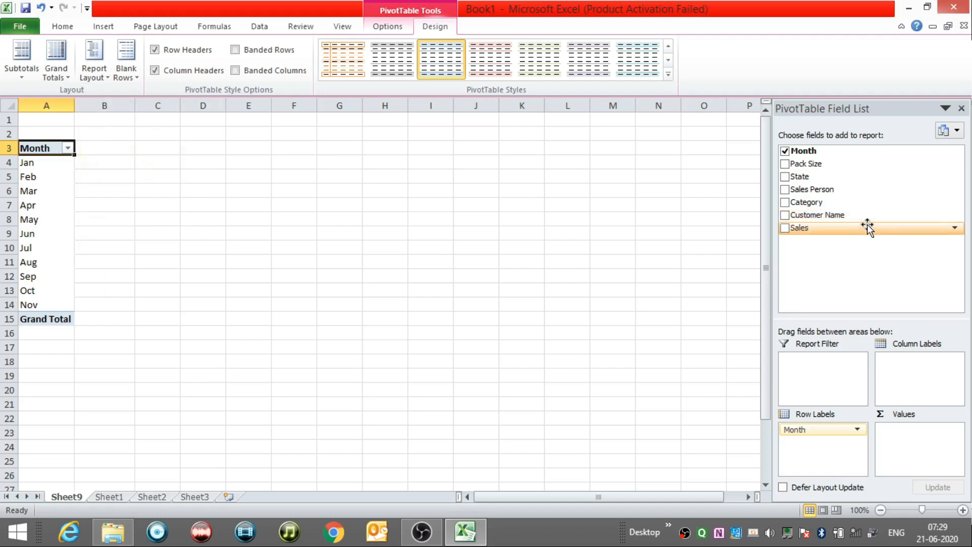
left_click_drag(864, 229, 907, 442)
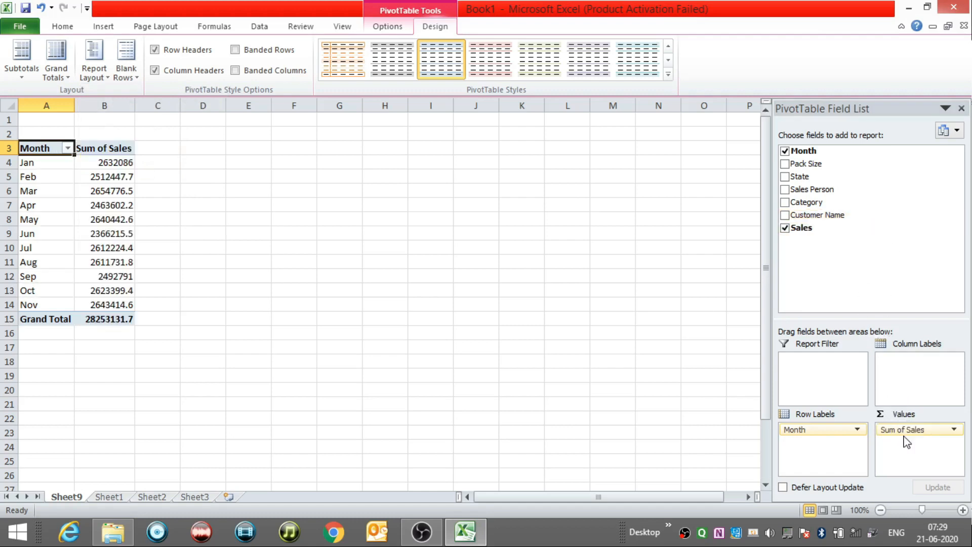
- Set the number format of the Sum of Sales values to Number with 0 decimal places
left_click(128, 215)
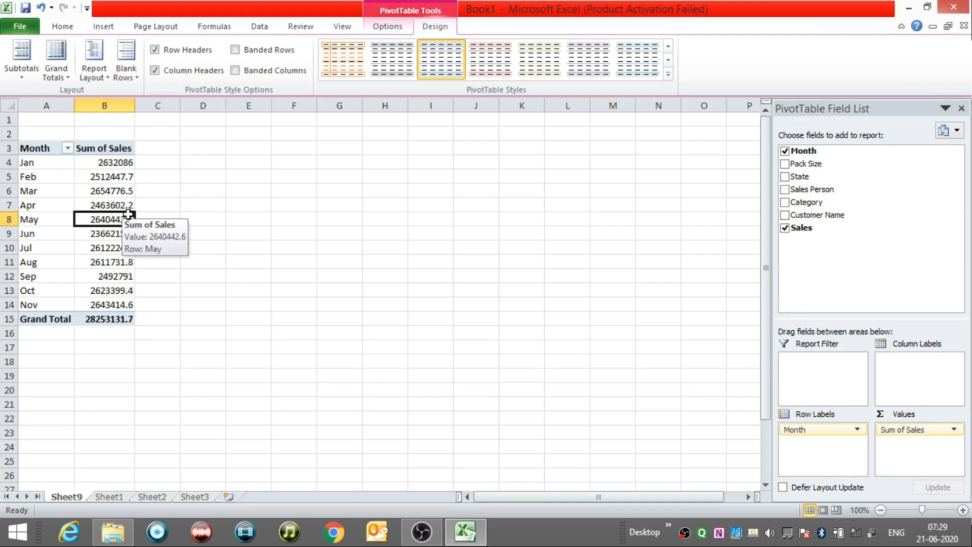
left_click(126, 191)
right_click(125, 192)
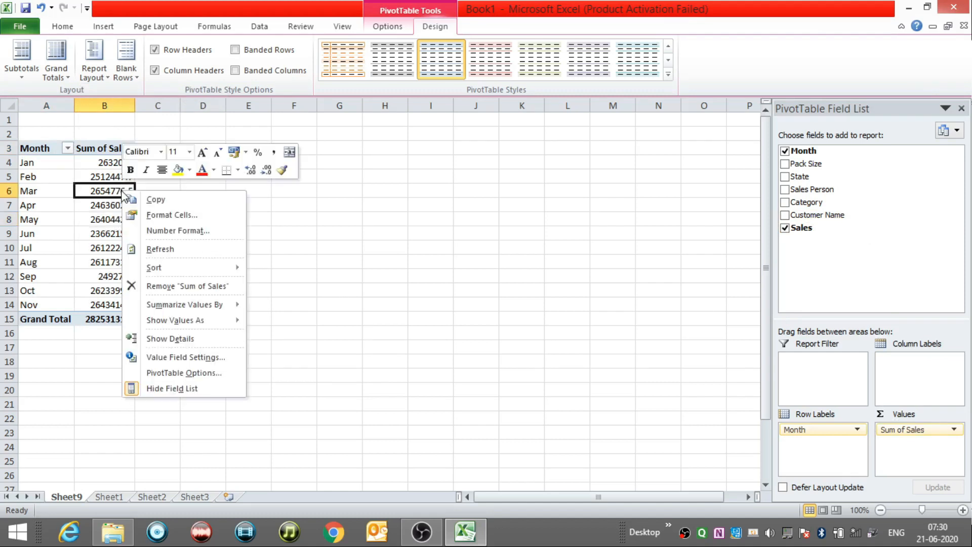
left_click(180, 234)
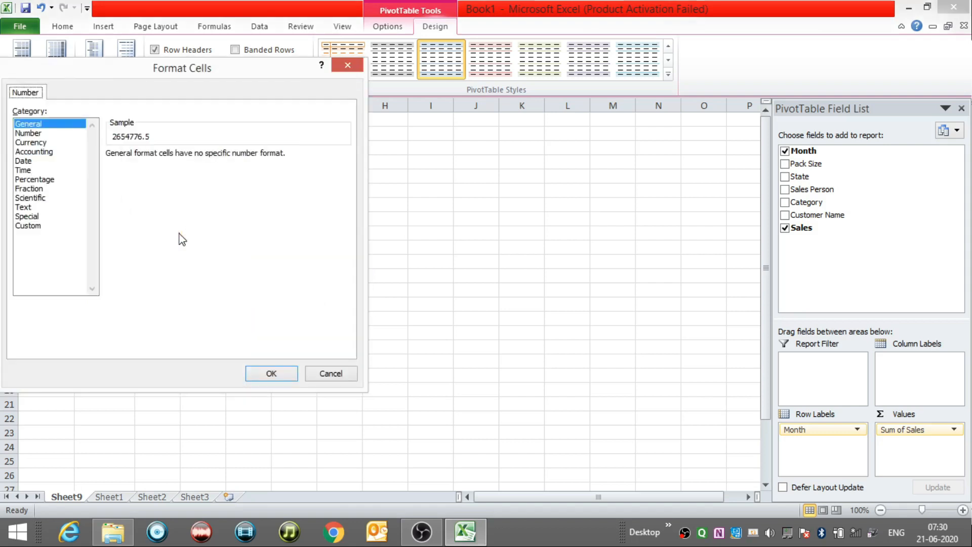
left_click(62, 133)
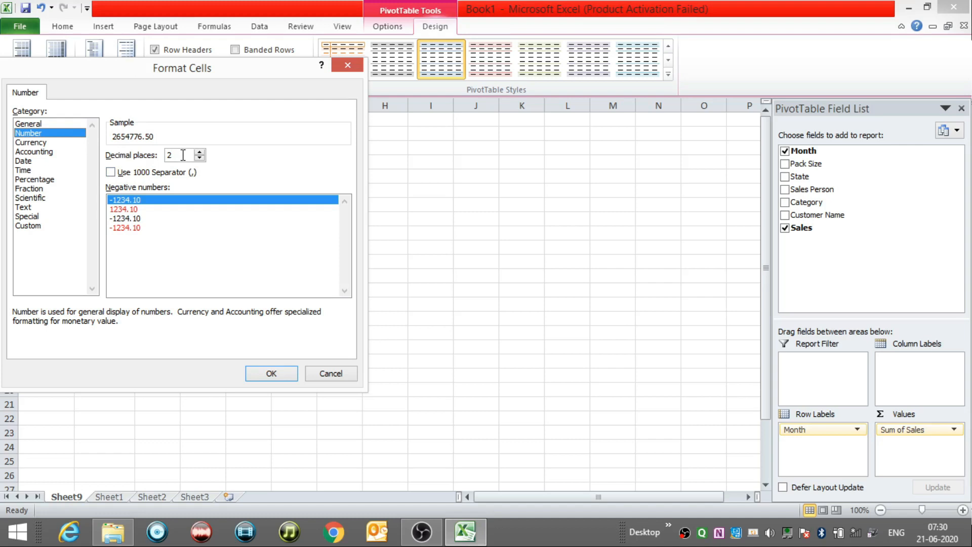
left_click(199, 157)
left_click(199, 158)
left_click(267, 374)
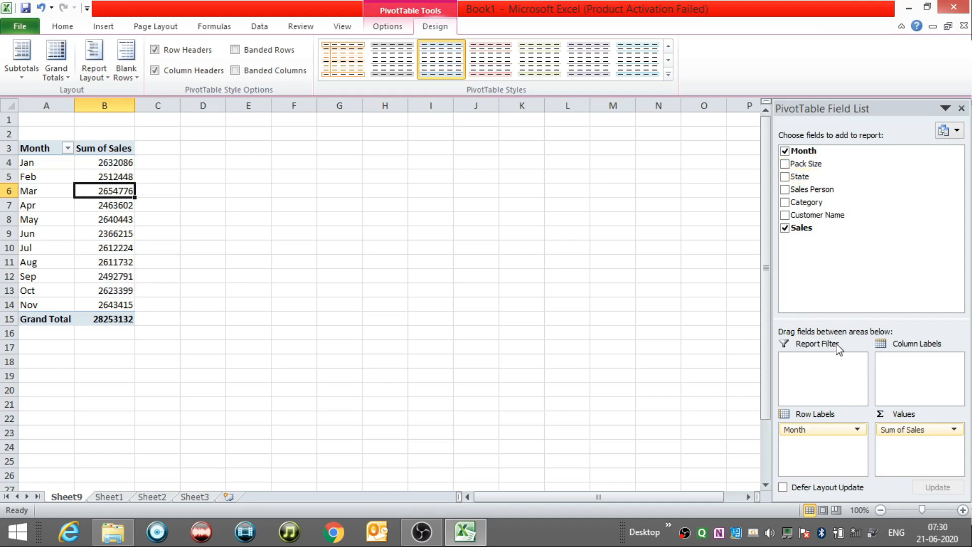
- Add State as a report filter and show only the sales for Bihar
left_click_drag(814, 178, 834, 375)
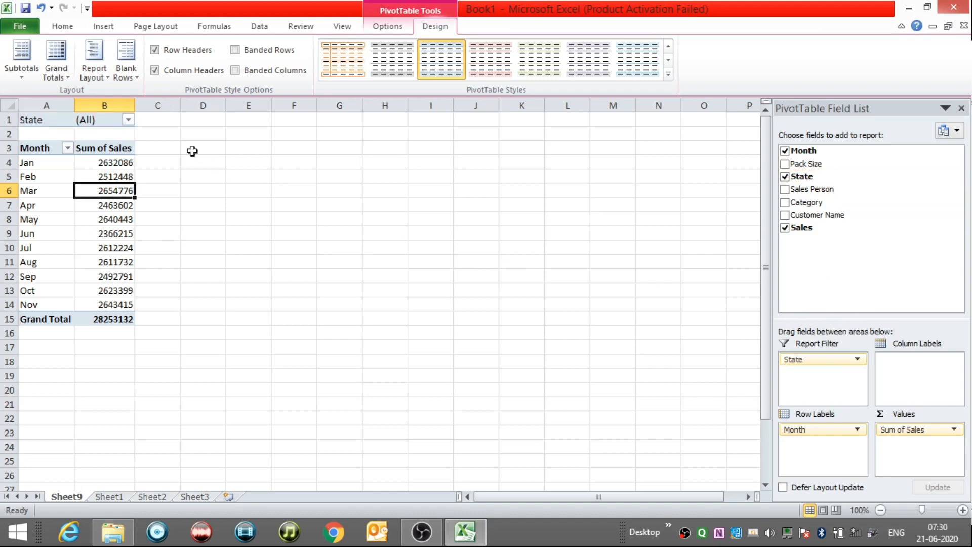
left_click(128, 120)
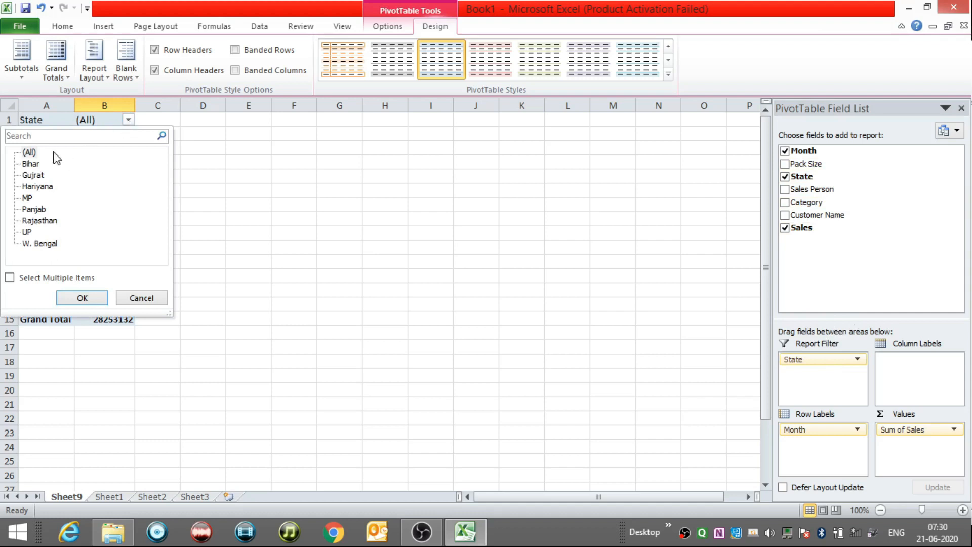
left_click(29, 165)
left_click(83, 299)
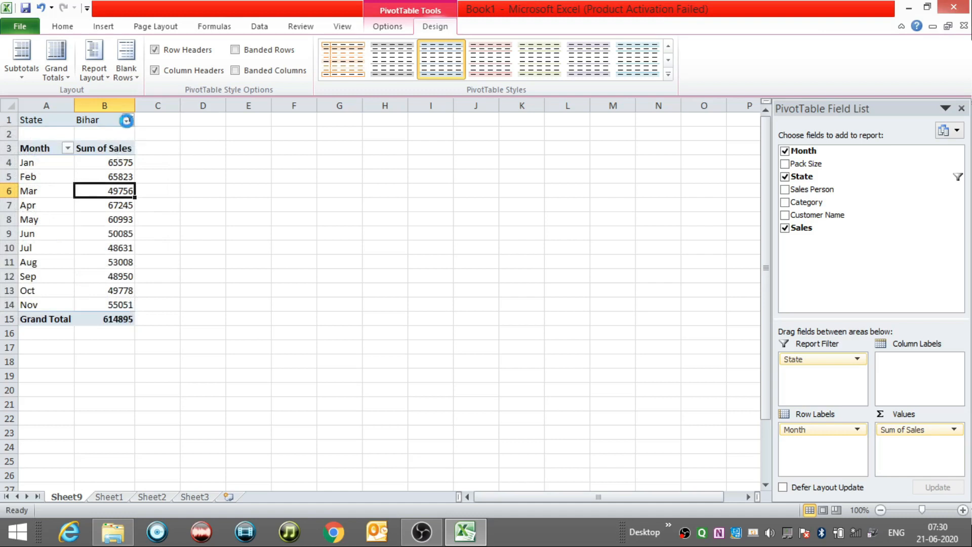
- Allow multiple items in the State filter and include Gujrat along with Bihar
left_click(128, 119)
left_click(10, 278)
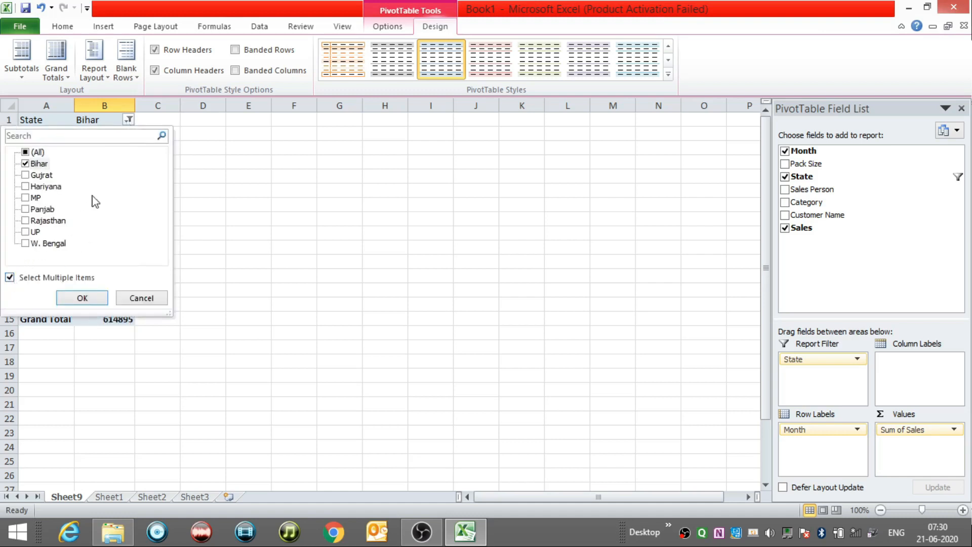
left_click(26, 175)
left_click(77, 297)
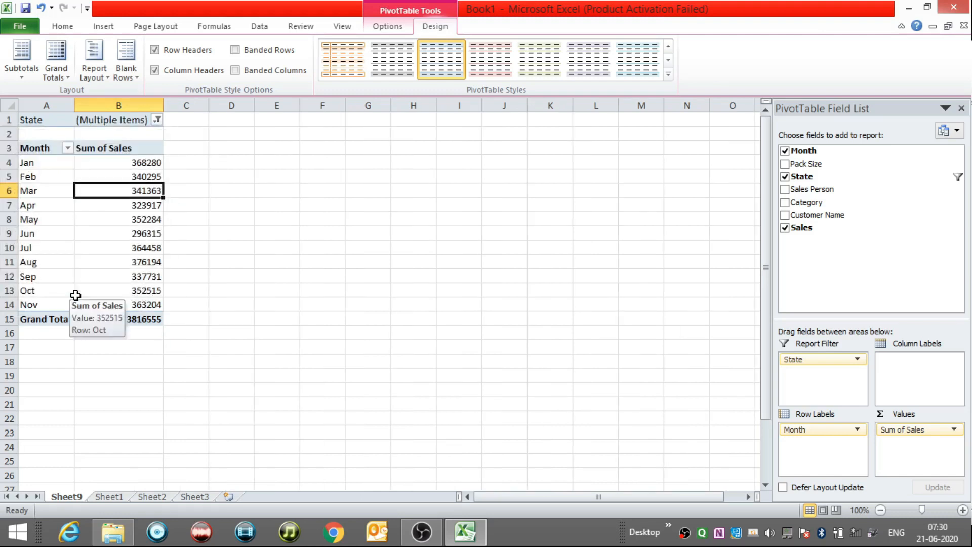
- Add Pack Size as a second report filter and exclude Gujrat from the State filter
left_click_drag(844, 168, 827, 392)
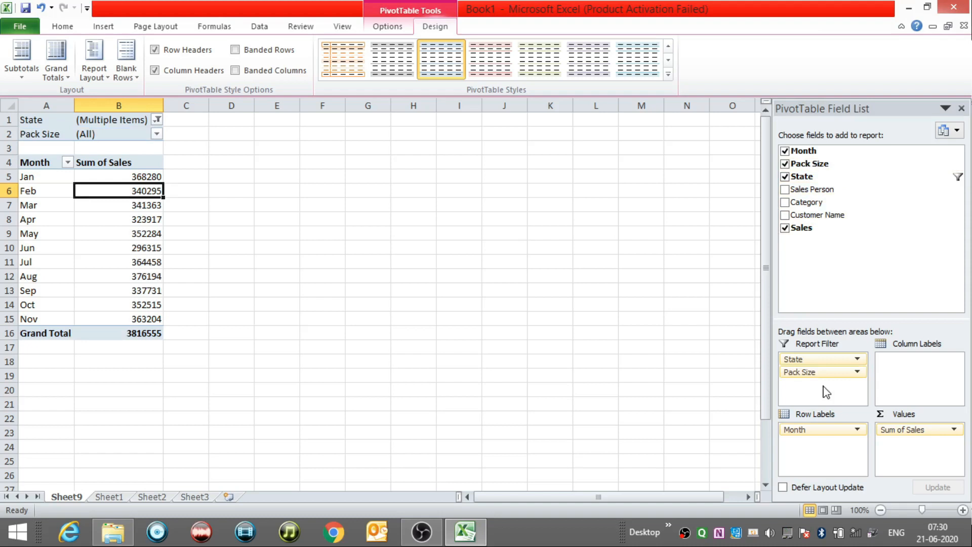
left_click(157, 120)
left_click(26, 175)
left_click(82, 298)
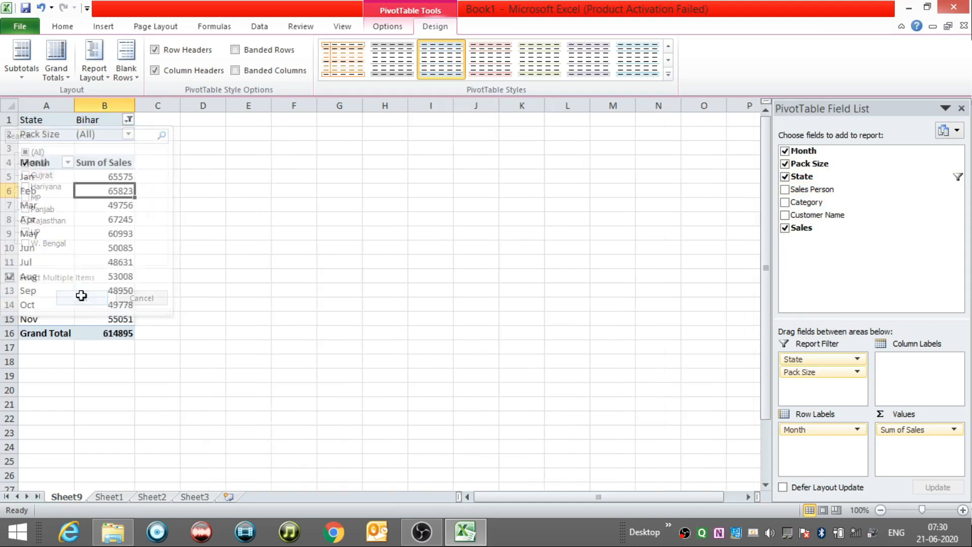
- Allow multiple items in the Pack Size filter and exclude Large so only Small is included
left_click(128, 133)
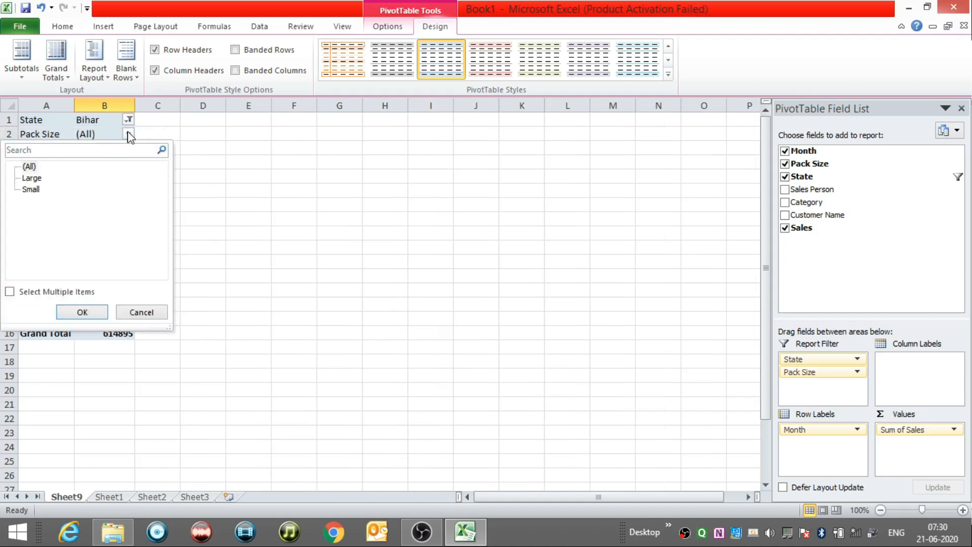
left_click(10, 292)
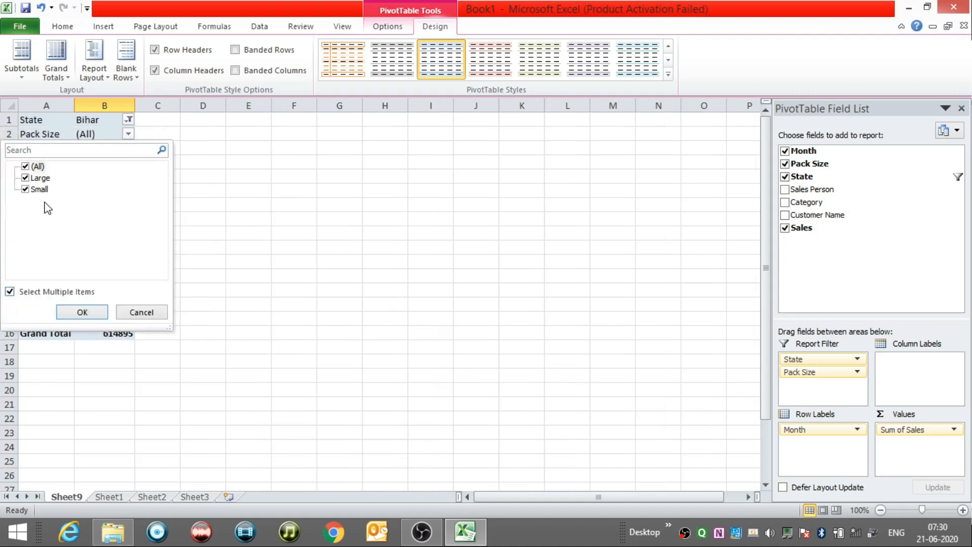
left_click(26, 178)
left_click(89, 311)
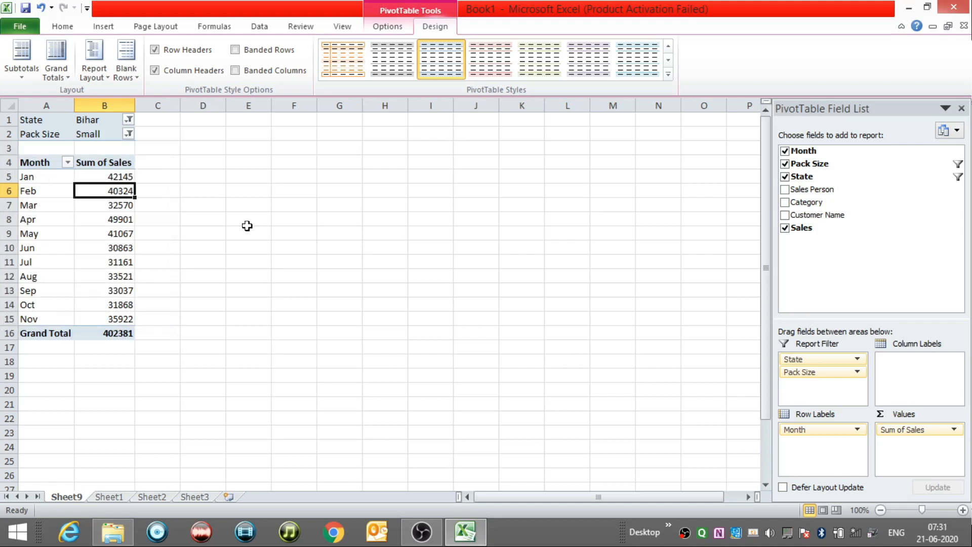
- Reset the Pack Size and State report filters to include all items
left_click(129, 133)
left_click(25, 167)
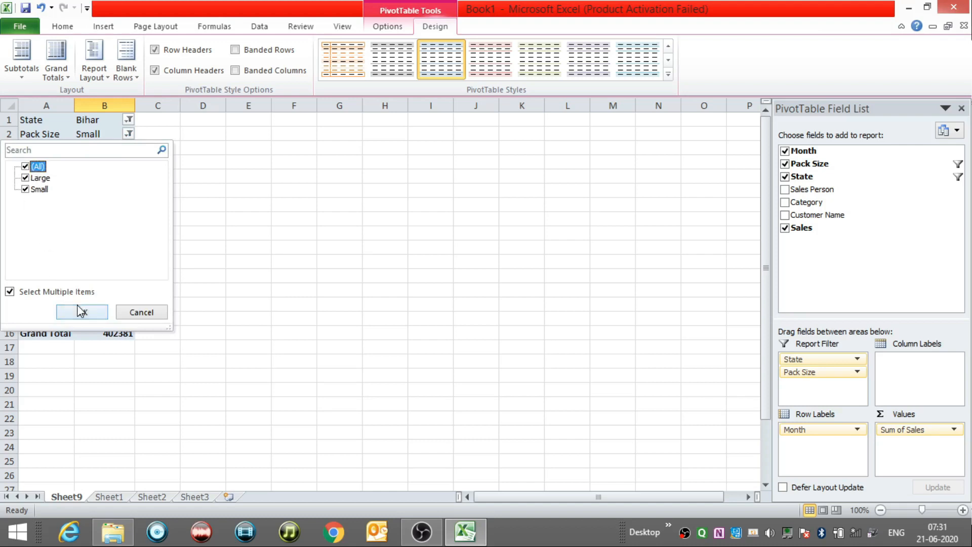
left_click(81, 312)
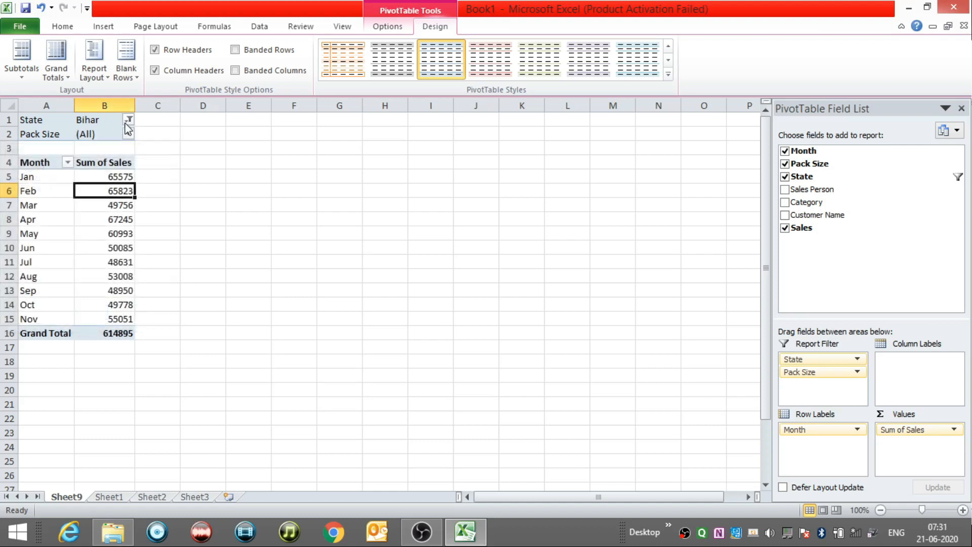
left_click(129, 120)
left_click(25, 152)
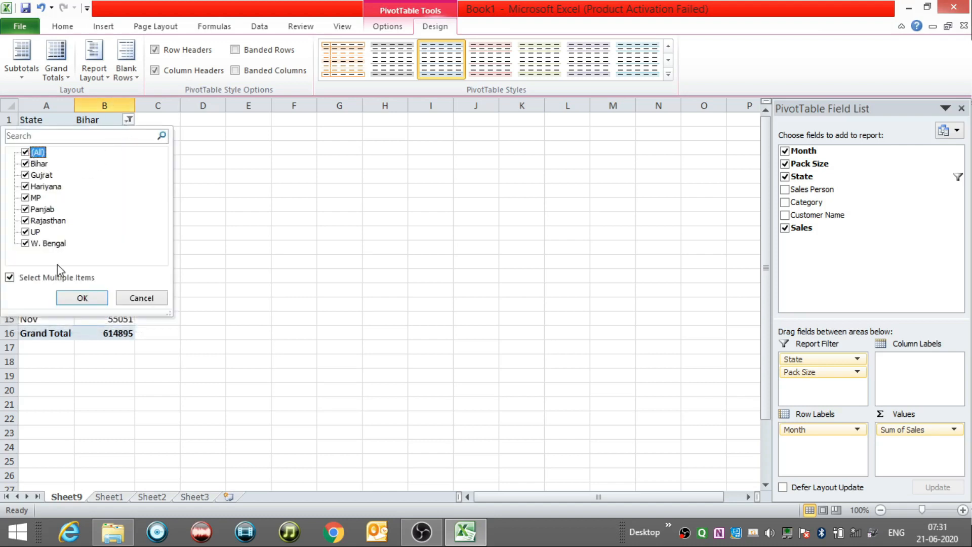
left_click(82, 297)
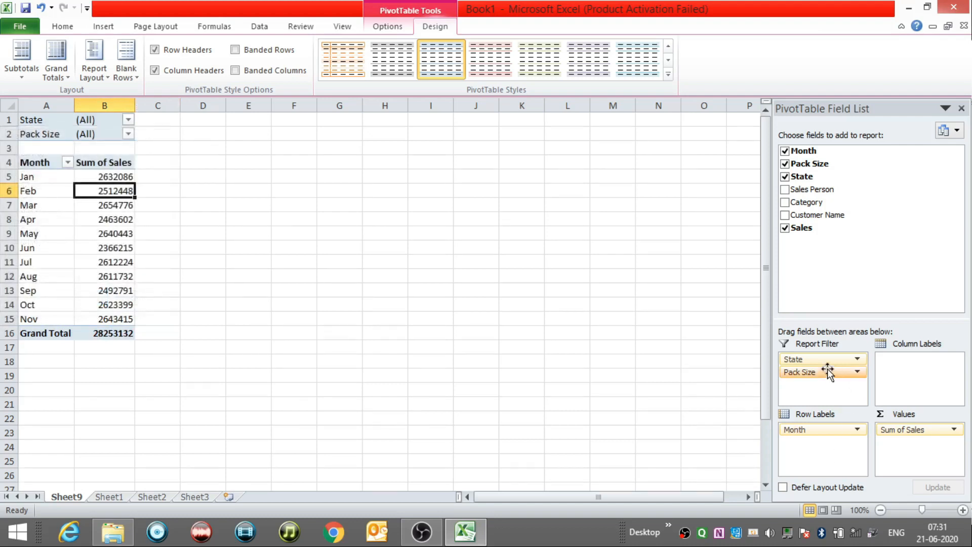
- Remove the State and Pack Size fields from the report filter
left_click(858, 360)
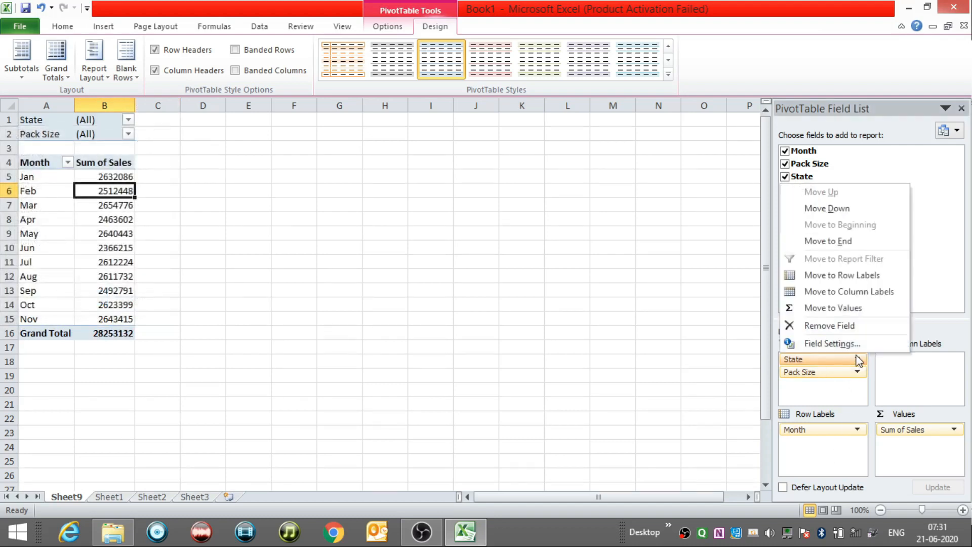
left_click(847, 326)
left_click_drag(833, 360, 836, 232)
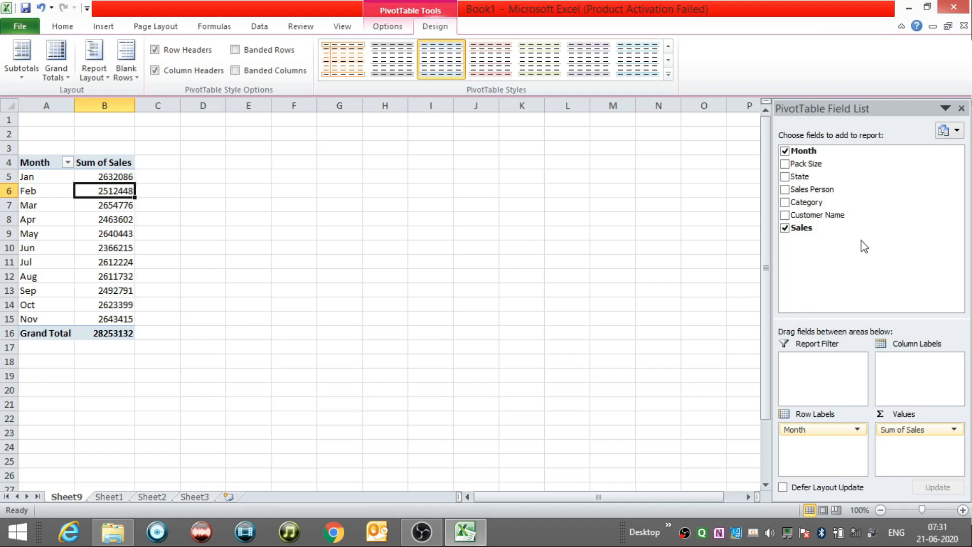
- Move Month from the row labels to the column labels and add Sales Person as row labels
left_click_drag(825, 431, 927, 376)
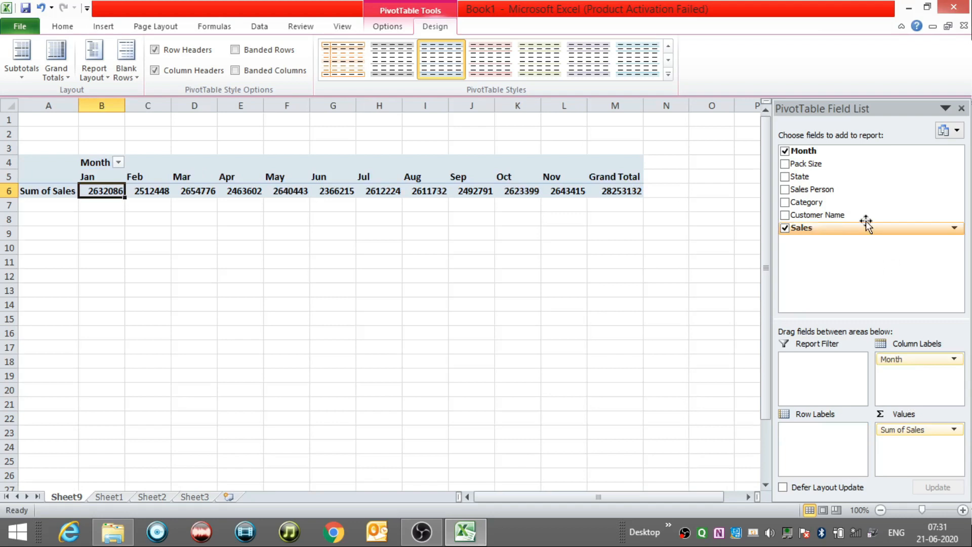
left_click_drag(832, 187, 816, 429)
mouse_move(237, 316)
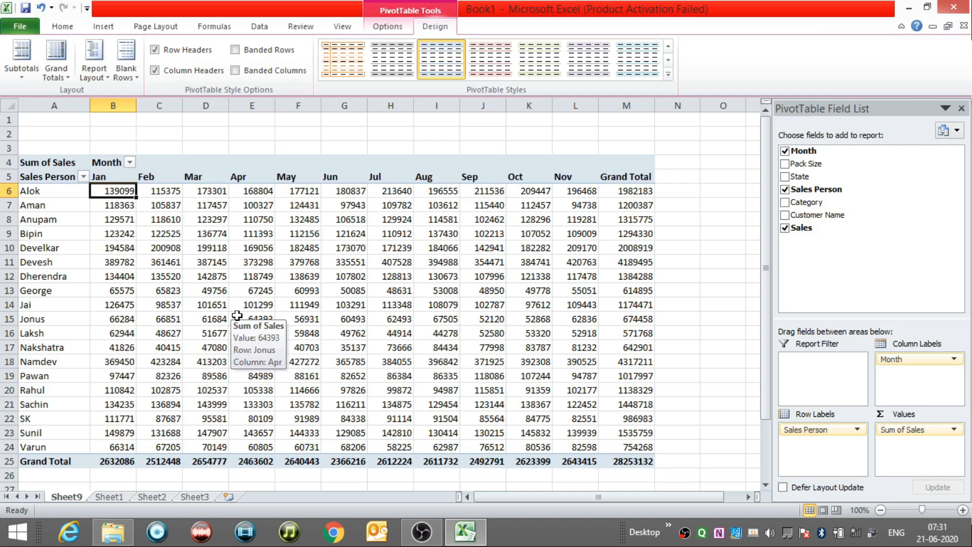
left_click(23, 189)
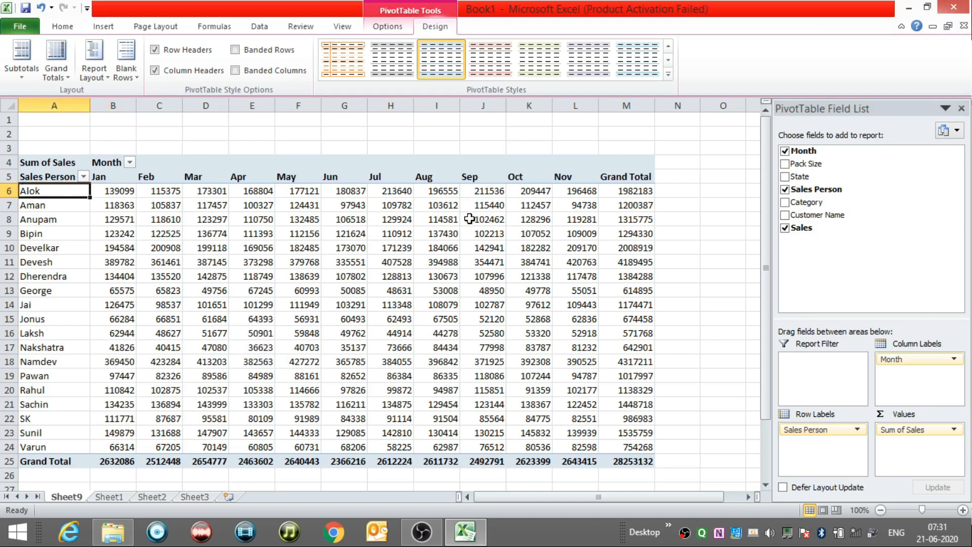
left_click(394, 191)
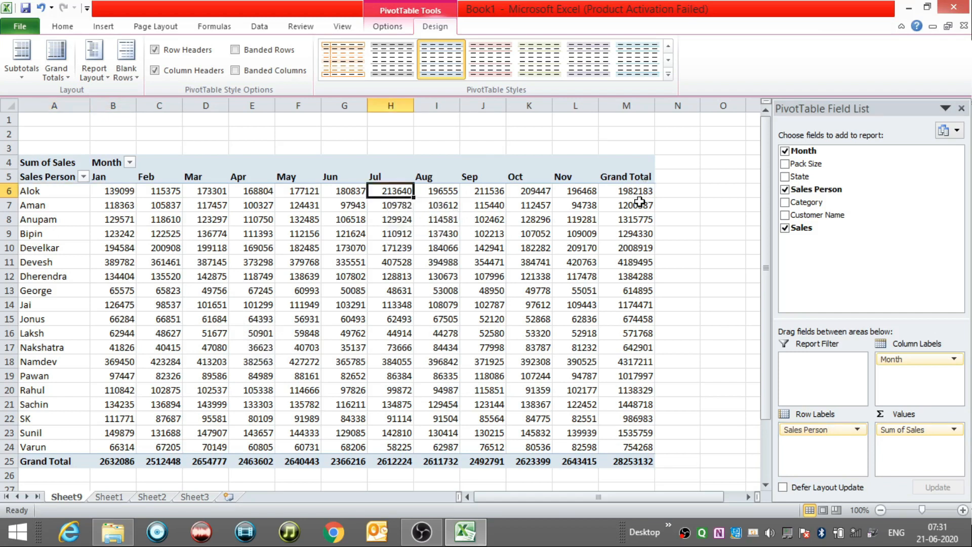
- Remove the Month field from the PivotTable's column labels
left_click(950, 361)
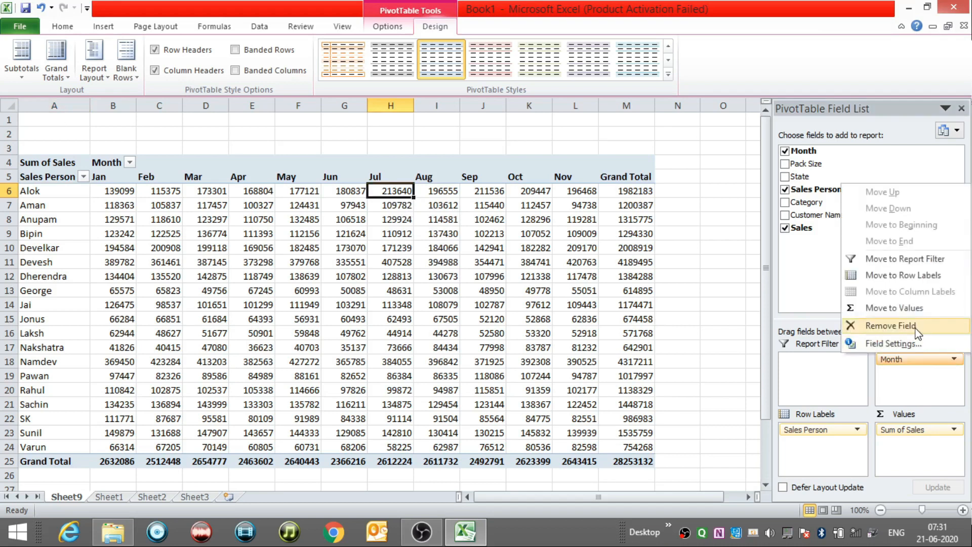
left_click(918, 335)
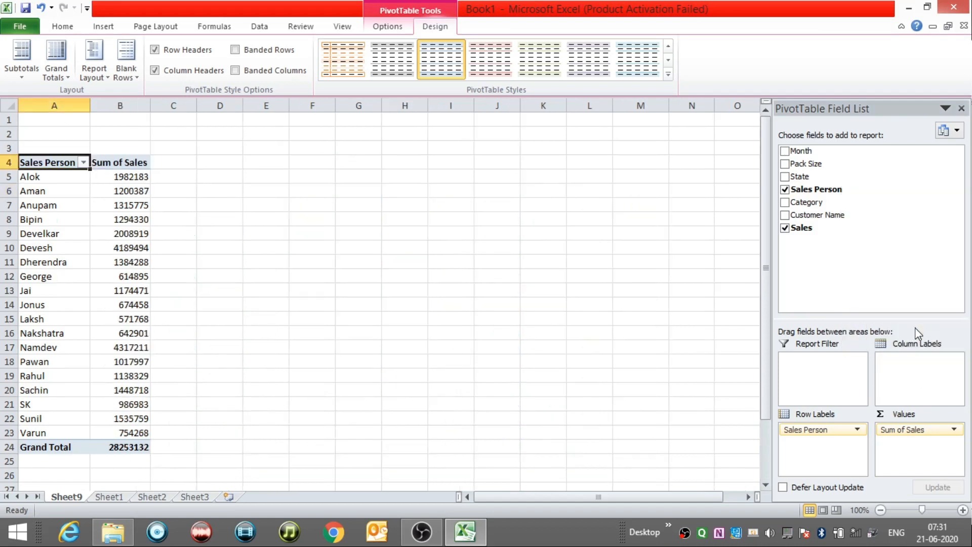
- Insert a slicer for the State field of the Sales Person PivotTable
left_click(68, 257)
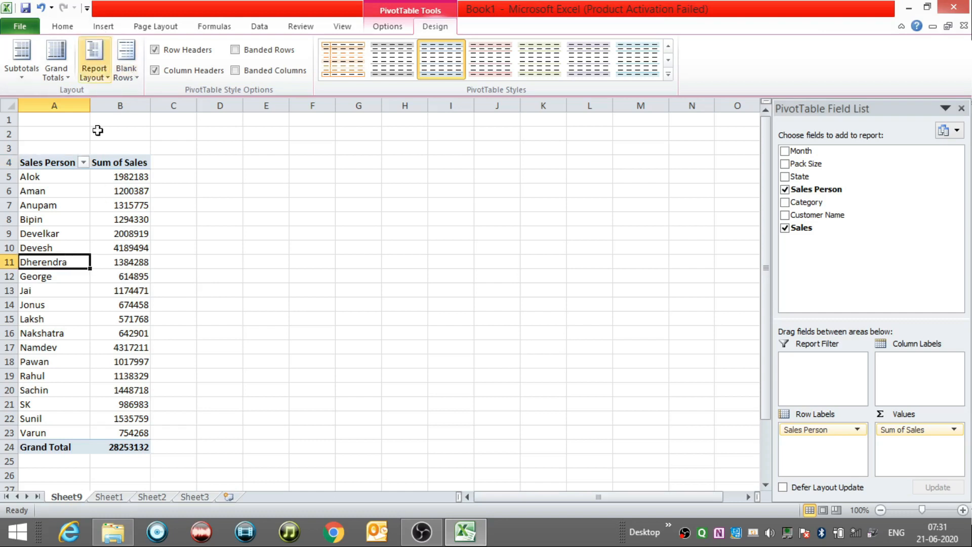
left_click(104, 26)
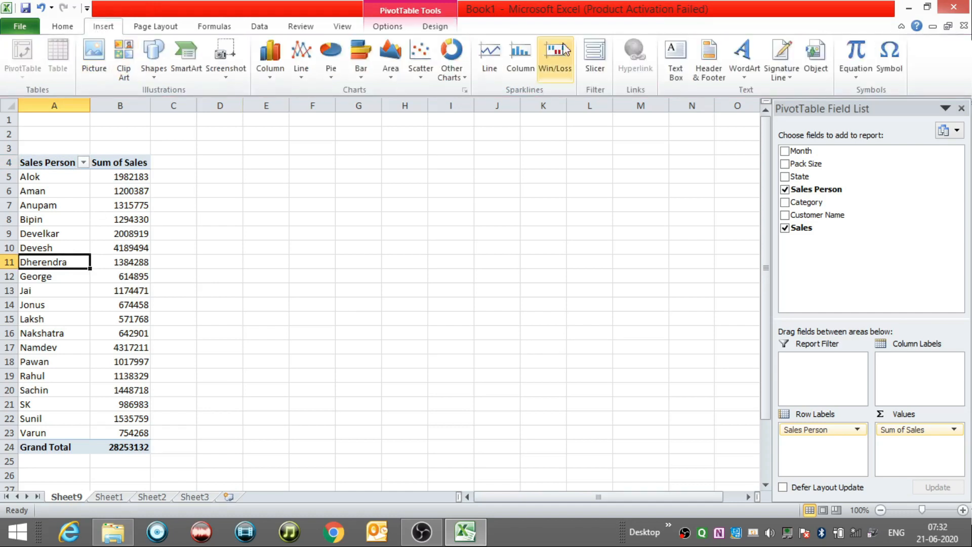
left_click(596, 57)
left_click_drag(522, 134, 399, 151)
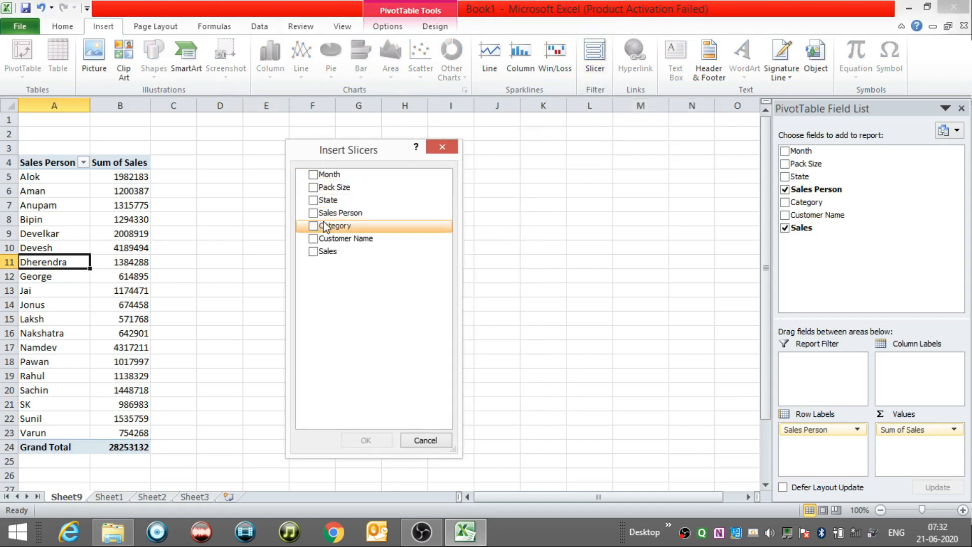
left_click(314, 200)
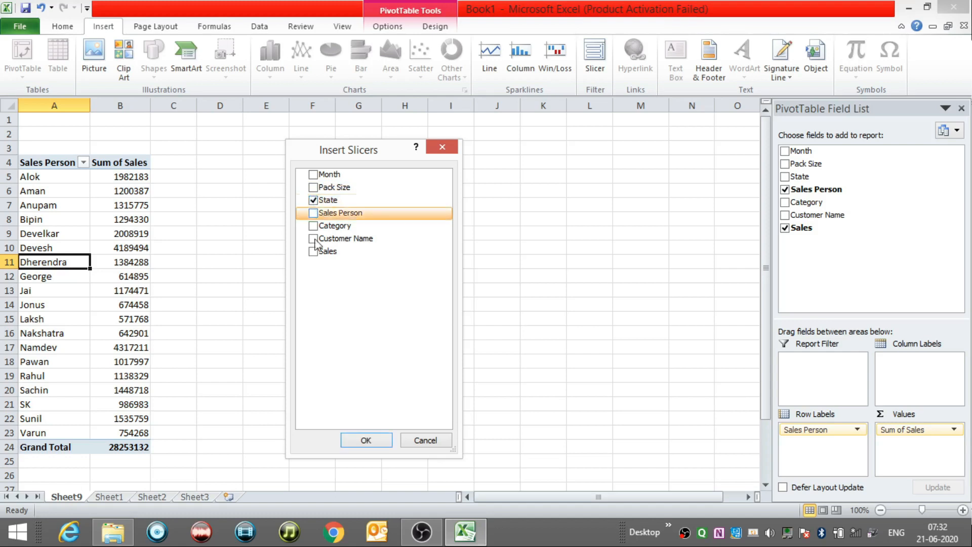
left_click(366, 441)
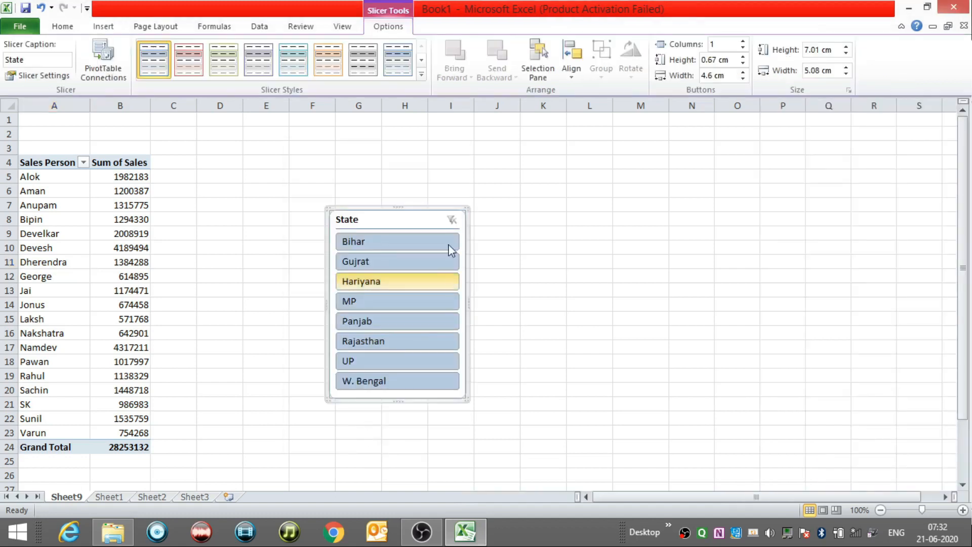
- Filter the PivotTable with the State slicer by Bihar, Gujrat and again Bihar, and clear the slicer's filter
left_click(393, 249)
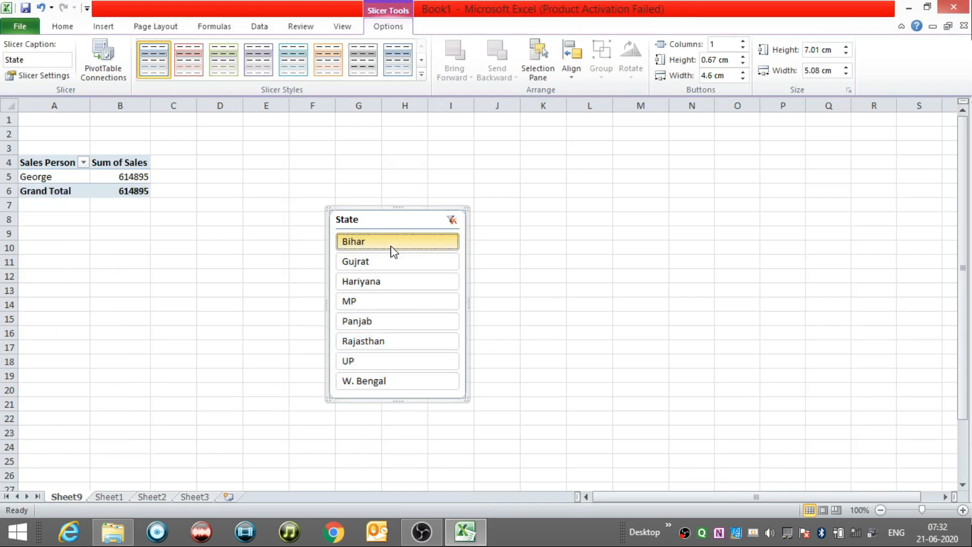
left_click(394, 264)
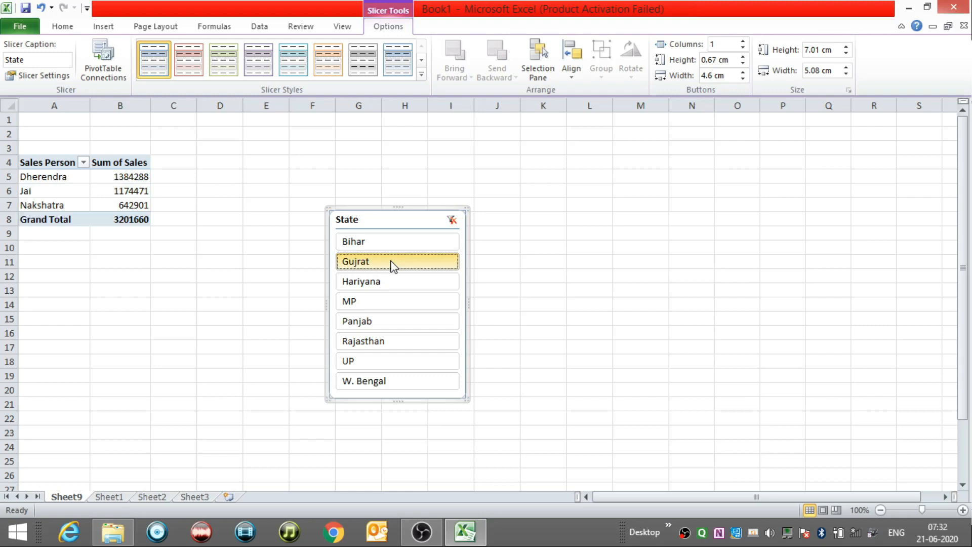
left_click(379, 244)
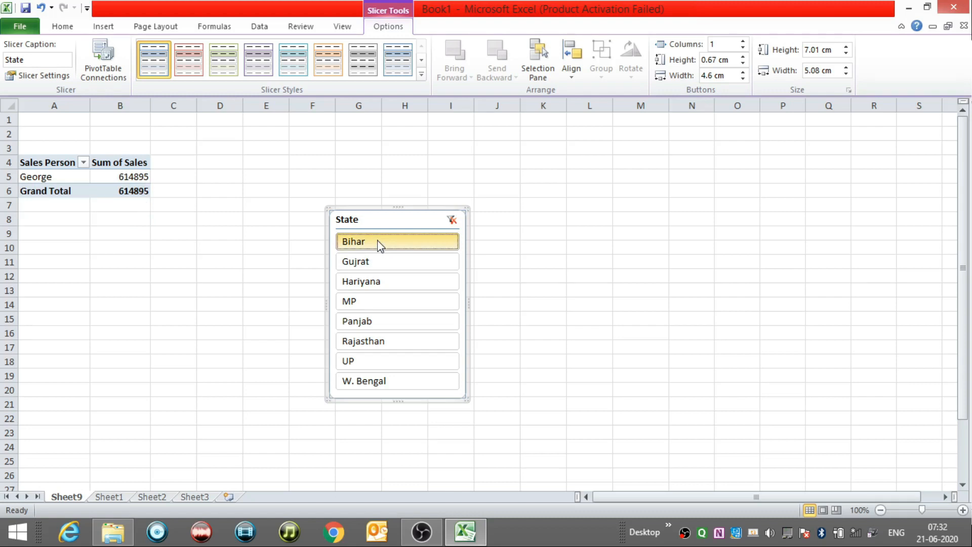
left_click(452, 221)
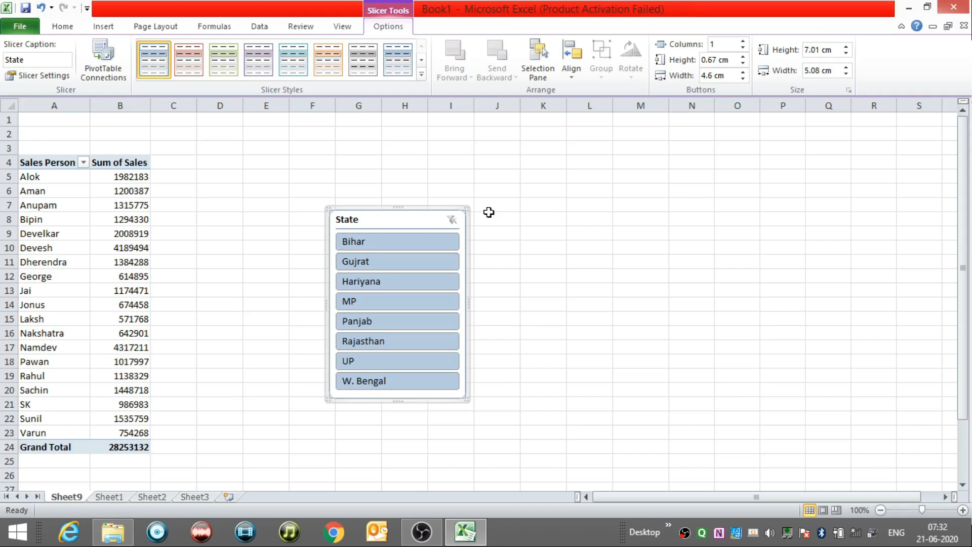
- Shift the State slicer slightly and delete it from the sheet
mouse_move(424, 208)
left_mouse_down()
mouse_move(744, 193)
mouse_move(405, 202)
left_mouse_up()
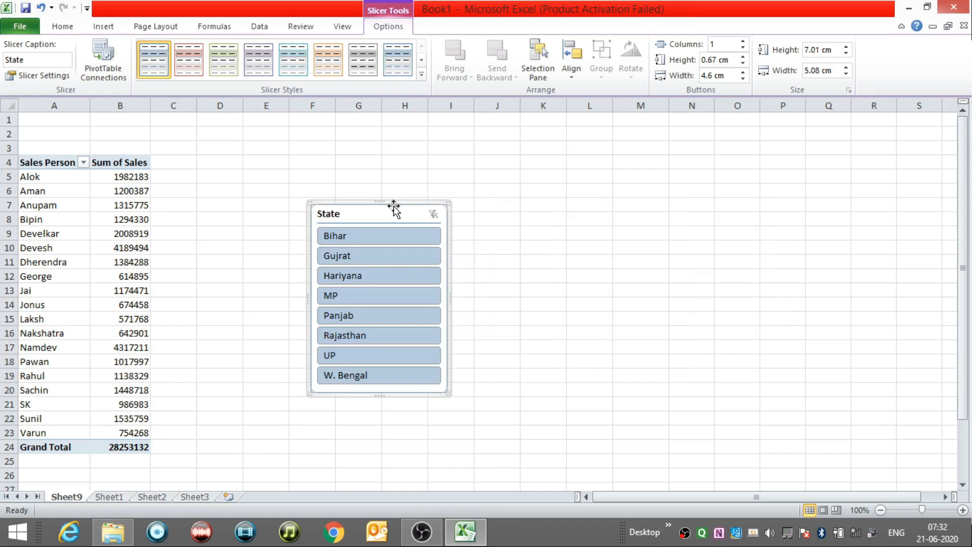
key("Delete")
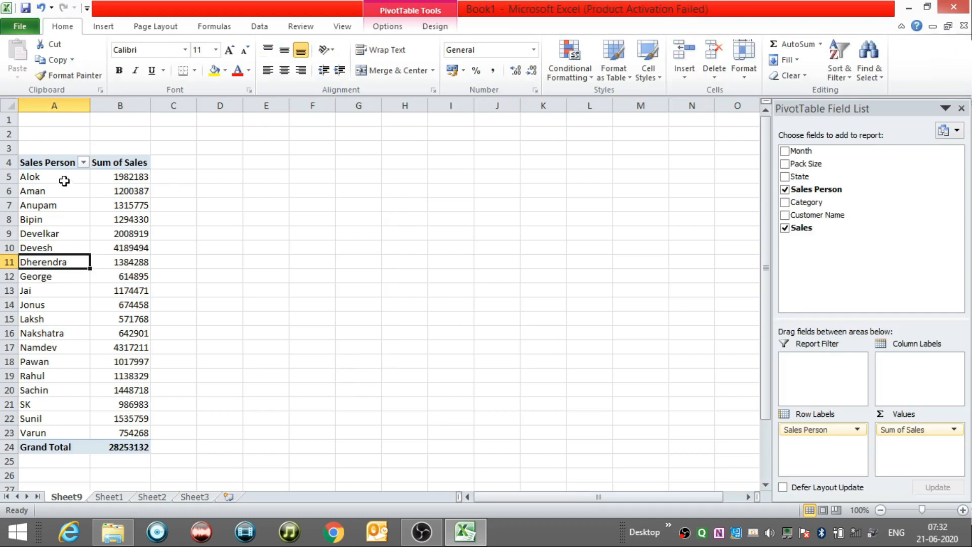
- Copy the Sales Person PivotTable in A4:B24 to cell E4 and fit the widths of columns E and F to their contents
left_click(50, 157)
key("shift+Right")
key("shift+Down")
key("shift+Down")
key("shift+Down")
key("shift+Down")
key("shift+Down")
key("shift+Down")
key("shift+Down")
key("shift+Down")
key("shift+Down")
key("shift+Down")
key("shift+Down")
key("shift+Down")
key("shift+Down")
key("shift+Down")
key("shift+Down")
key("shift+Down")
key("shift+Down")
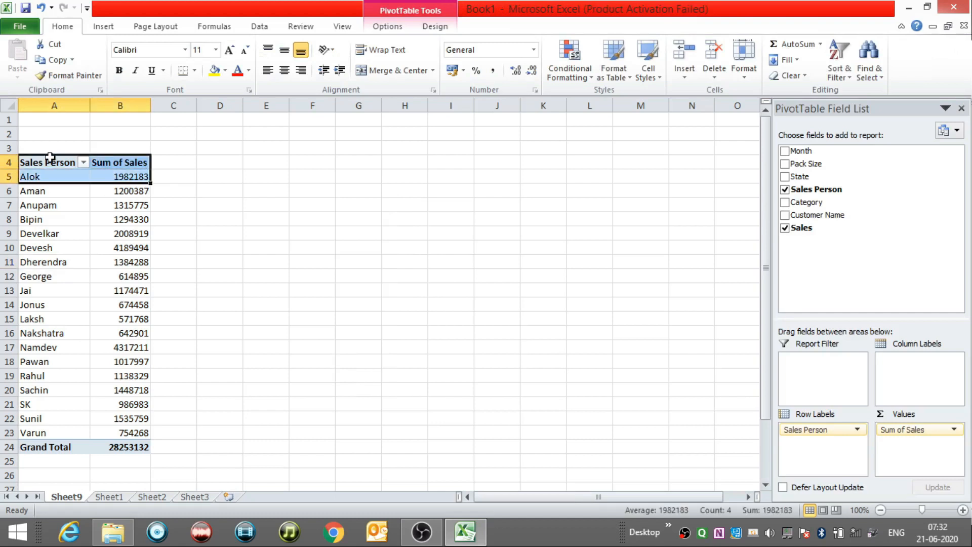
key("shift+Down")
key("shift+Down")
key("shift+Down")
key("ctrl+c")
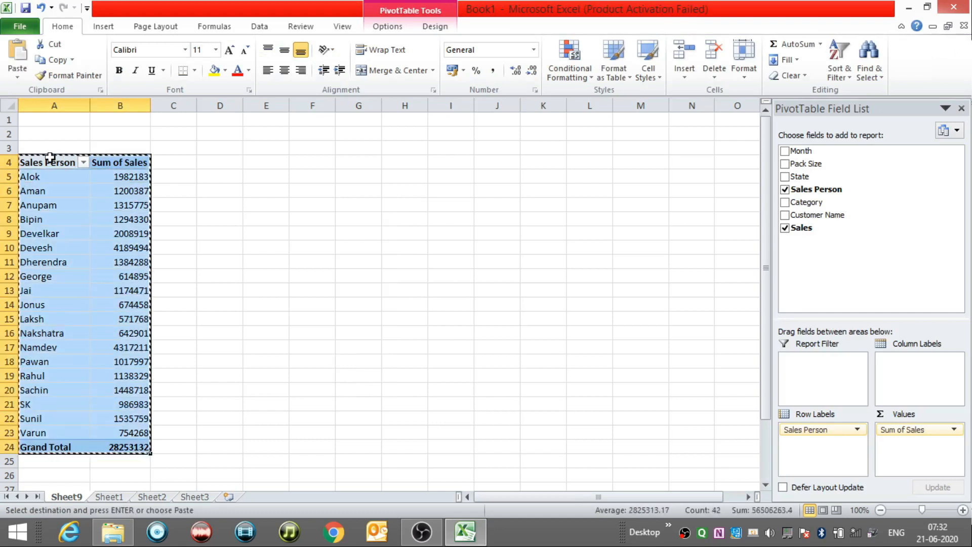
left_click(267, 162)
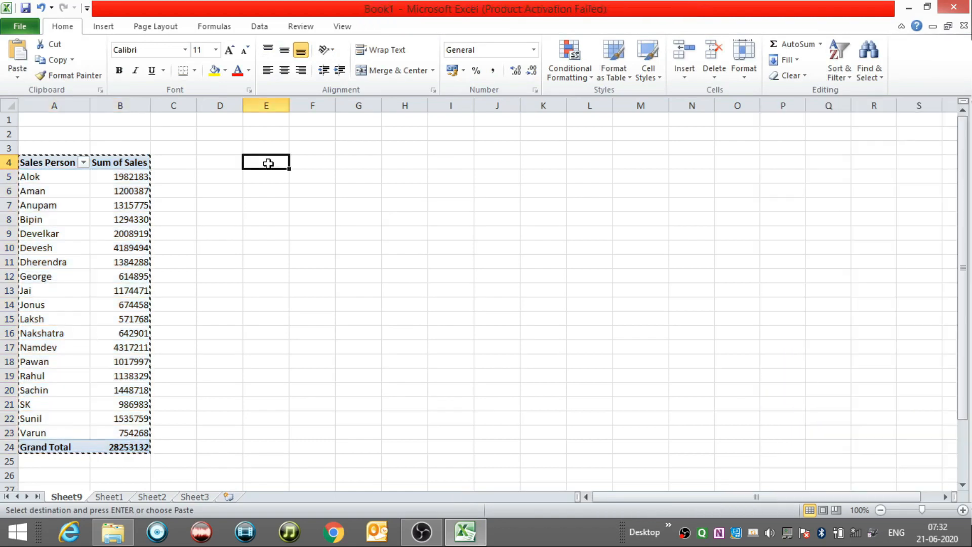
key("ctrl+v")
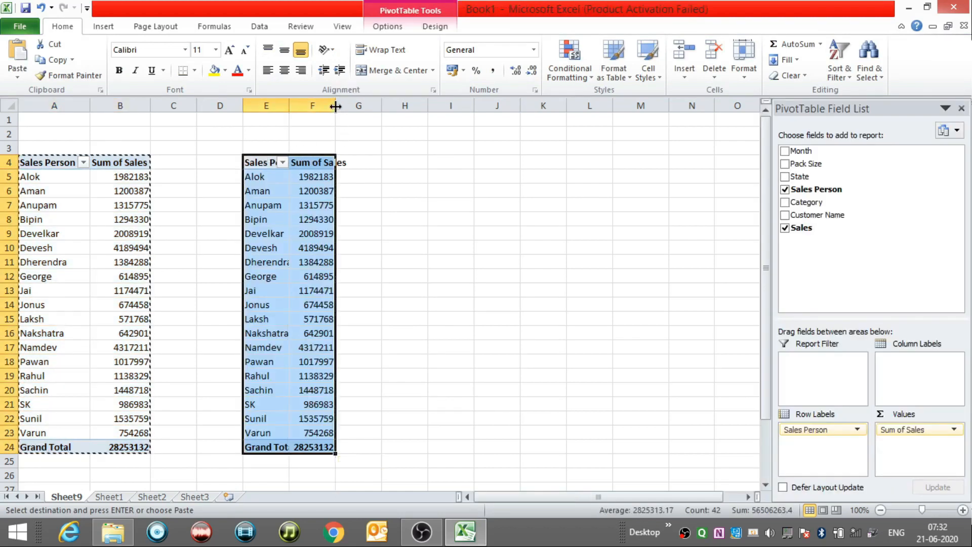
double_click(335, 109)
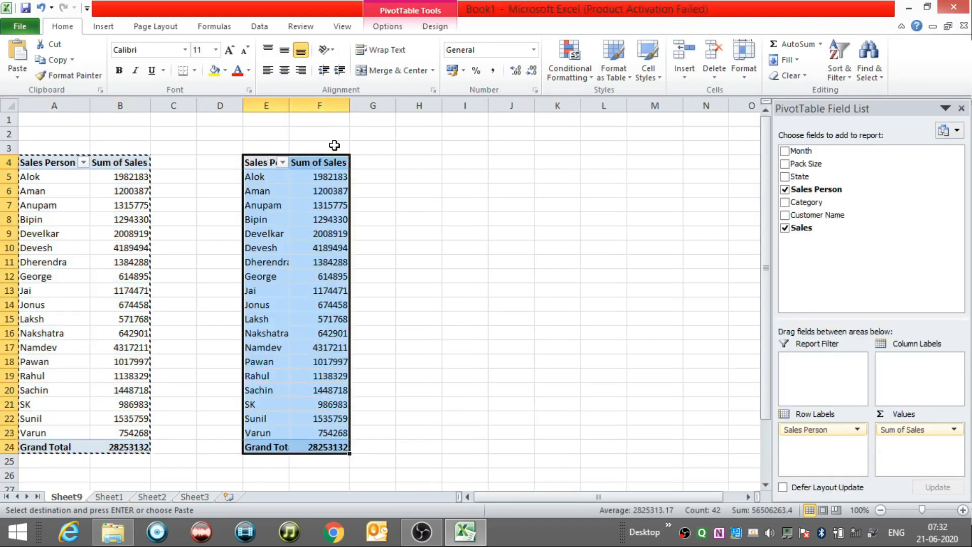
double_click(294, 108)
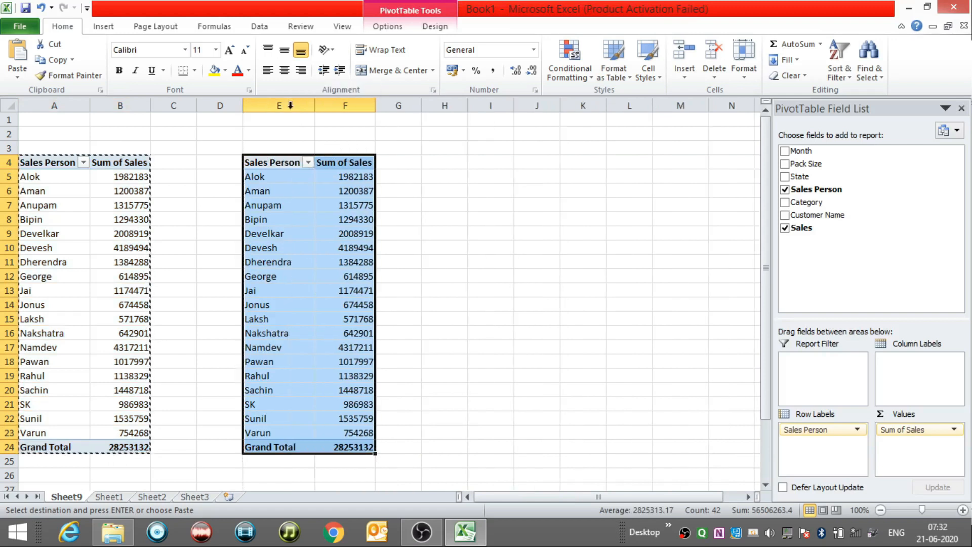
- Replace Sales Person with Category as the row labels of the copied PivotTable in column E
left_click(273, 176)
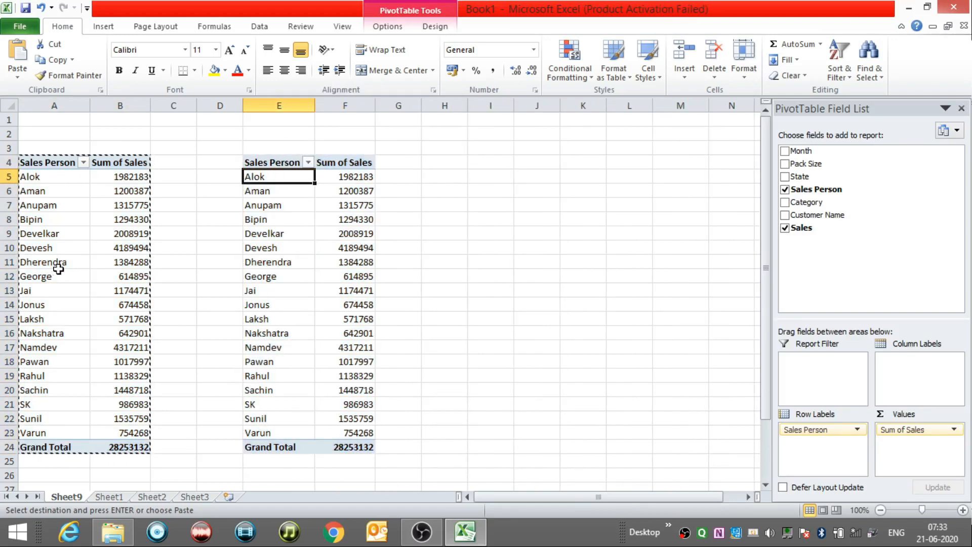
left_click(857, 429)
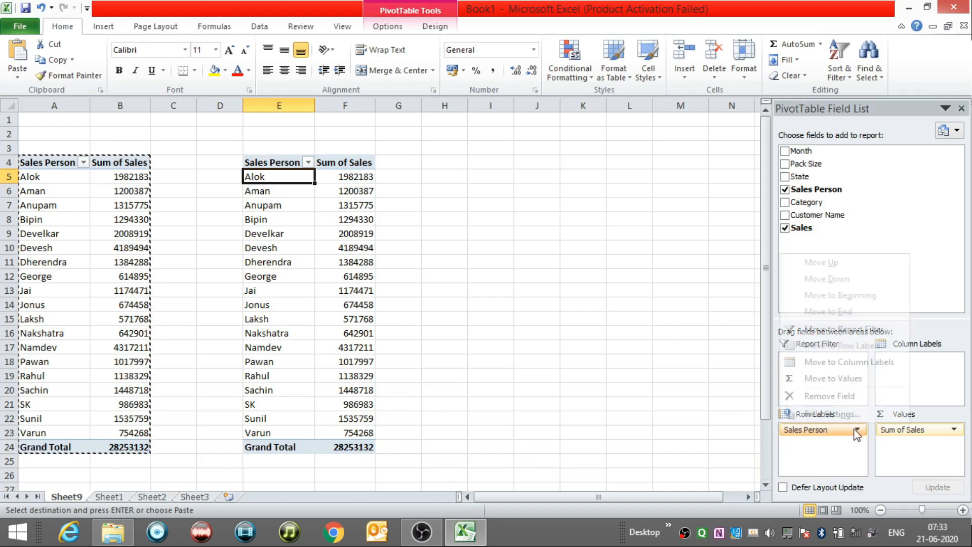
left_click(849, 396)
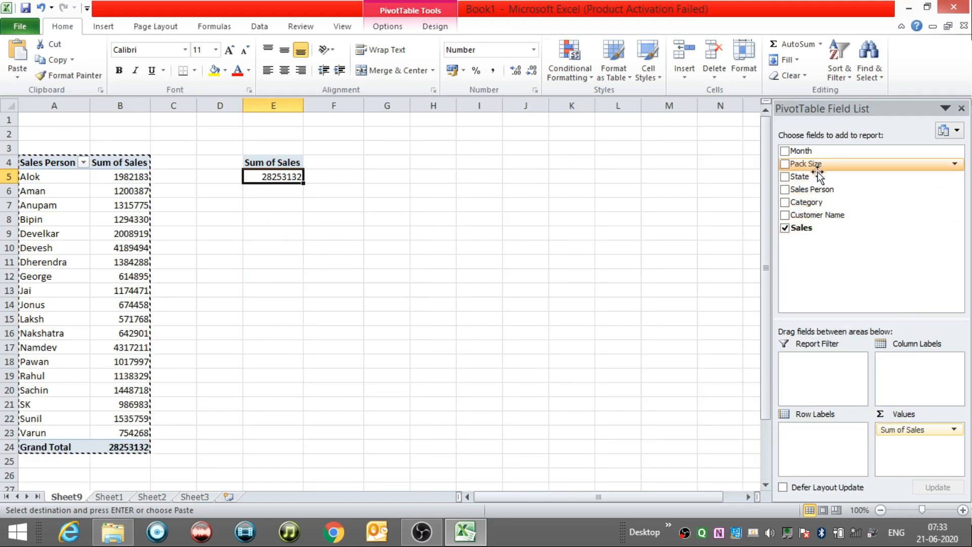
left_click_drag(831, 202, 825, 436)
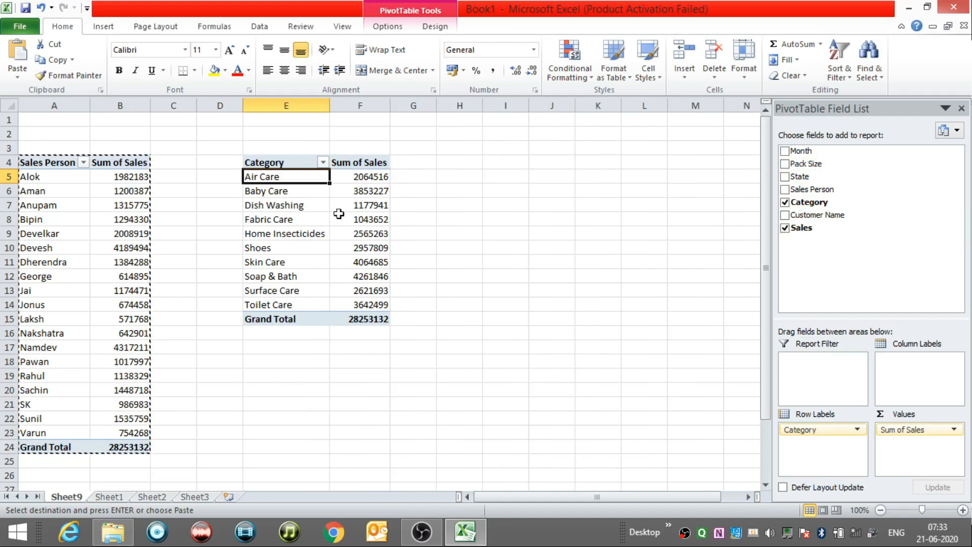
- Insert Month, Pack Size and State slicers for the Sales Person PivotTable
left_click(93, 188)
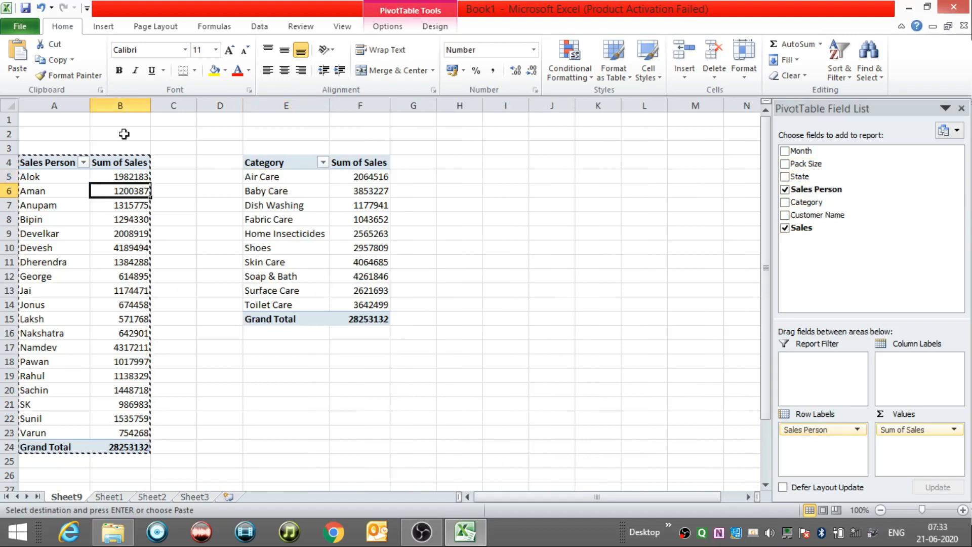
left_click(101, 25)
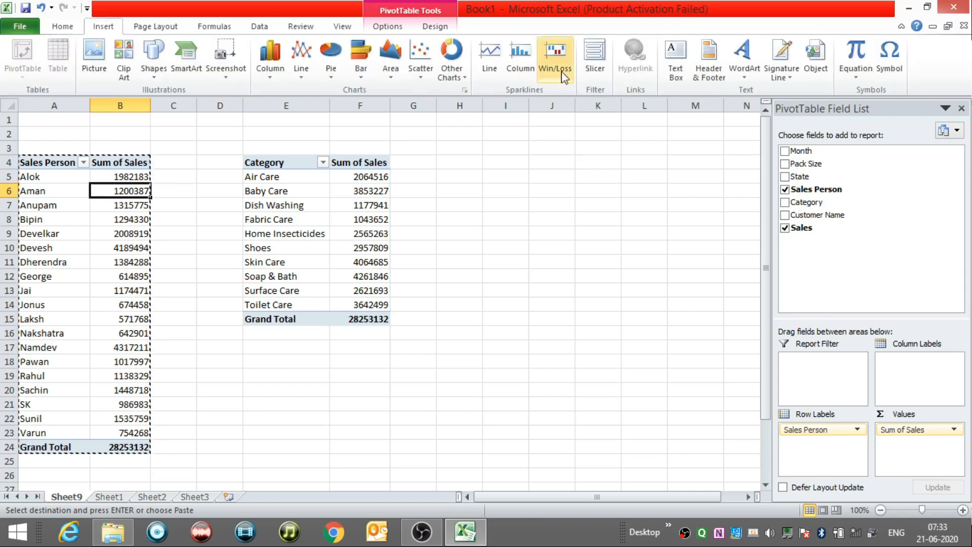
left_click(595, 54)
left_click_drag(382, 150, 531, 169)
left_click(470, 189)
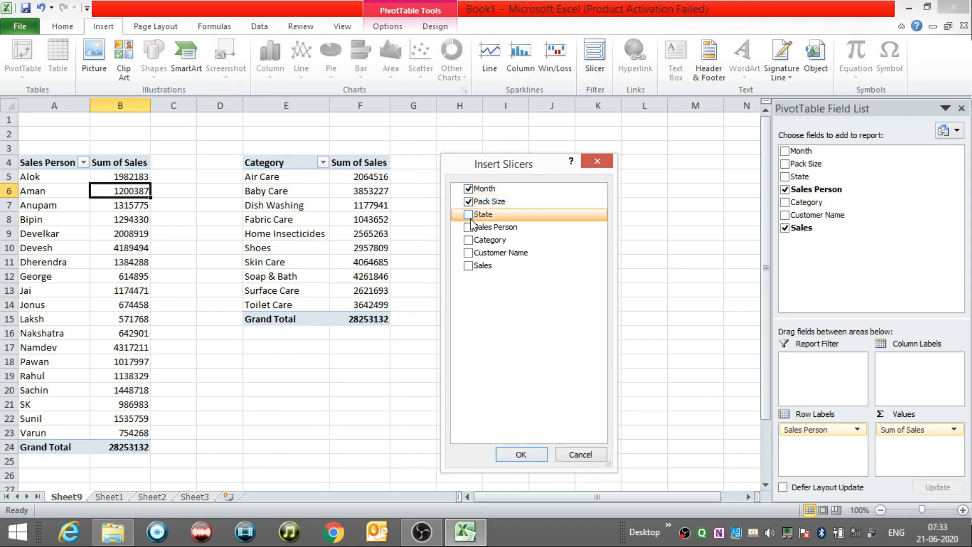
left_click(518, 454)
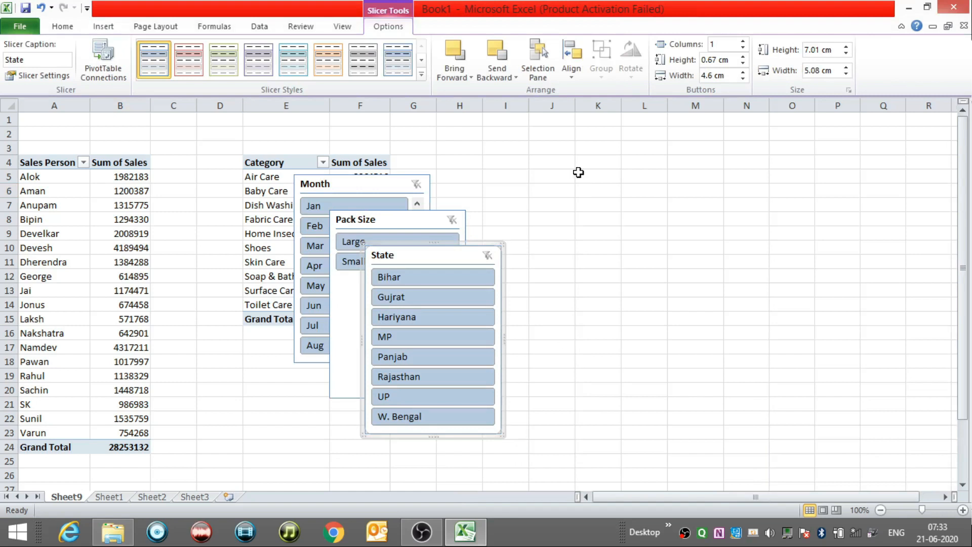
- Move the State, Pack Size and Month slicers off the Category PivotTable into the empty area beside it
left_click_drag(467, 243, 704, 231)
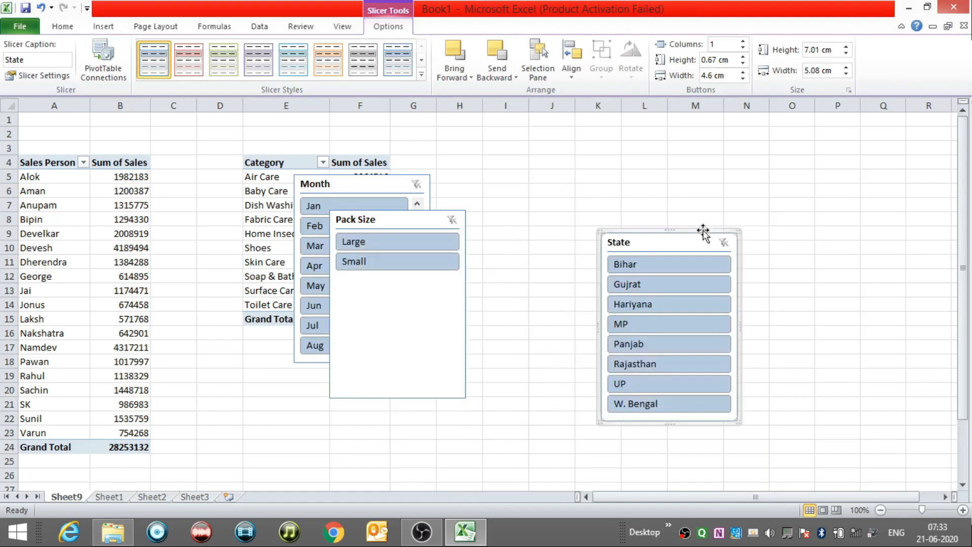
left_click(435, 212)
left_click_drag(435, 212, 656, 257)
left_click(391, 183)
left_click_drag(393, 180, 612, 299)
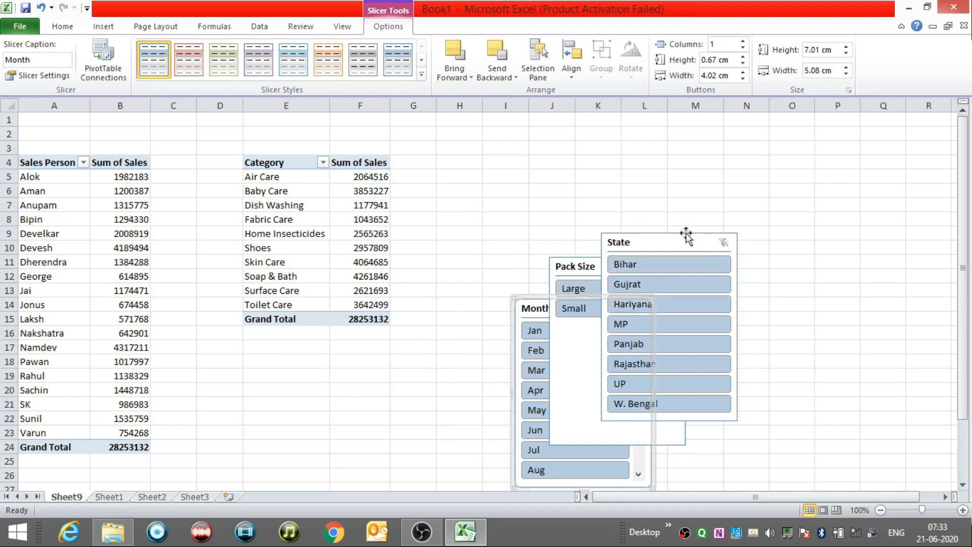
- Line up the State, Pack Size and Month slicers side by side from row 4, beside the Category PivotTable
left_click(671, 241)
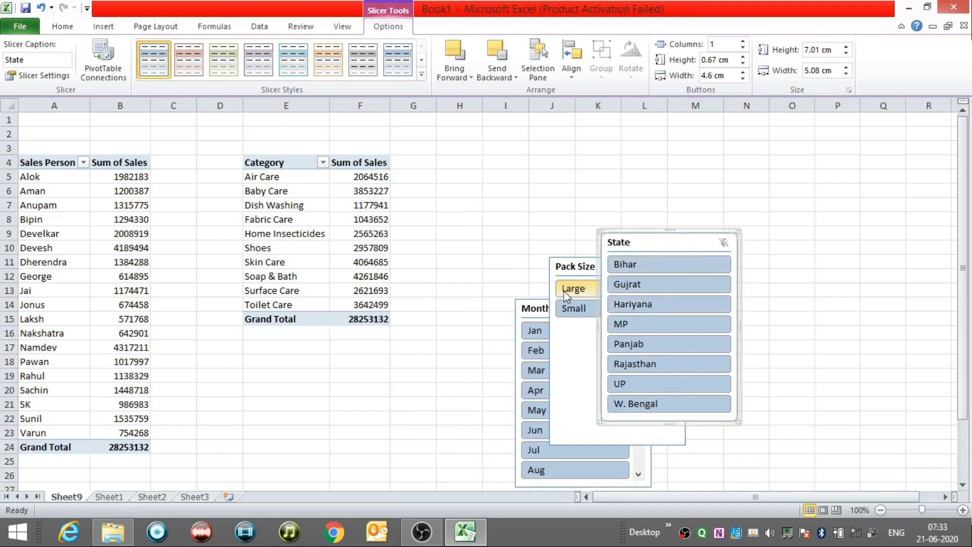
left_click_drag(680, 231, 545, 151)
left_click_drag(635, 267, 695, 152)
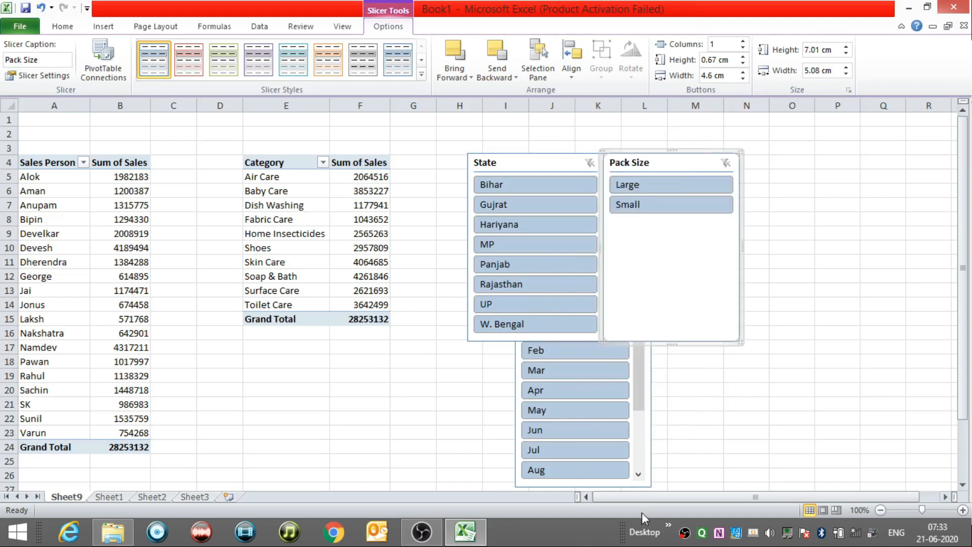
left_click(650, 440)
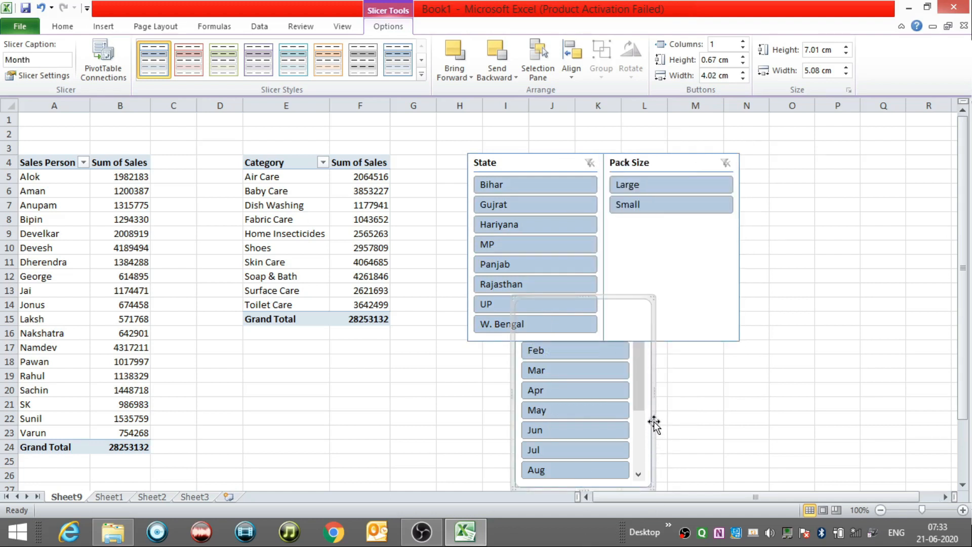
left_click_drag(655, 421, 881, 276)
left_click(525, 408)
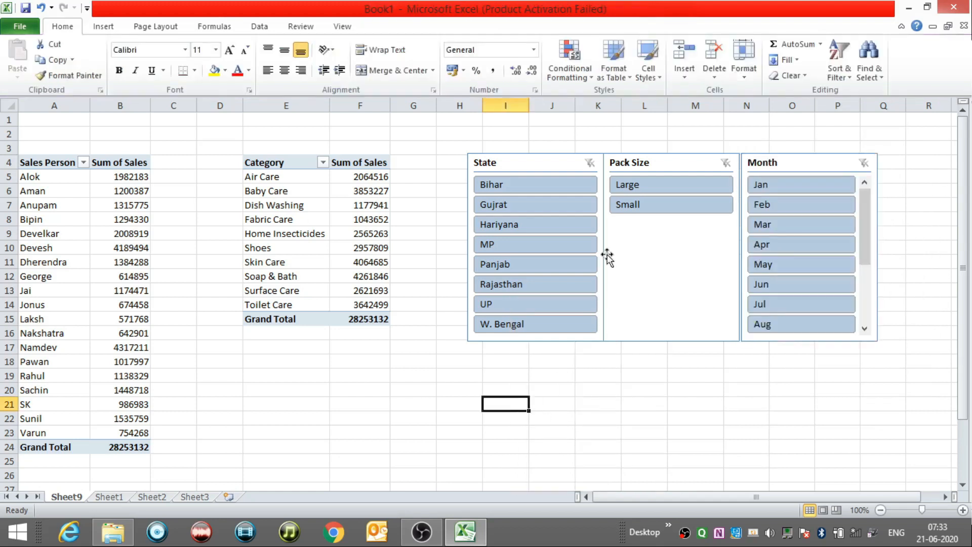
- Move the State, Pack Size and Month slicers together closer to the Category PivotTable, starting at column H
left_click(520, 162)
left_click(661, 160, "ctrl")
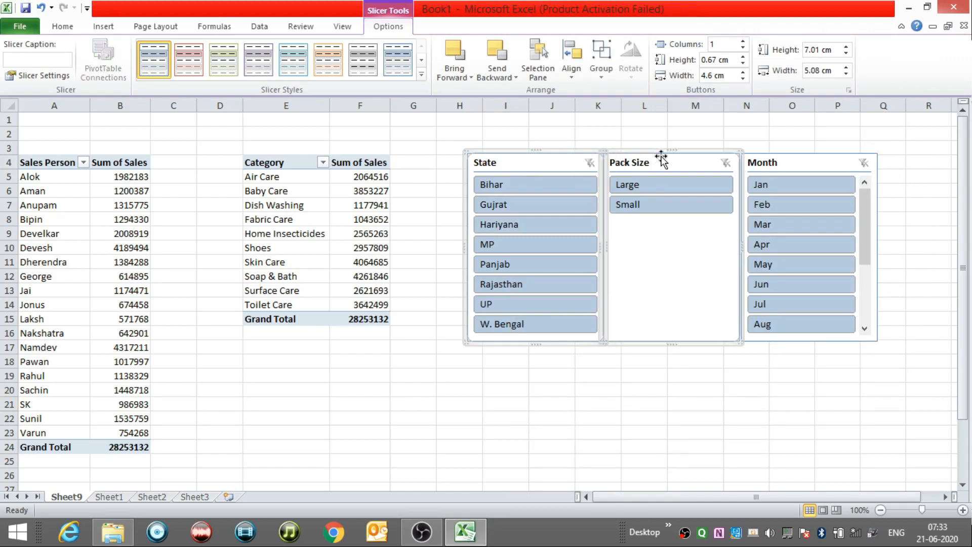
left_click(792, 165, "ctrl")
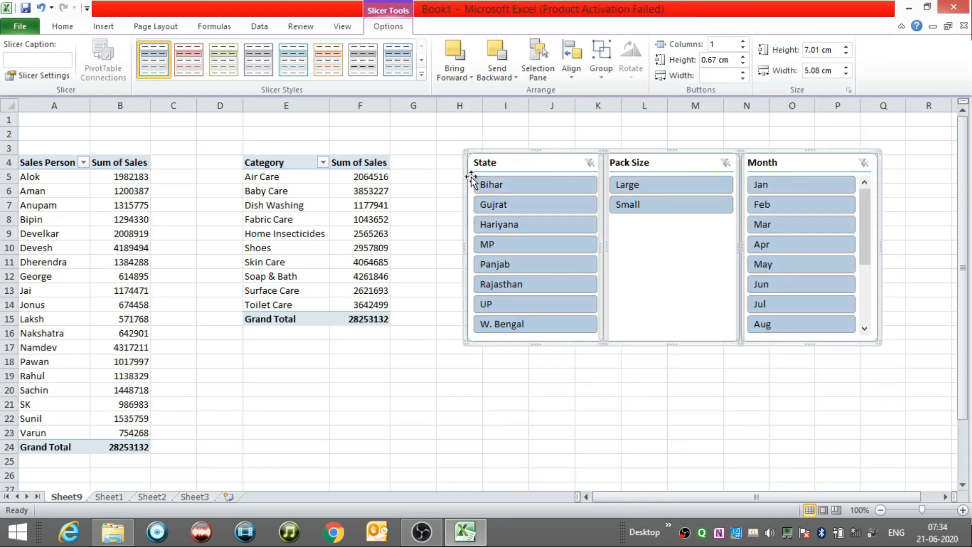
left_click_drag(466, 175, 434, 174)
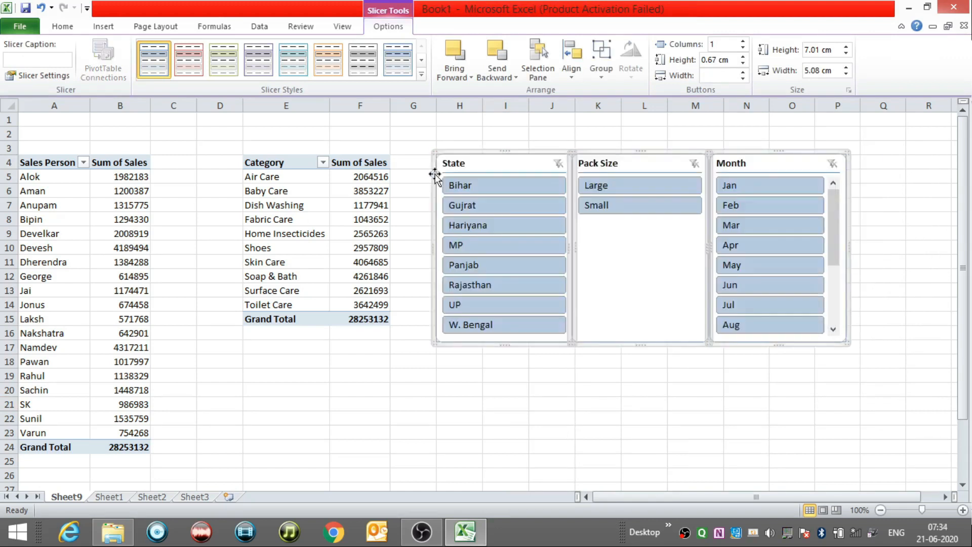
left_click(460, 361)
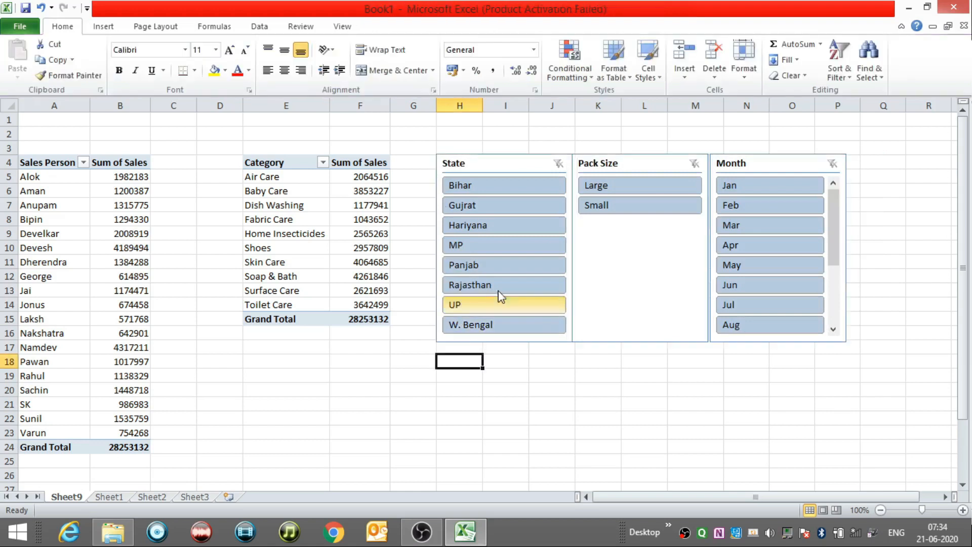
- Try the slicers by filtering for Bihar alone and for Large with Jan, clearing the filters after each trial
left_click(461, 185)
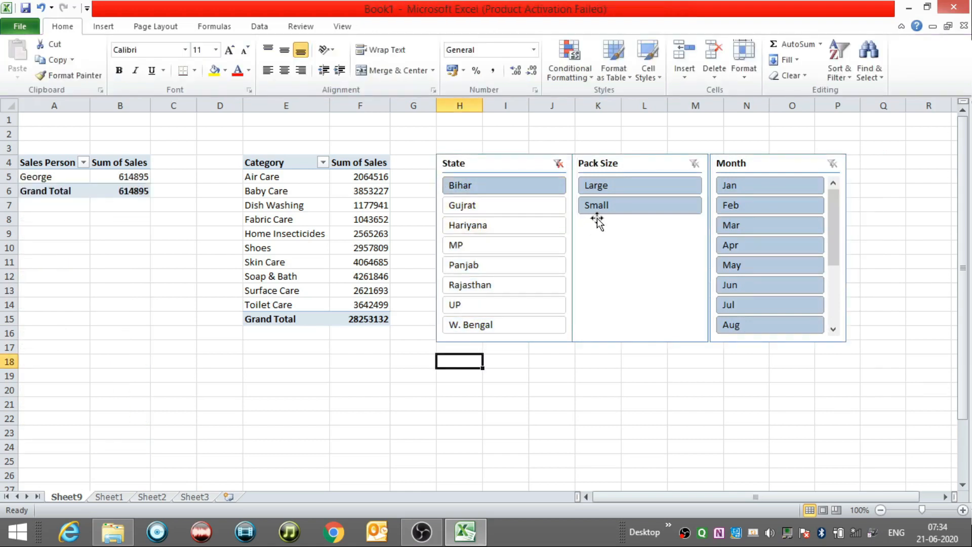
left_click(558, 165)
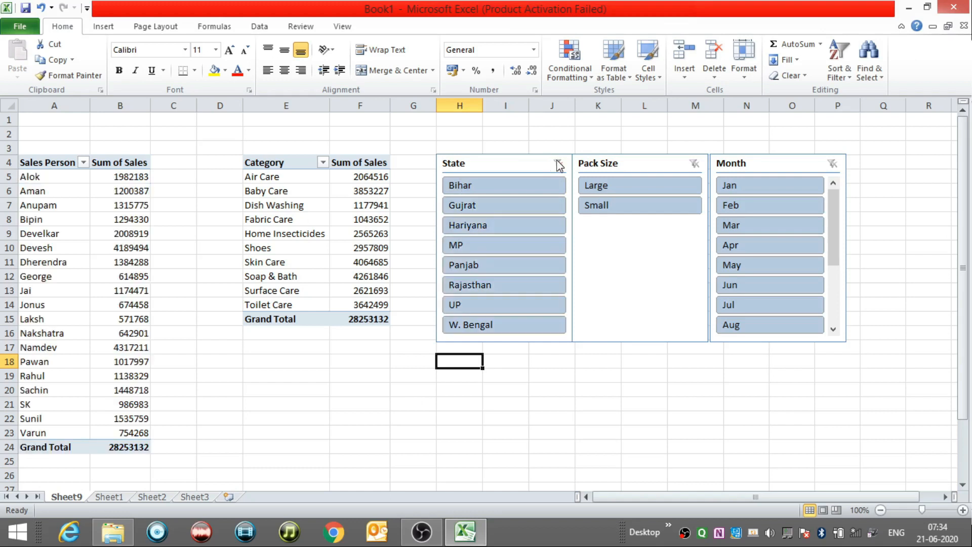
left_click(635, 195)
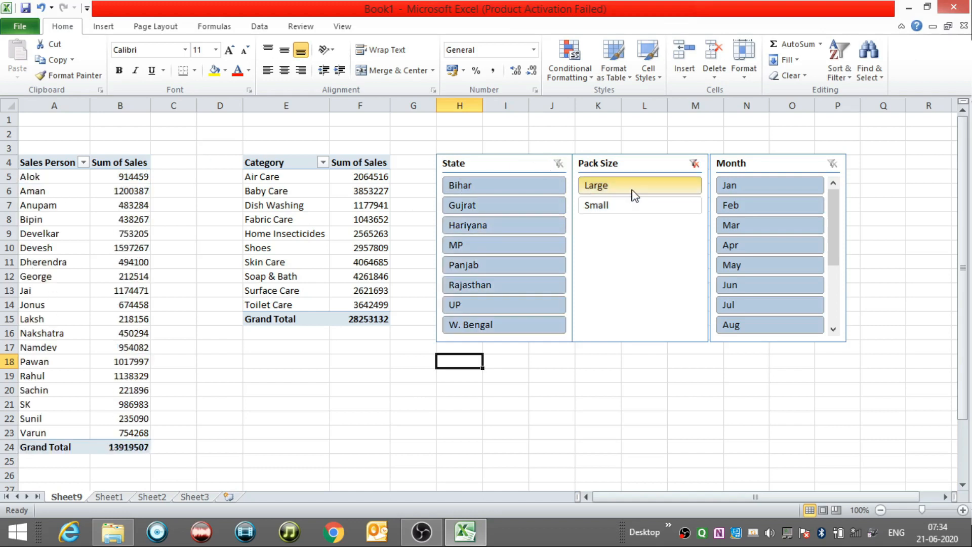
left_click(772, 189)
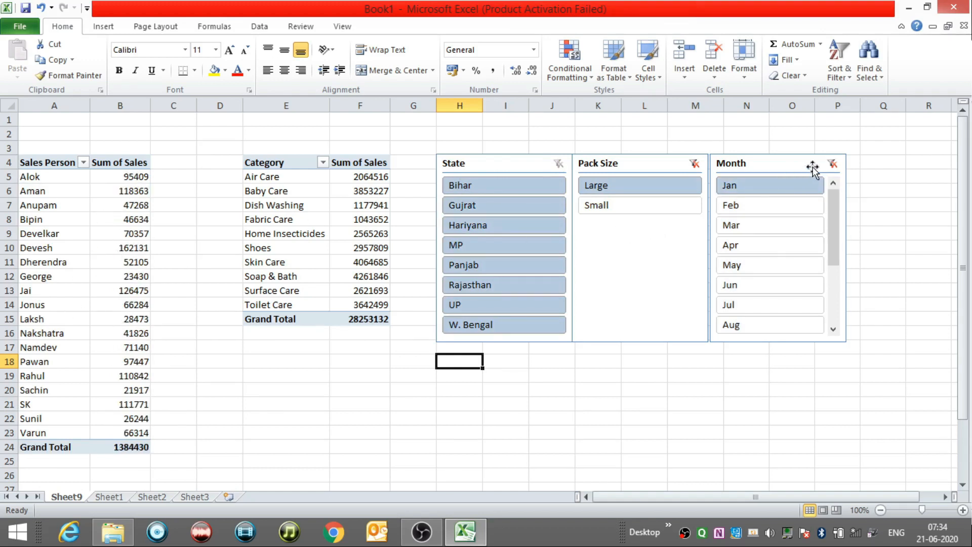
left_click(832, 164)
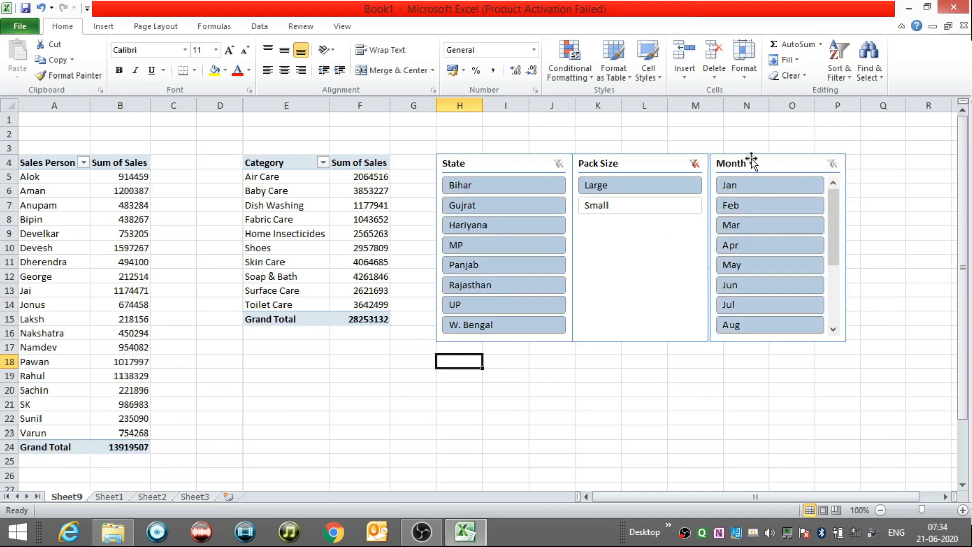
left_click(695, 163)
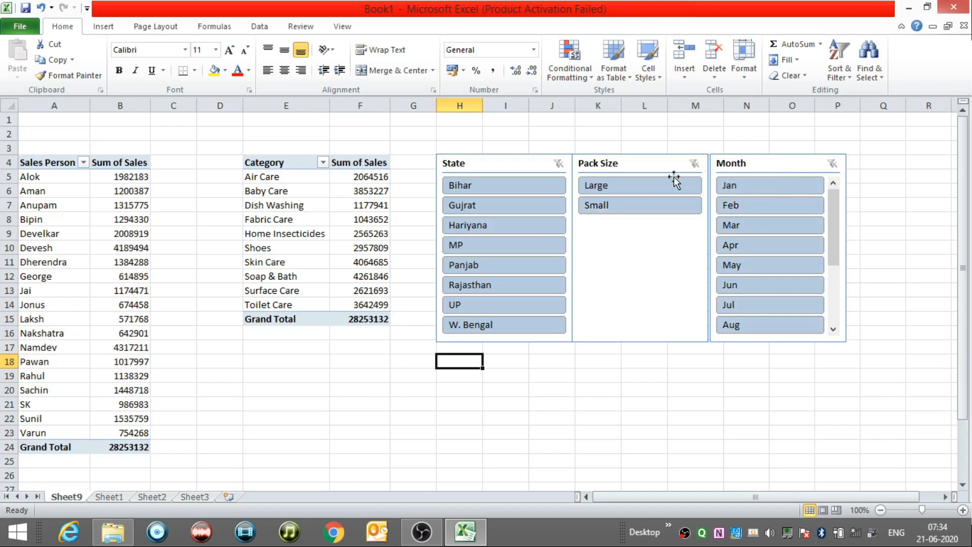
- Connect the State slicer to PivotTable11 as well and test the link by filtering for Bihar and clearing it
left_click(533, 168)
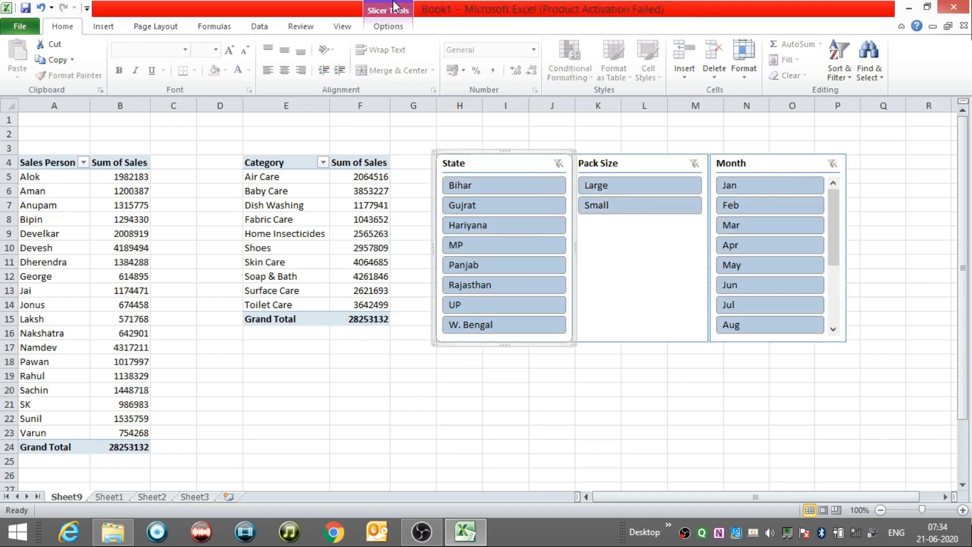
left_click(396, 26)
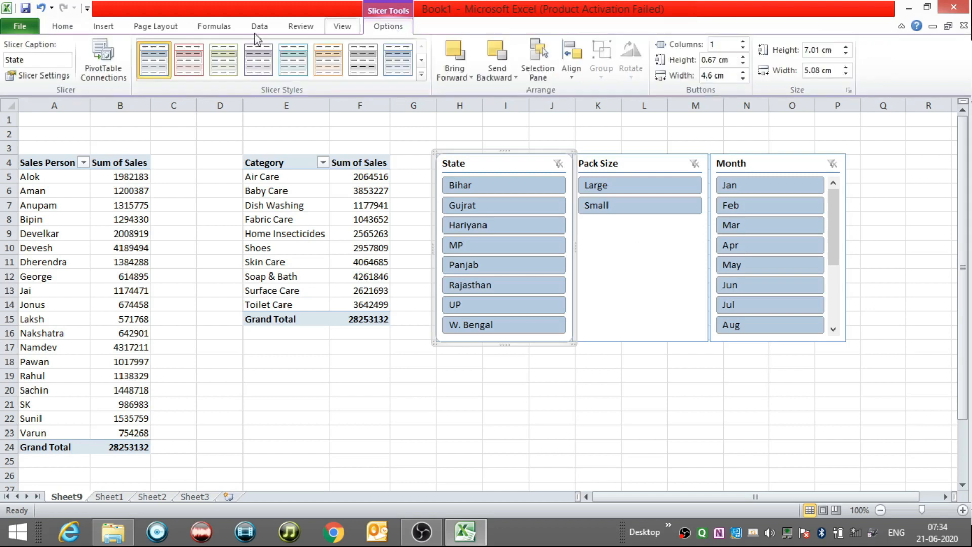
left_click(104, 70)
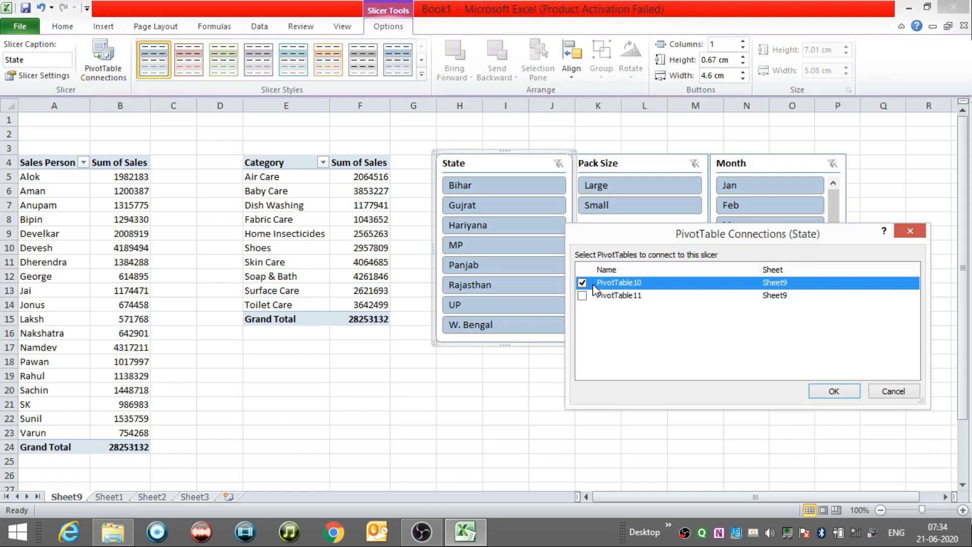
left_click(583, 296)
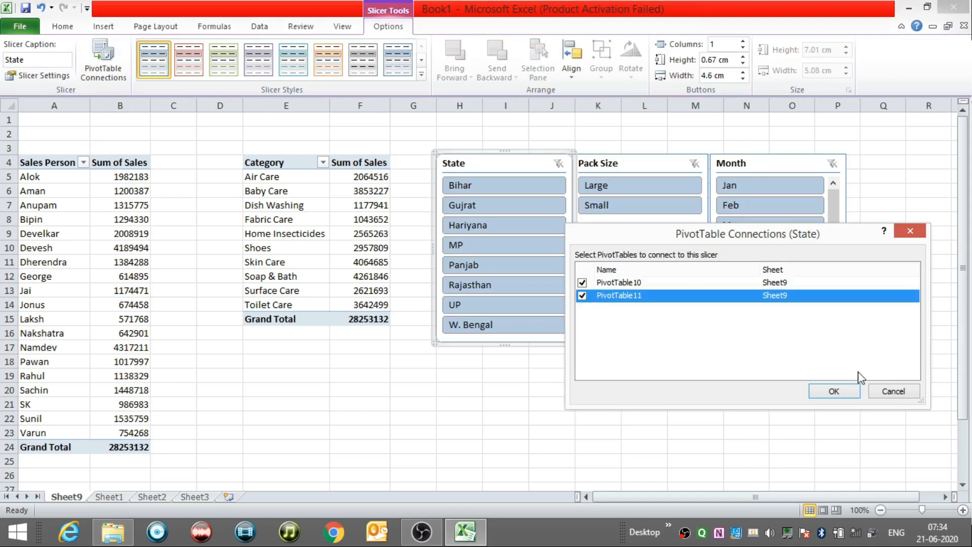
left_click(835, 392)
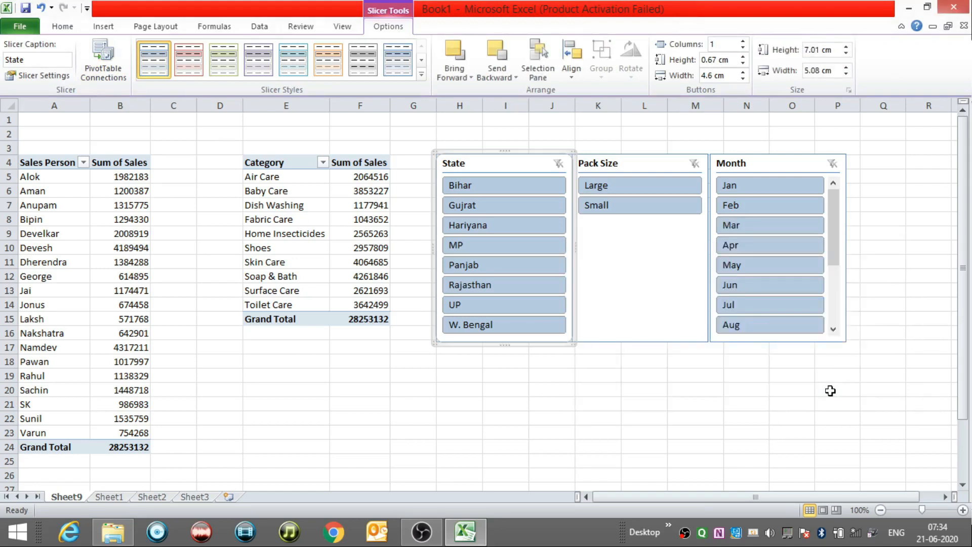
left_click(524, 189)
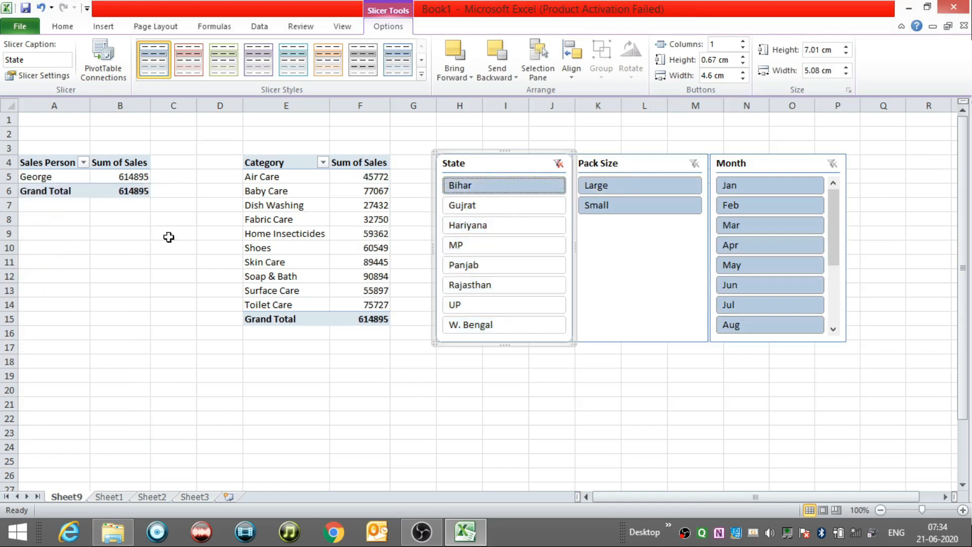
left_click(558, 164)
- Connect the Pack Size slicer to PivotTable11 in addition to PivotTable10
left_click(668, 163)
right_click(668, 163)
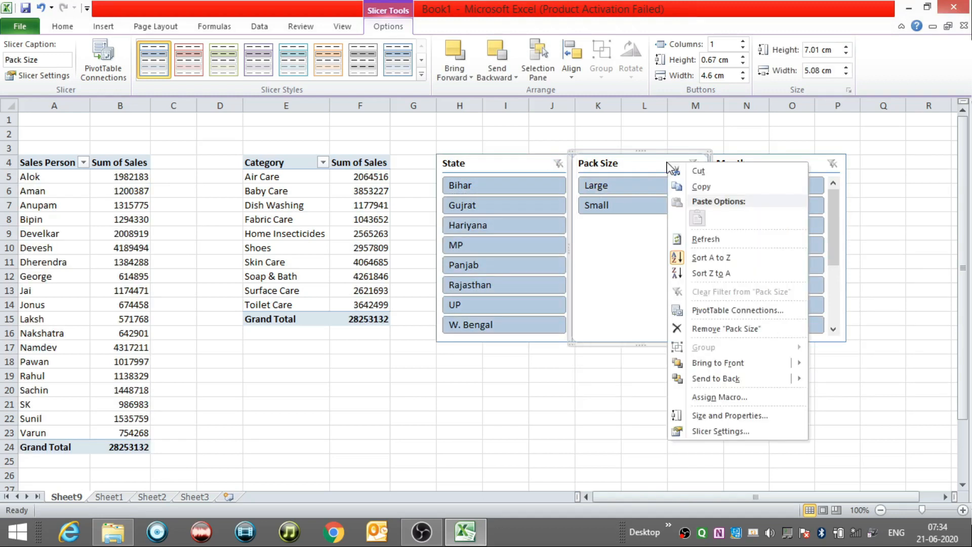
left_click(711, 311)
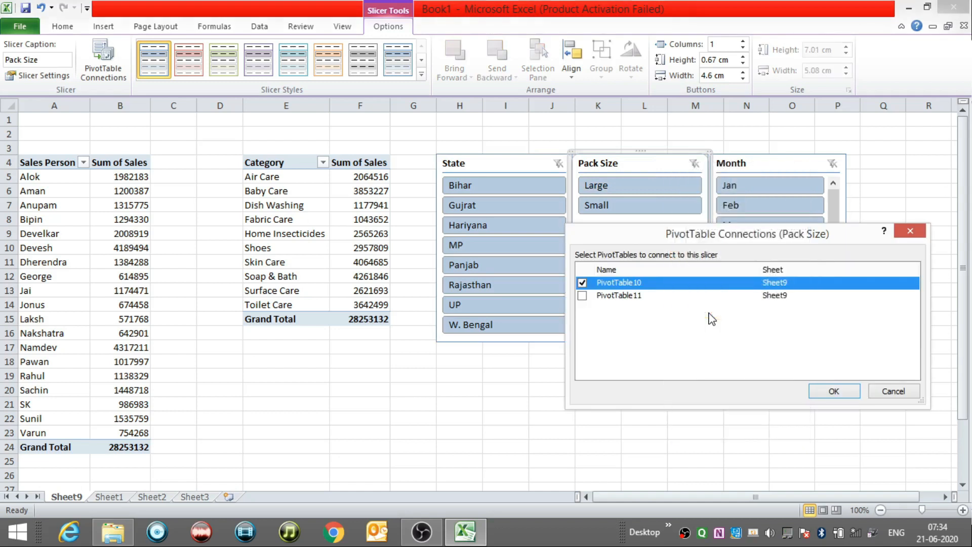
left_click(582, 295)
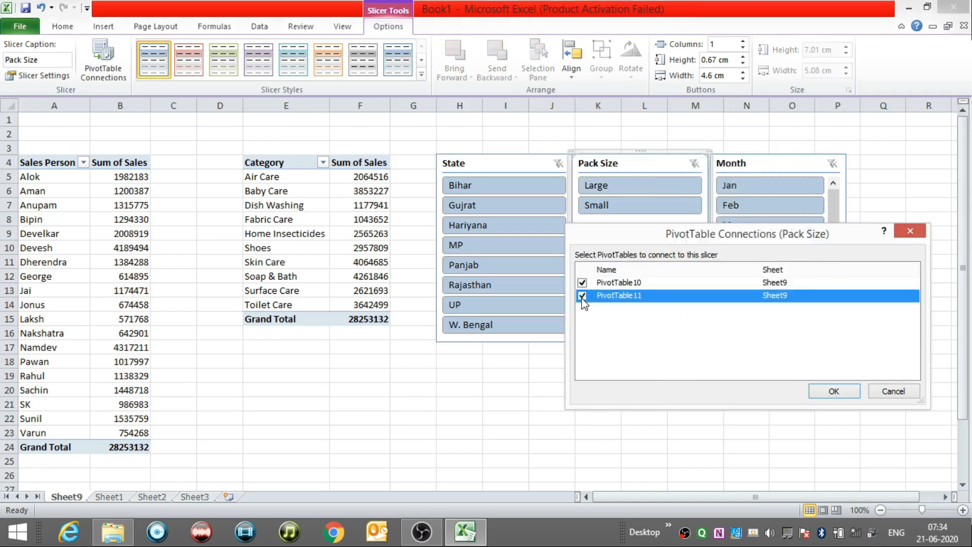
left_click(831, 390)
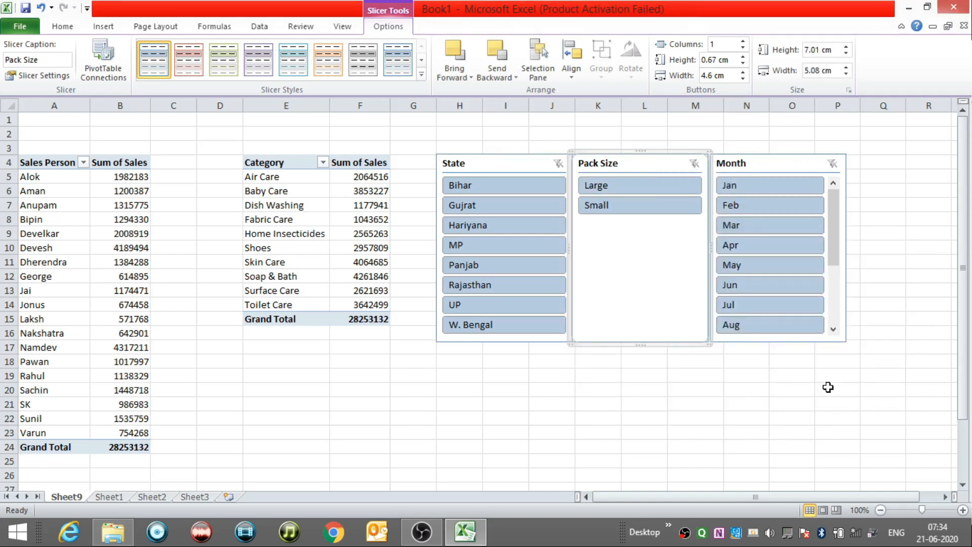
- Connect the Month slicer to PivotTable11 in addition to PivotTable10
left_click(792, 163)
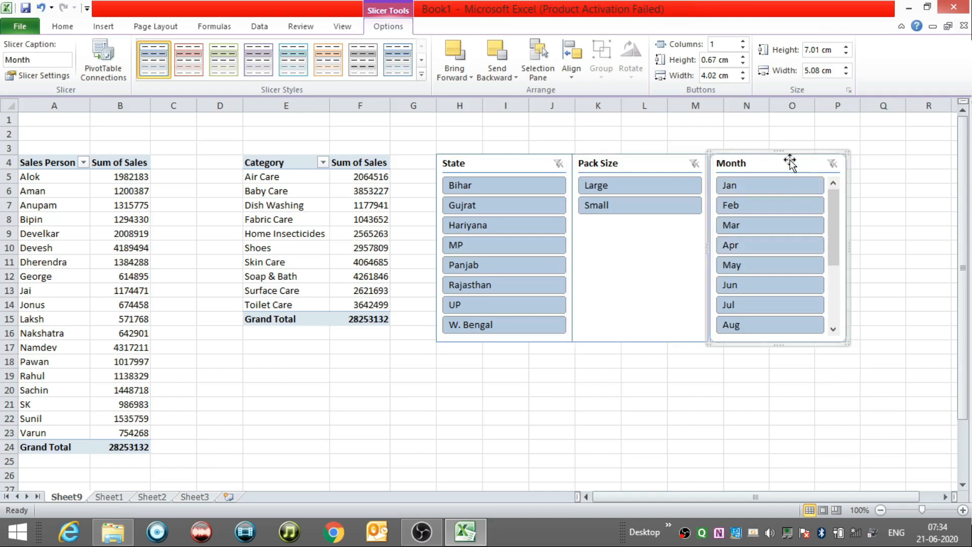
right_click(791, 163)
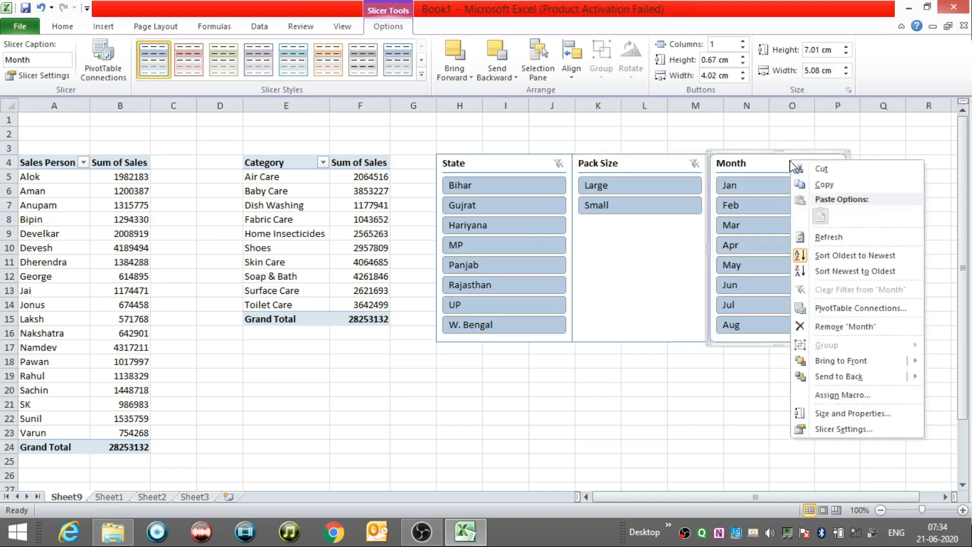
left_click(844, 310)
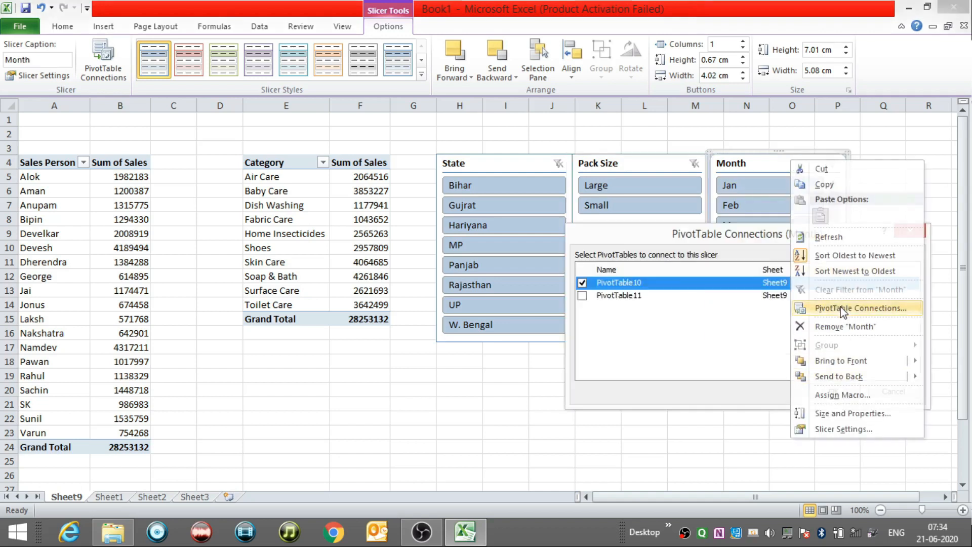
left_click(582, 296)
left_click(834, 390)
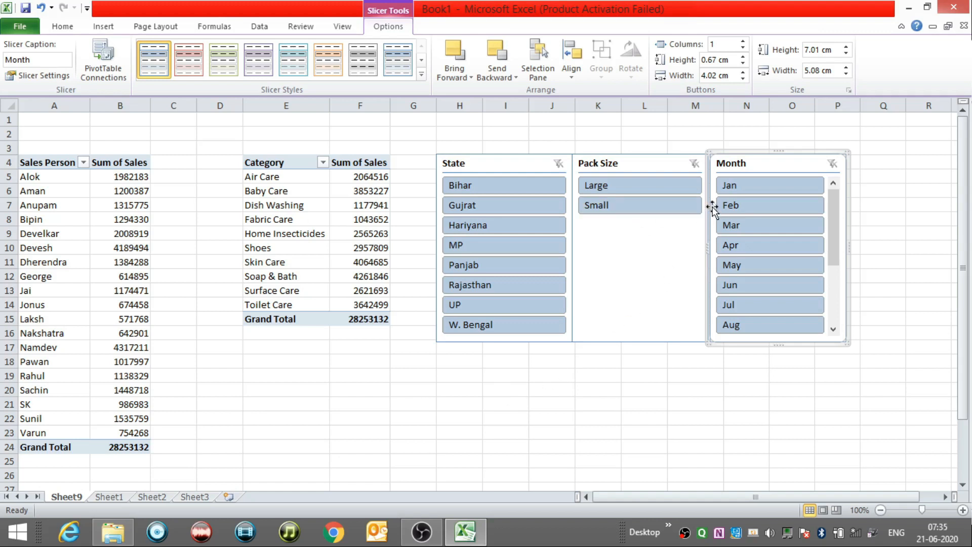
- Filter both PivotTables by month Jan, pack size Large and state Gujrat, and switch the state to MP
left_click(730, 188)
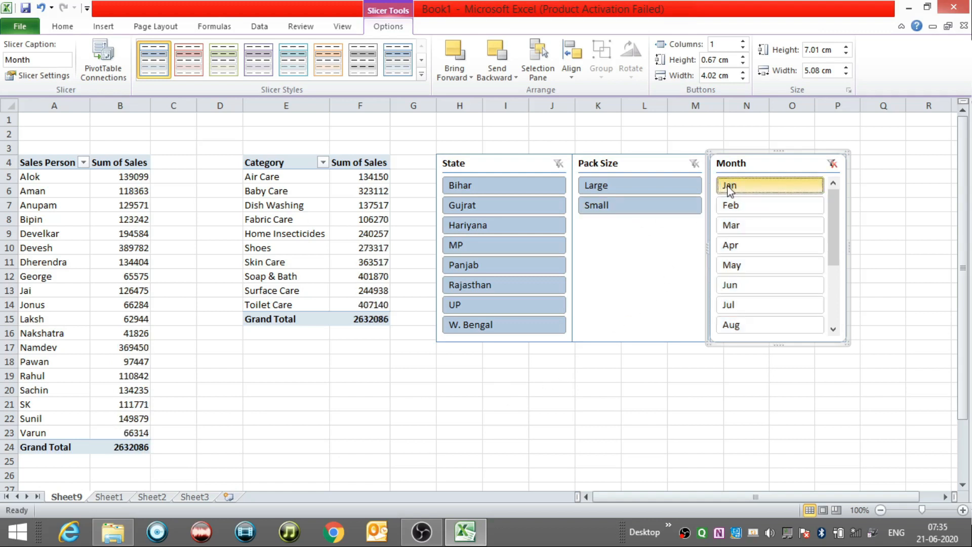
left_click(633, 188)
left_click(484, 204)
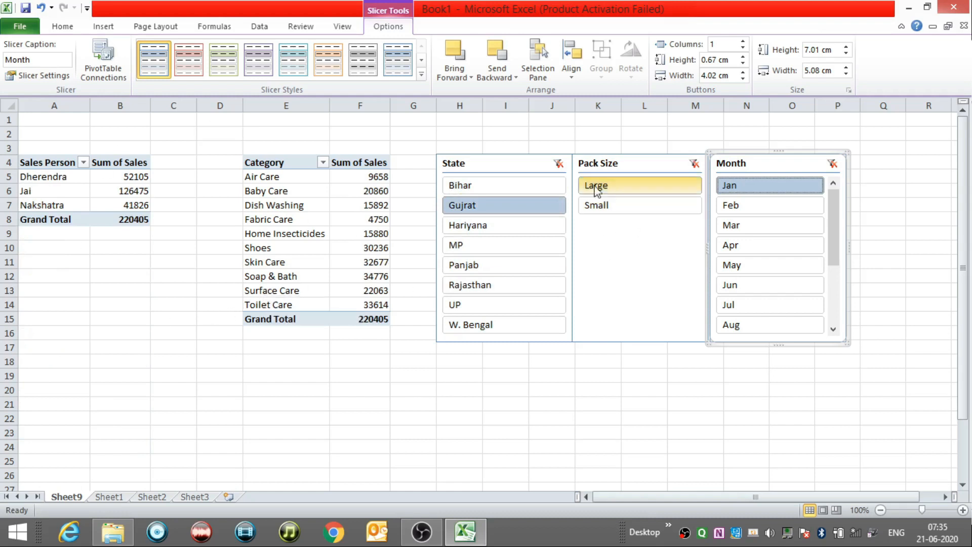
left_click(558, 163)
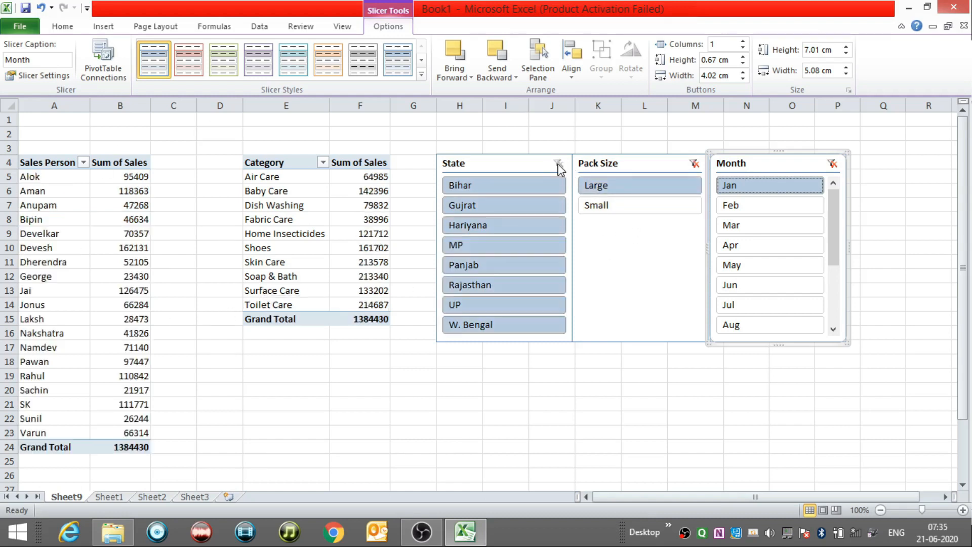
left_click(512, 248)
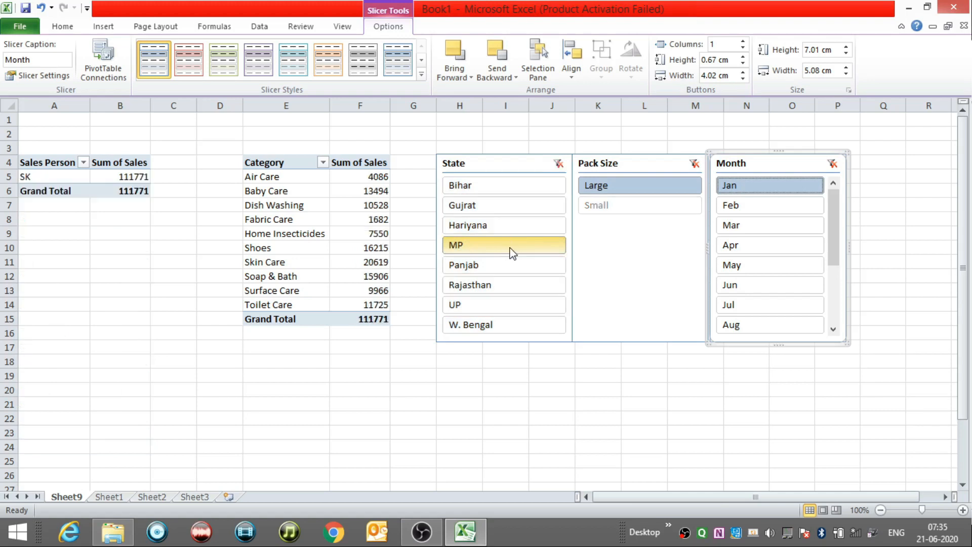
- Clear the Pack Size, State and Month filters, and test both PivotTables with Large alone before clearing it
left_click(695, 164)
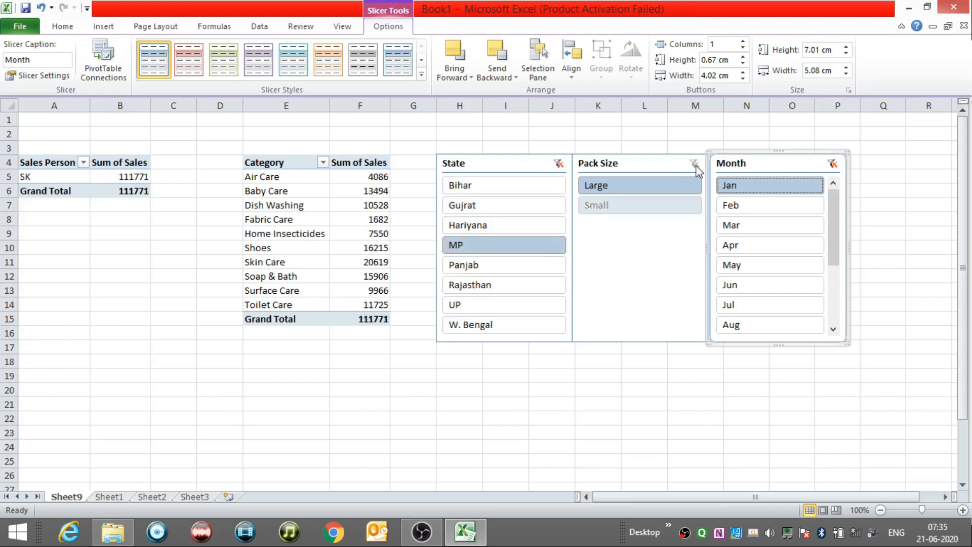
left_click(558, 163)
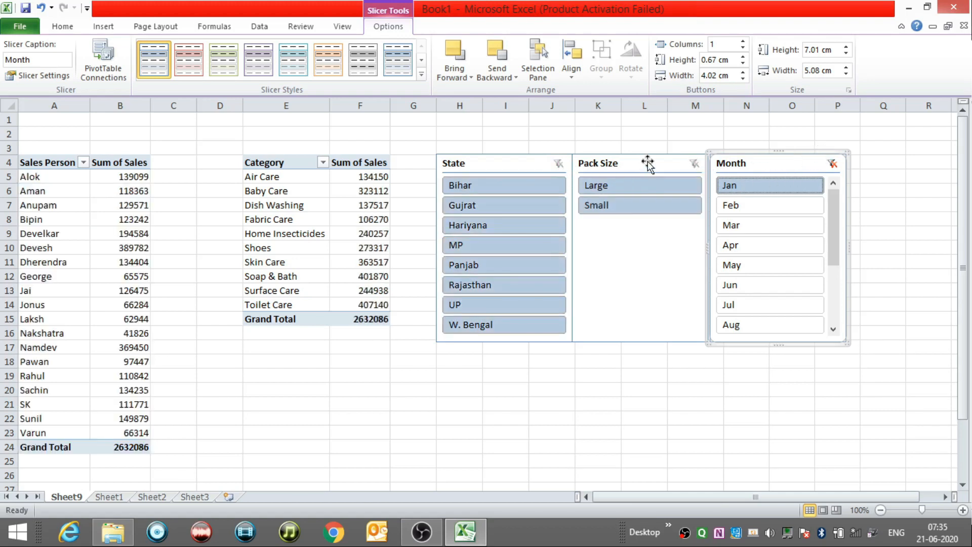
left_click(833, 163)
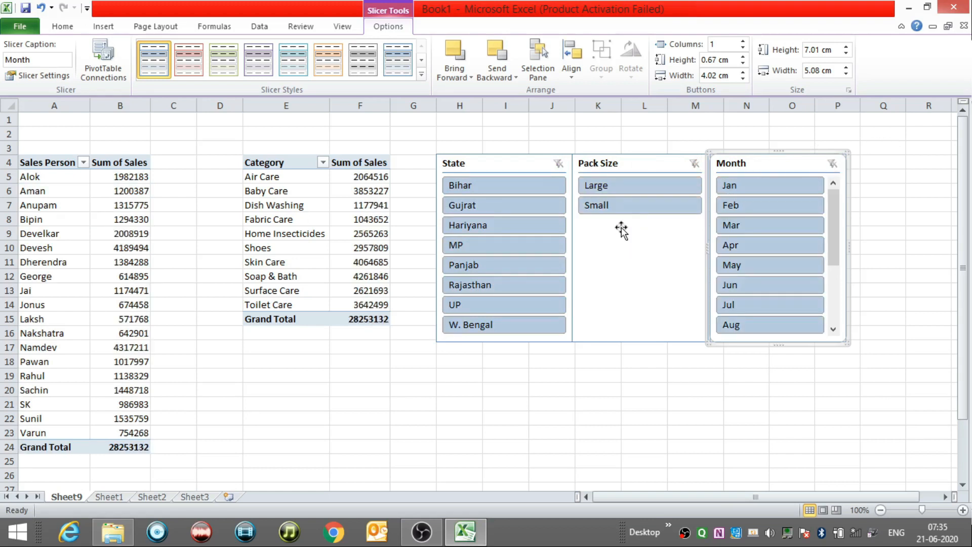
left_click(624, 187)
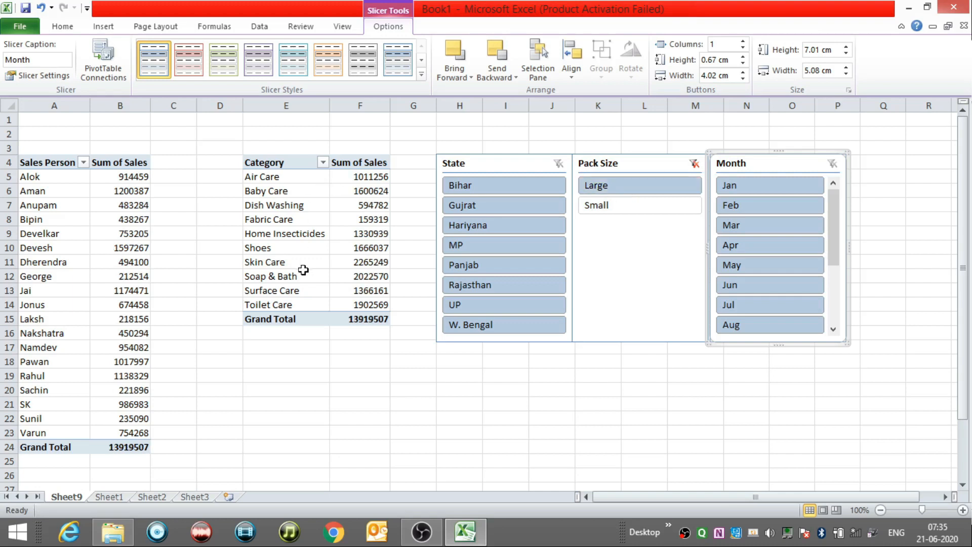
left_click(694, 164)
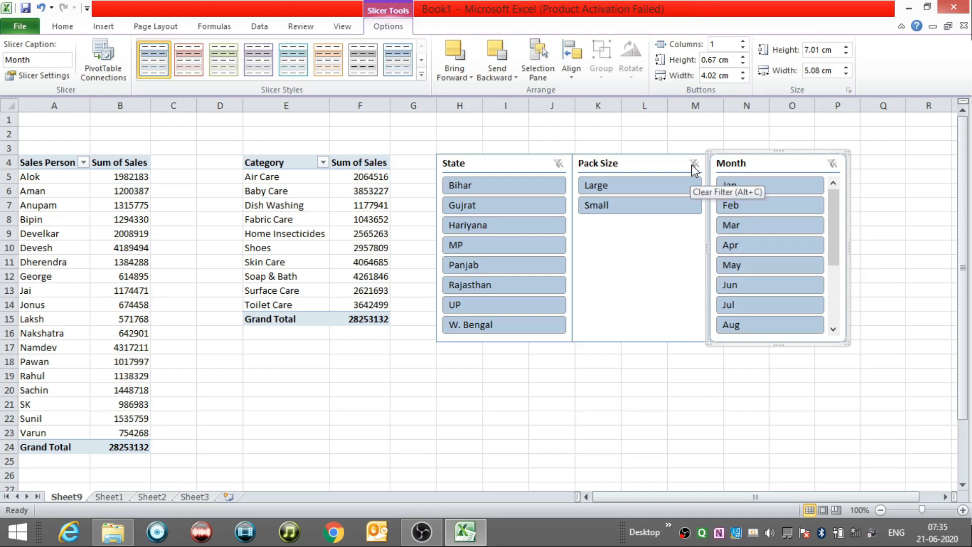
- Align the State, Pack Size and Month slicers along their tops and distribute them evenly, both horizontally and vertically
left_click(507, 164)
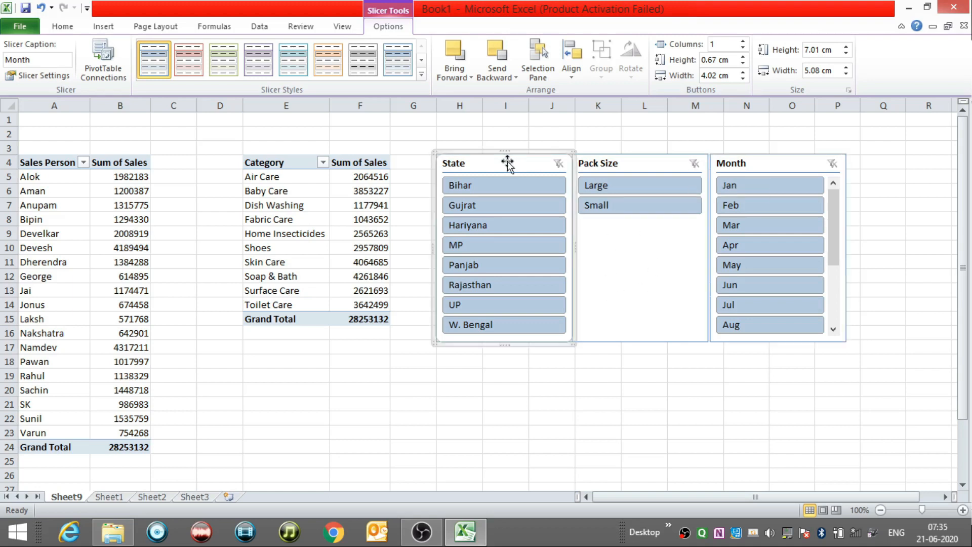
left_click(777, 171, "ctrl")
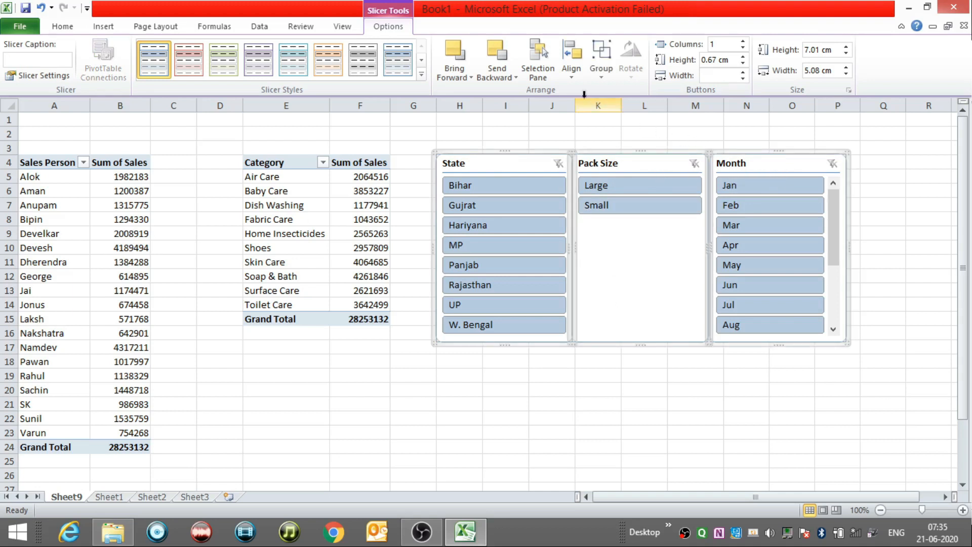
left_click(571, 63)
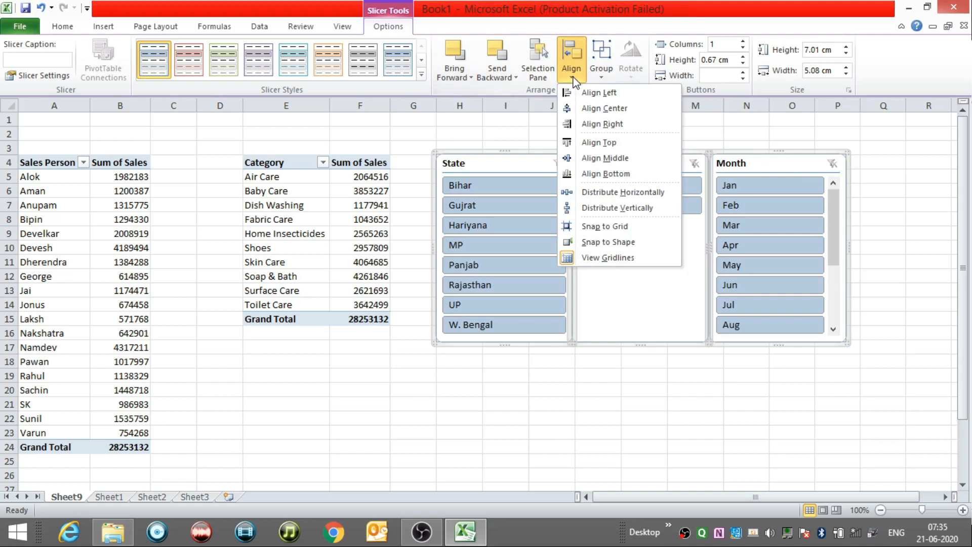
left_click(610, 143)
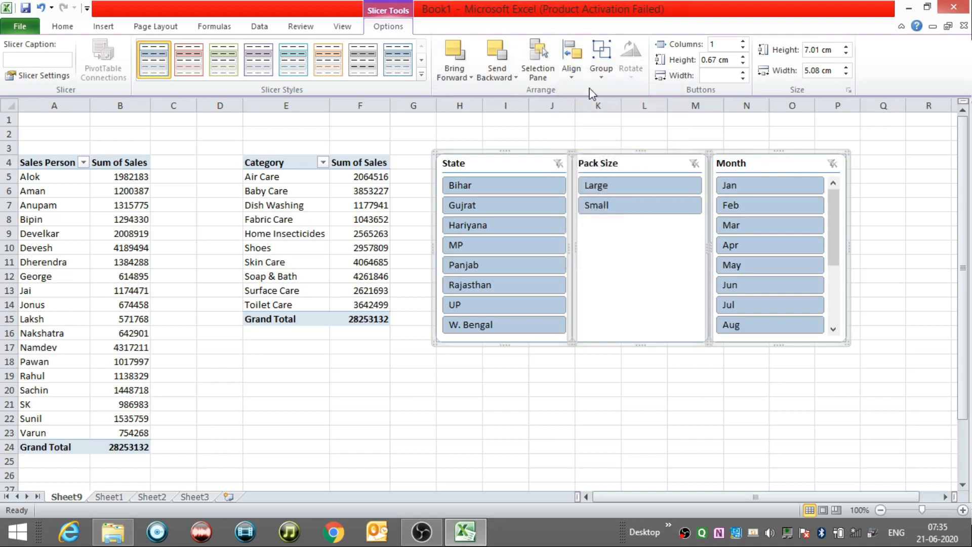
left_click(570, 76)
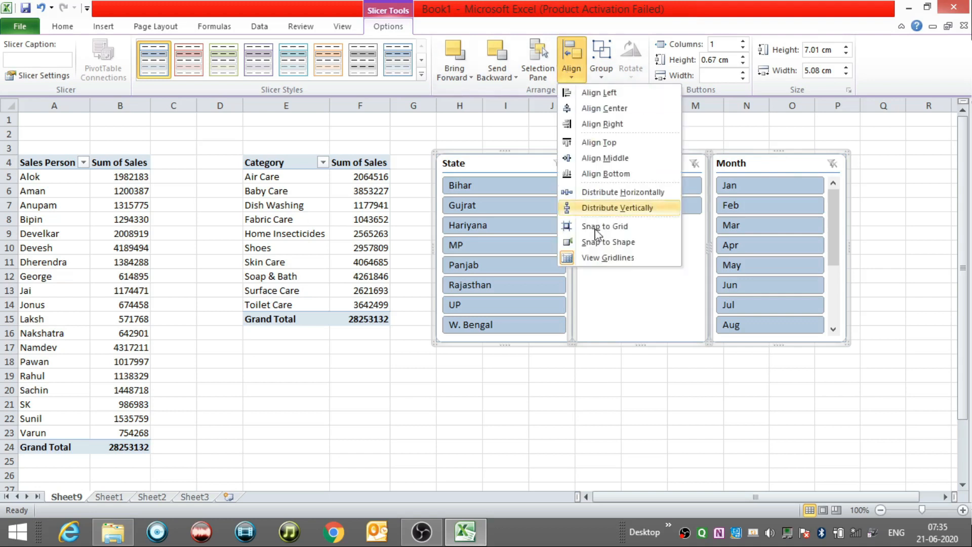
left_click(588, 195)
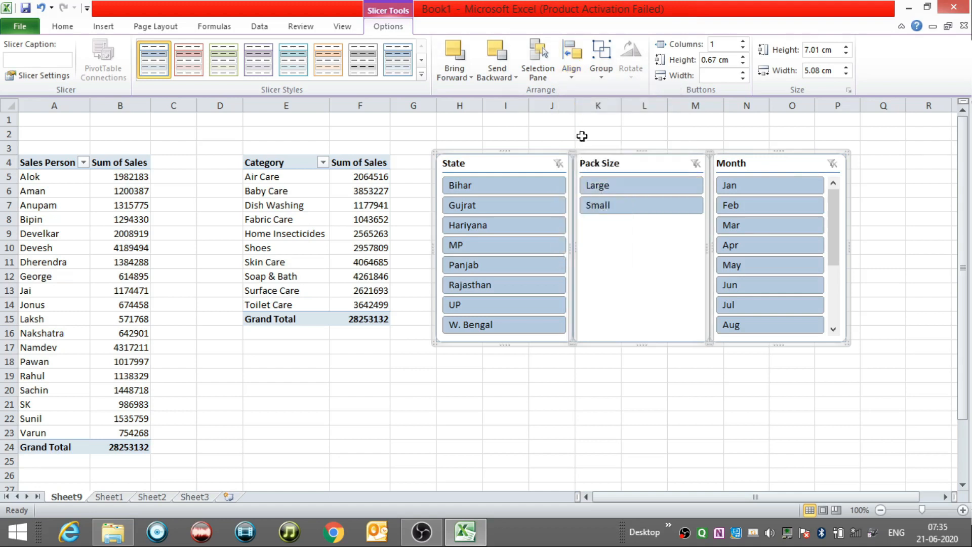
left_click(572, 76)
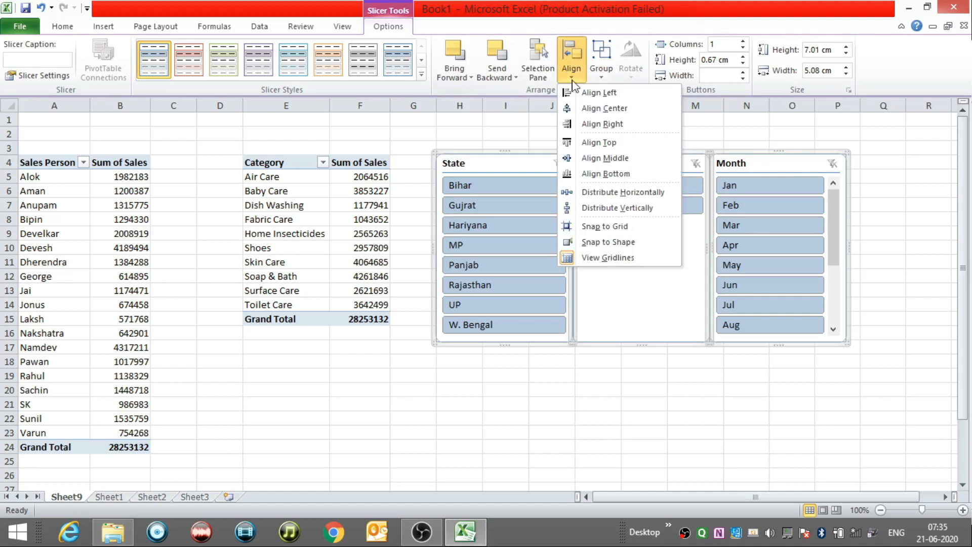
left_click(606, 209)
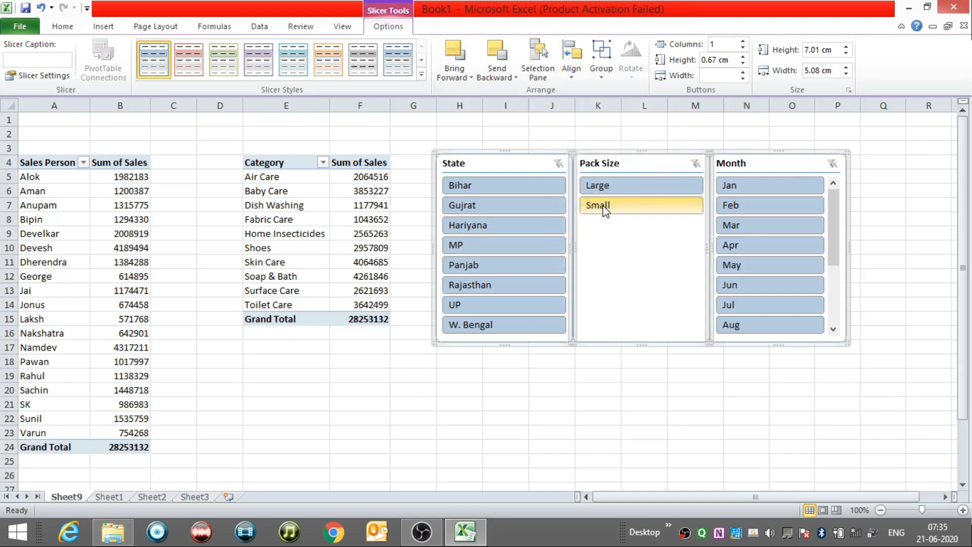
left_click(889, 193)
- Group the State, Pack Size and Month slicers into a single object
left_click(500, 163)
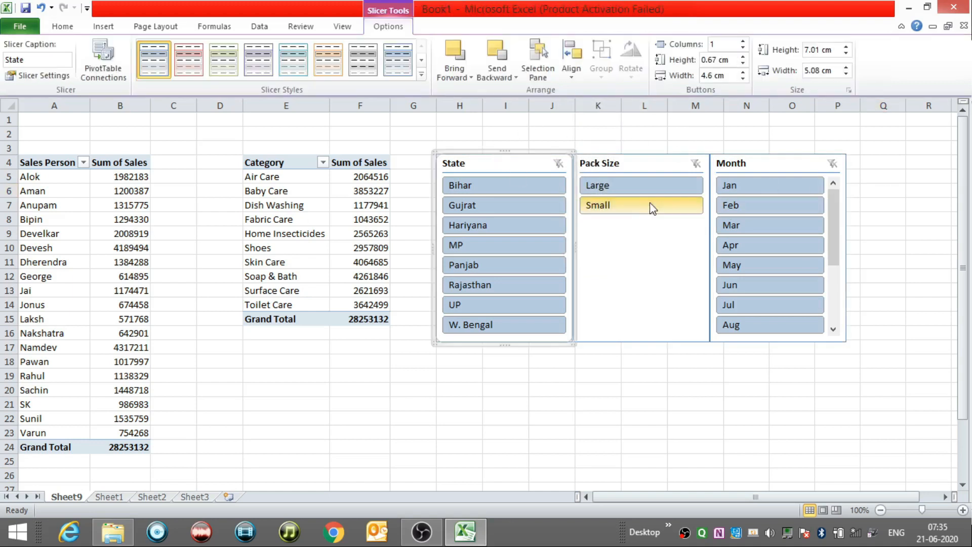
left_click(662, 158, "ctrl")
left_click(747, 161, "ctrl")
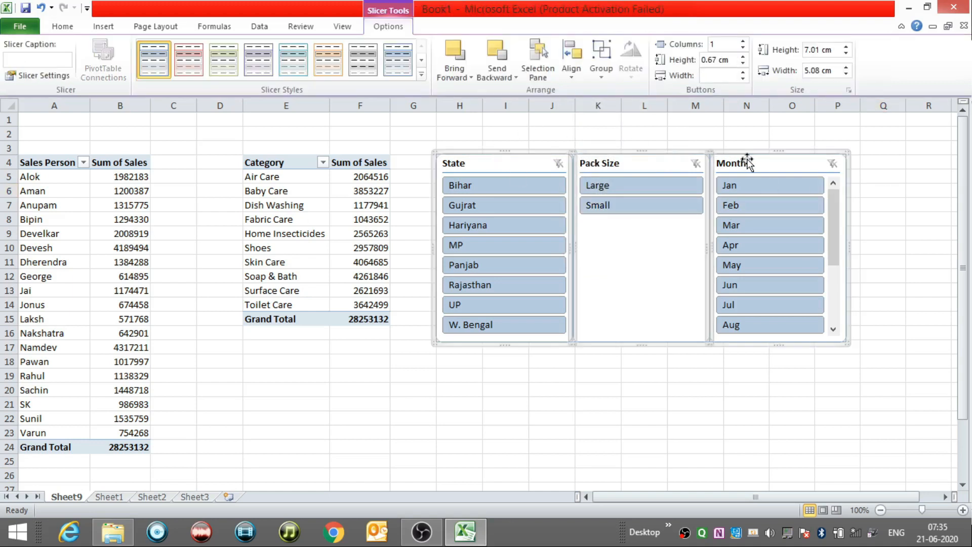
left_click(607, 76)
left_click(621, 93)
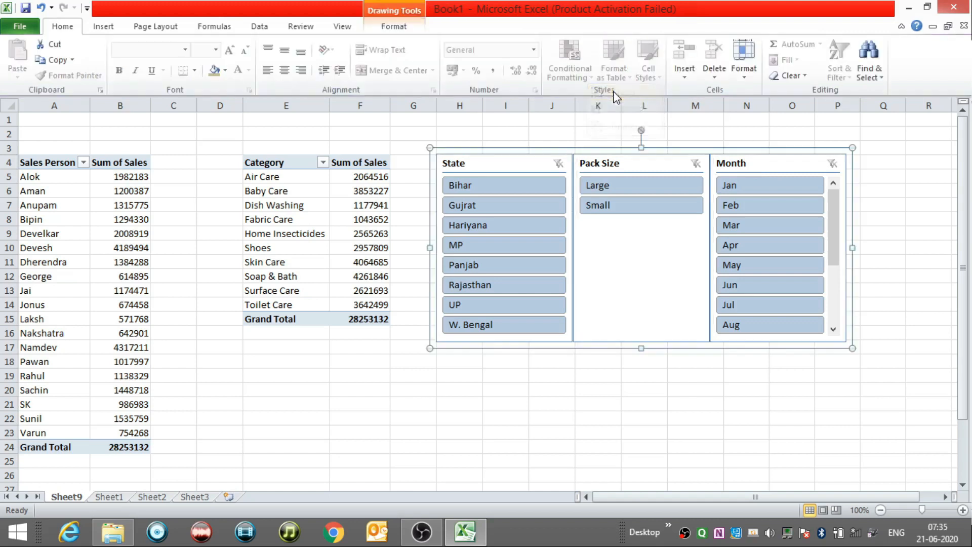
- Move the grouped slicers together slightly up and to the left
left_click(891, 204)
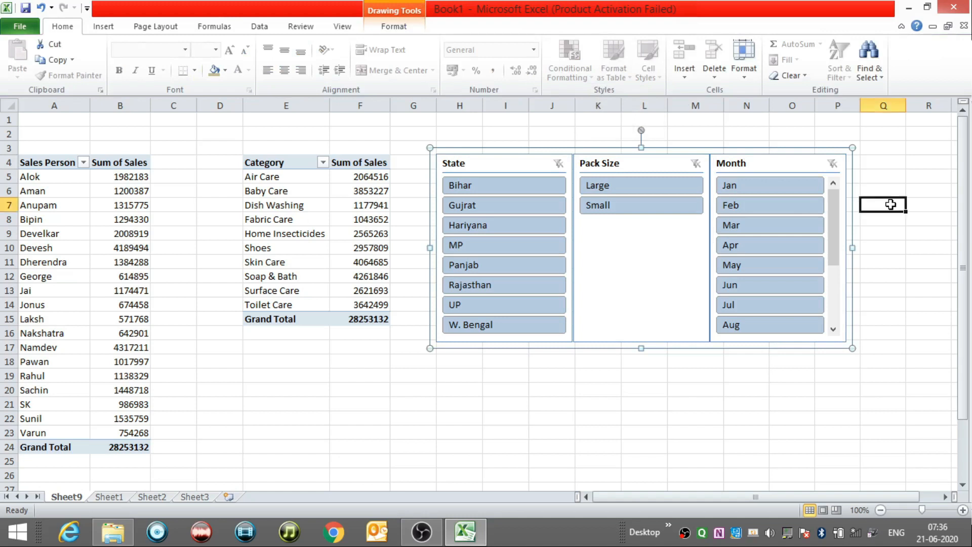
left_click(763, 162)
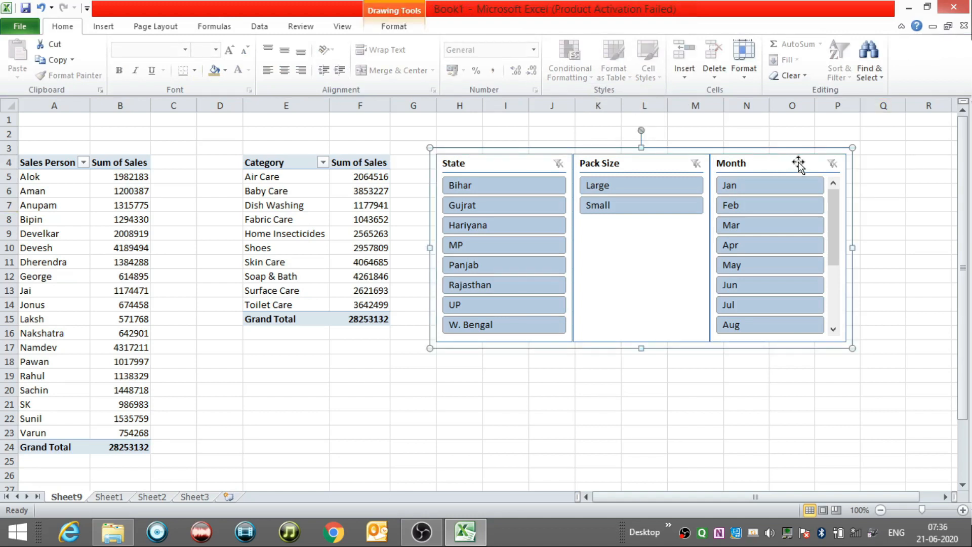
left_click(702, 351)
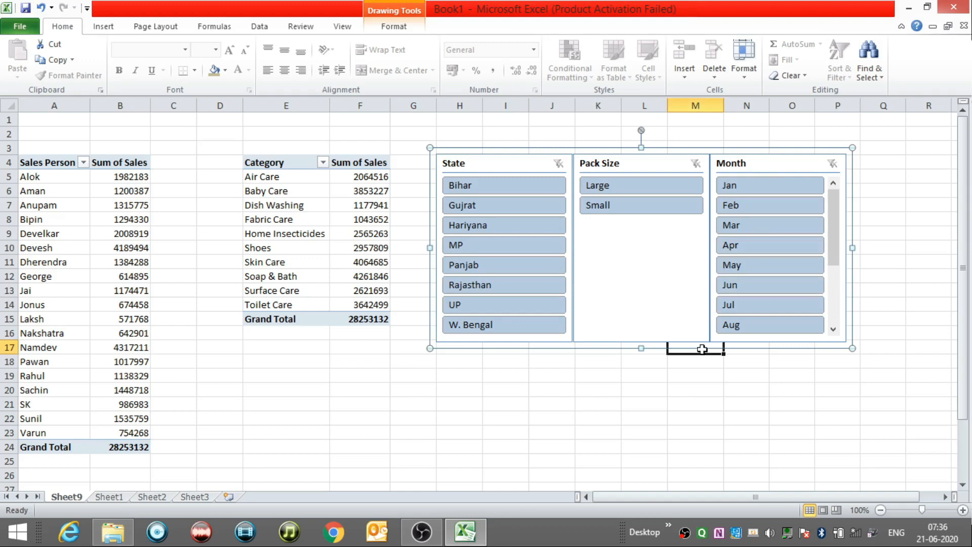
left_click(649, 156)
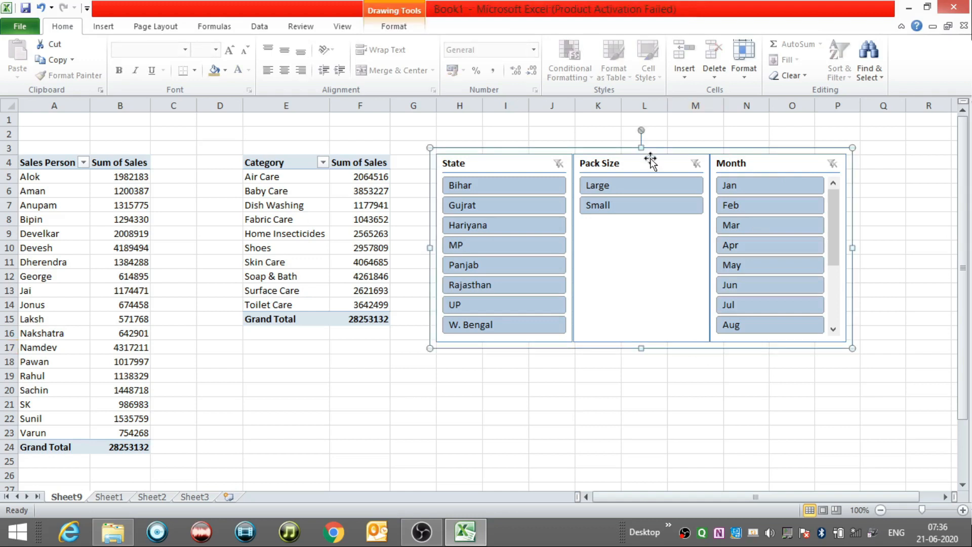
mouse_move(686, 349)
left_mouse_down()
mouse_move(667, 352)
mouse_move(697, 341)
mouse_move(675, 339)
mouse_move(714, 339)
mouse_move(679, 338)
left_mouse_up()
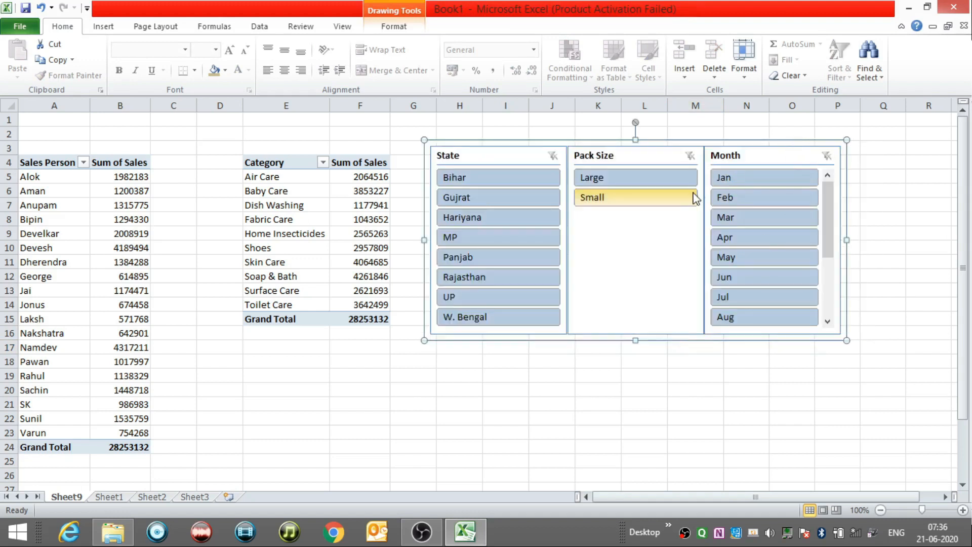
- Arrange the Month slicer's buttons in 2 columns with a button height of 0.9 cm
left_click(662, 221)
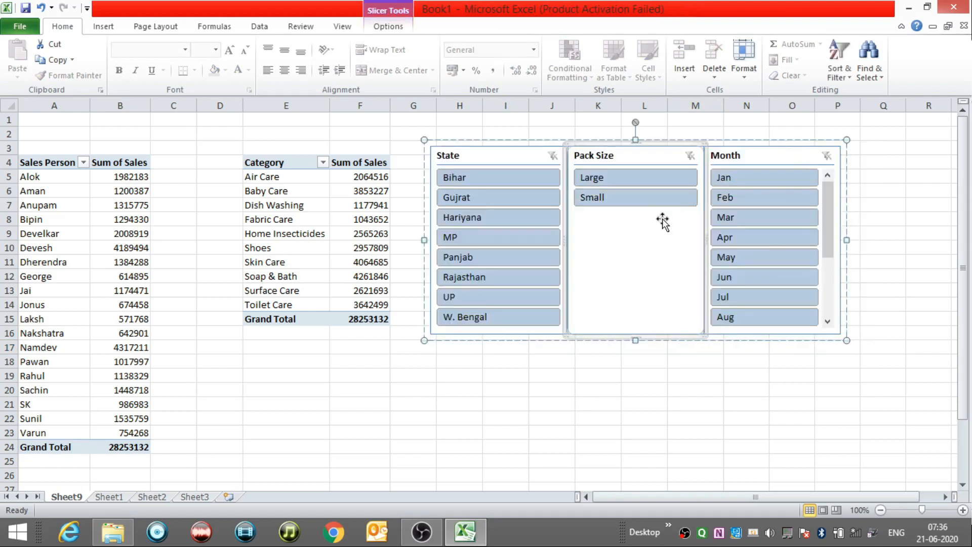
left_click(777, 157)
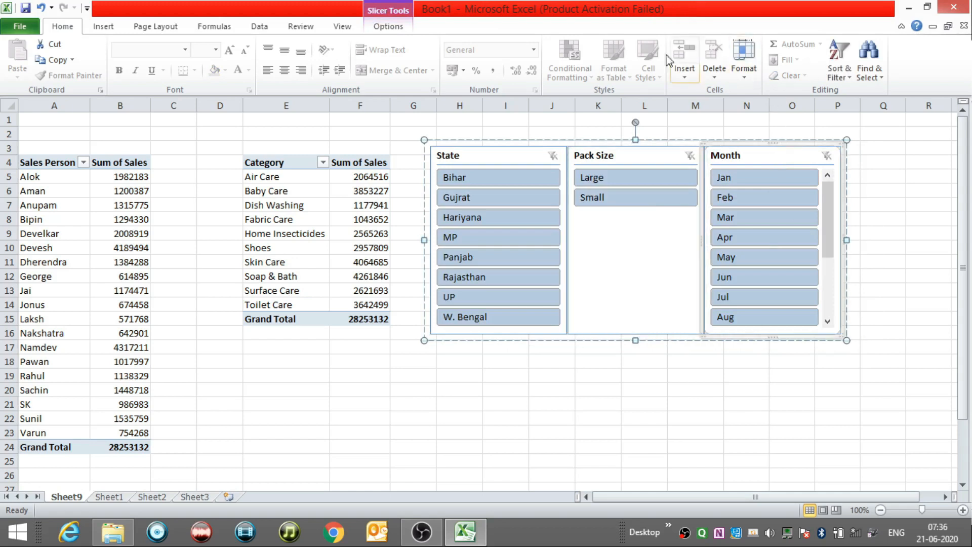
left_click(396, 30)
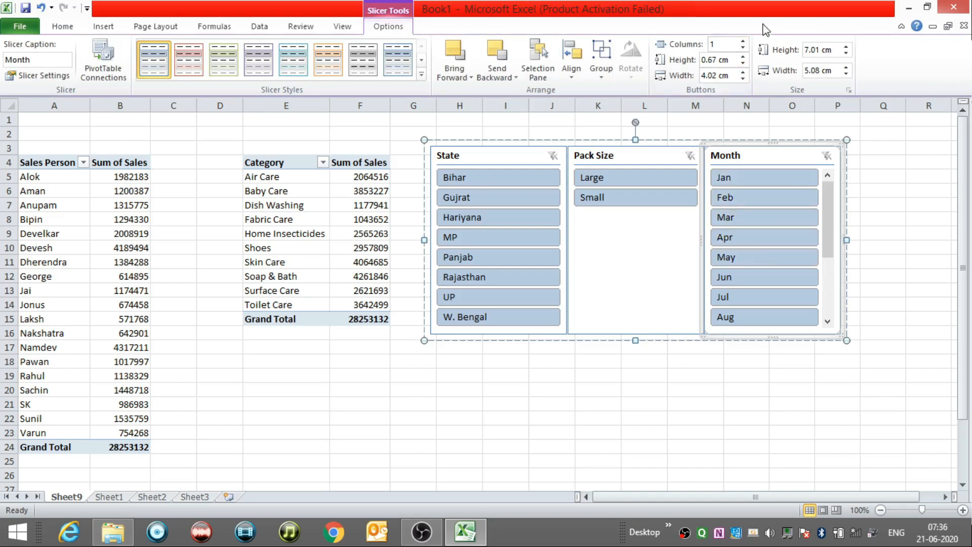
left_click(743, 41)
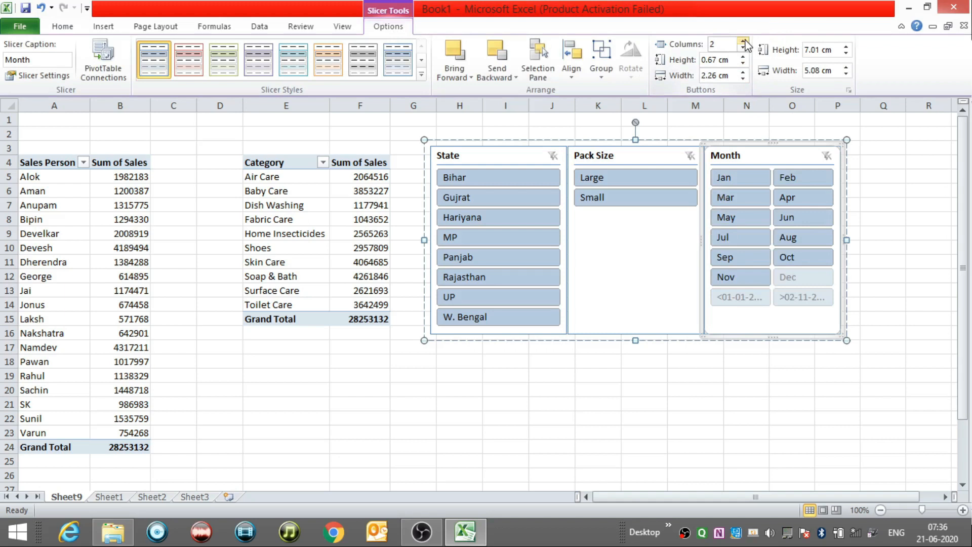
left_click(743, 56)
left_click(743, 57)
left_click(743, 57)
left_click(743, 64)
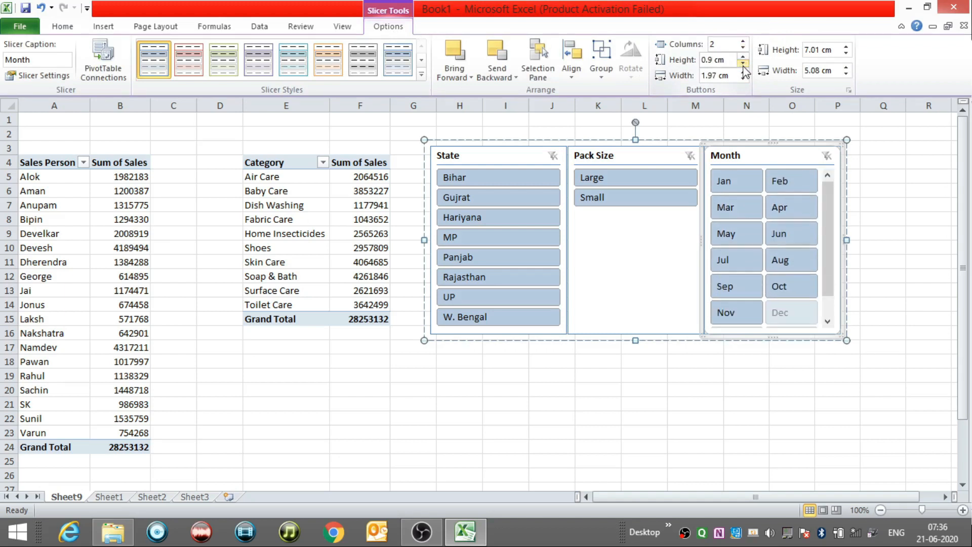
- Set the Pack Size slicer's button height to 1.2 cm
left_click(631, 159)
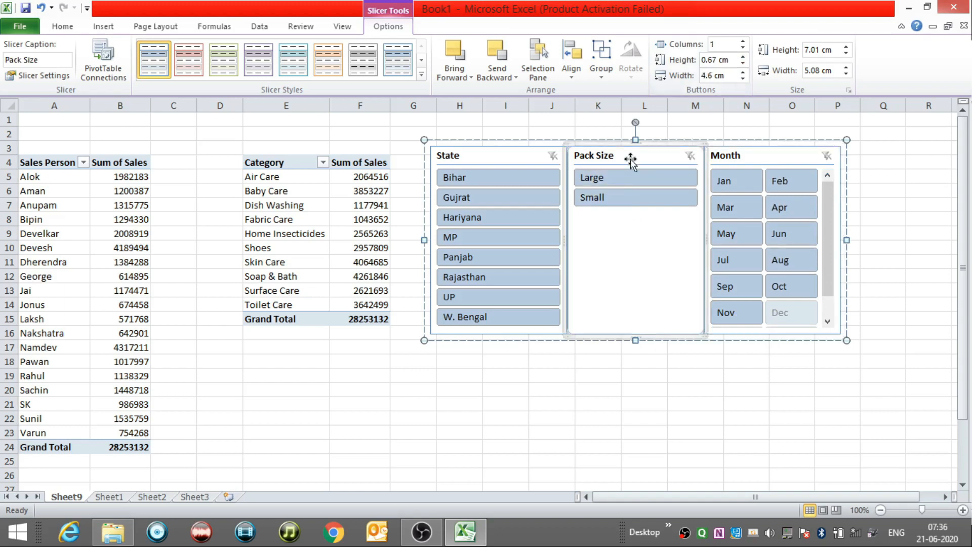
left_click(743, 56)
left_click(747, 58)
left_click(747, 58)
left_click(746, 58)
left_click(747, 58)
left_click(746, 58)
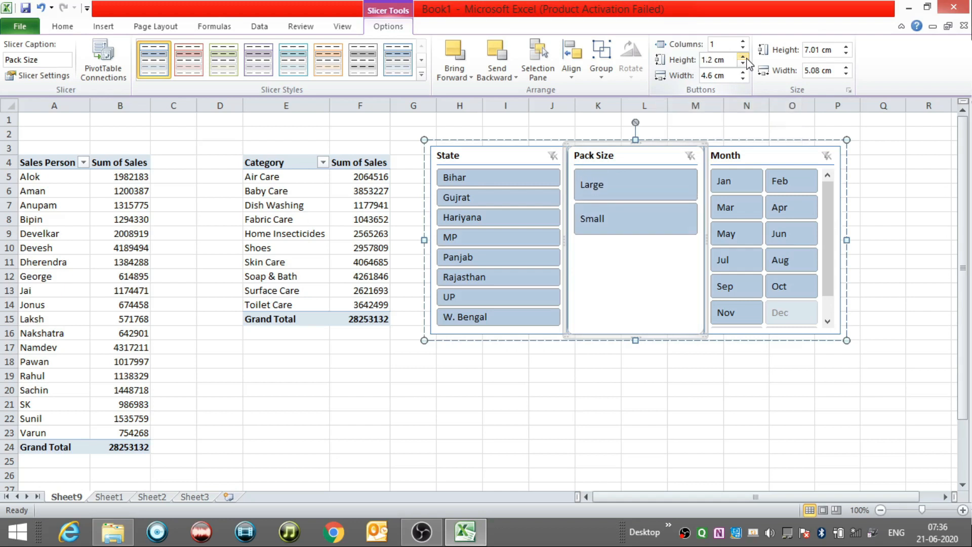
- Arrange the State slicer's buttons in 2 columns with a button height of 1.4 cm
left_click(519, 155)
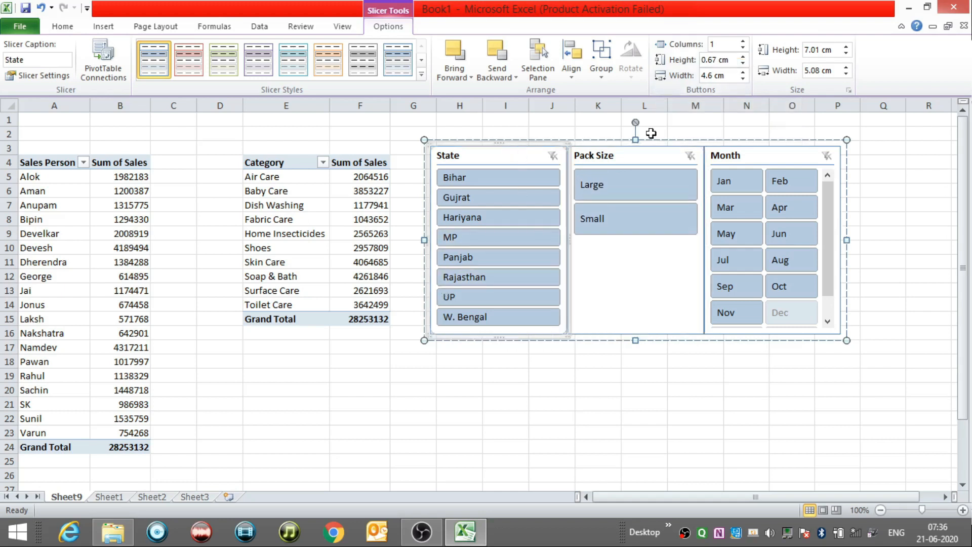
left_click(743, 41)
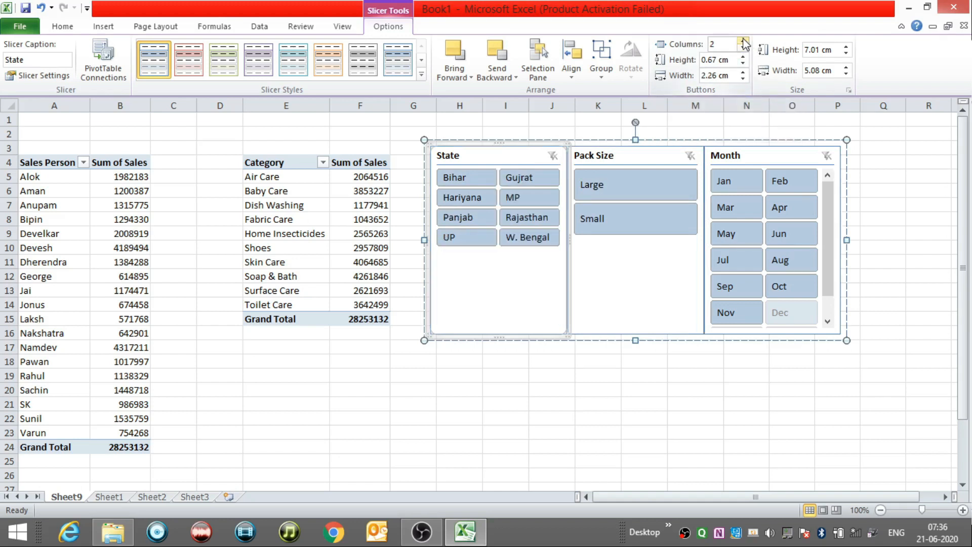
left_click(743, 57)
left_click(743, 58)
left_click(743, 57)
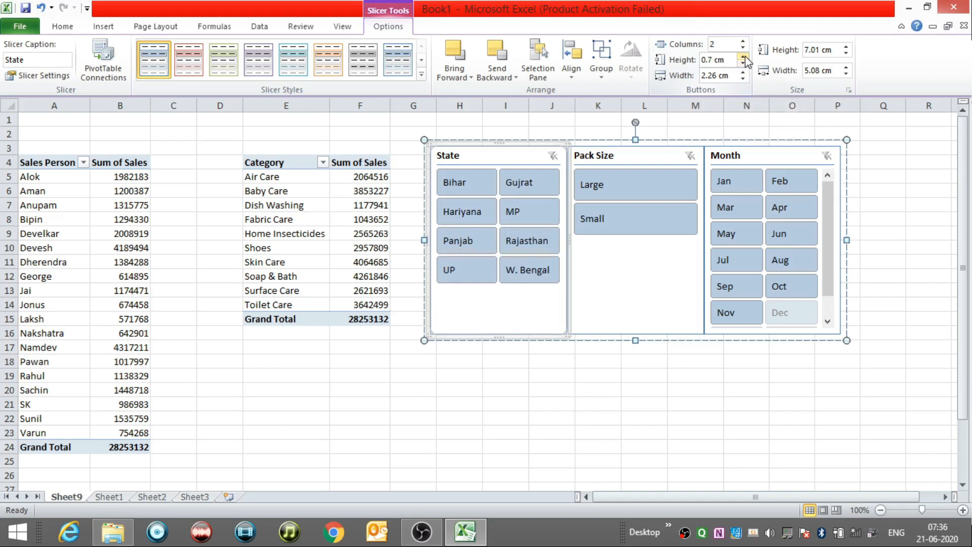
left_click(743, 58)
left_click(743, 58)
left_click(743, 58)
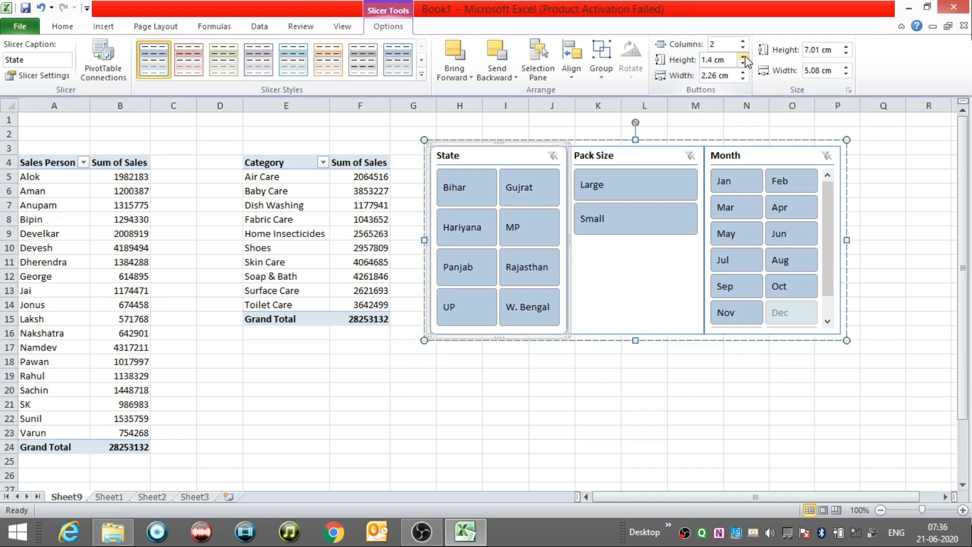
- Draw a rectangle about 7.9 cm high and 16.1 cm wide that covers the whole slicer group
left_click(730, 393)
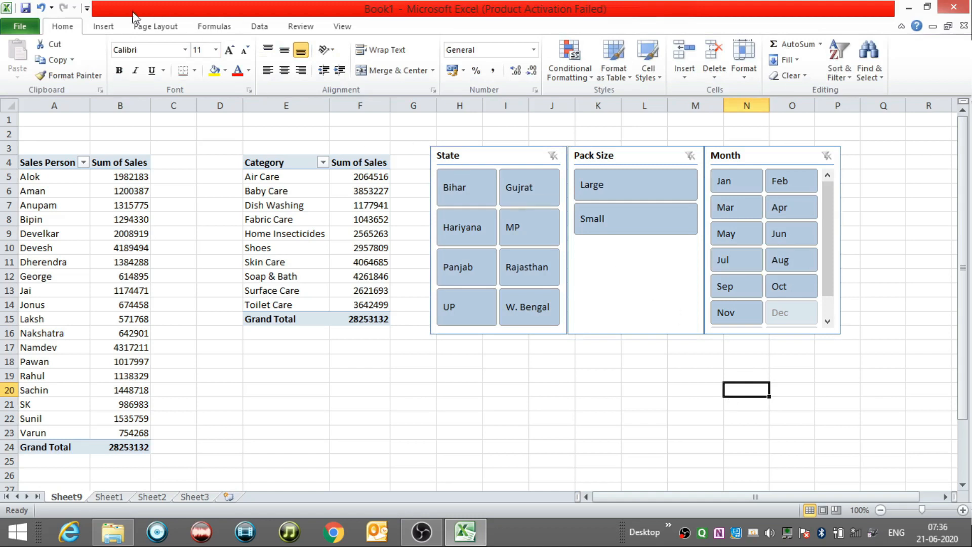
left_click(103, 28)
left_click(156, 66)
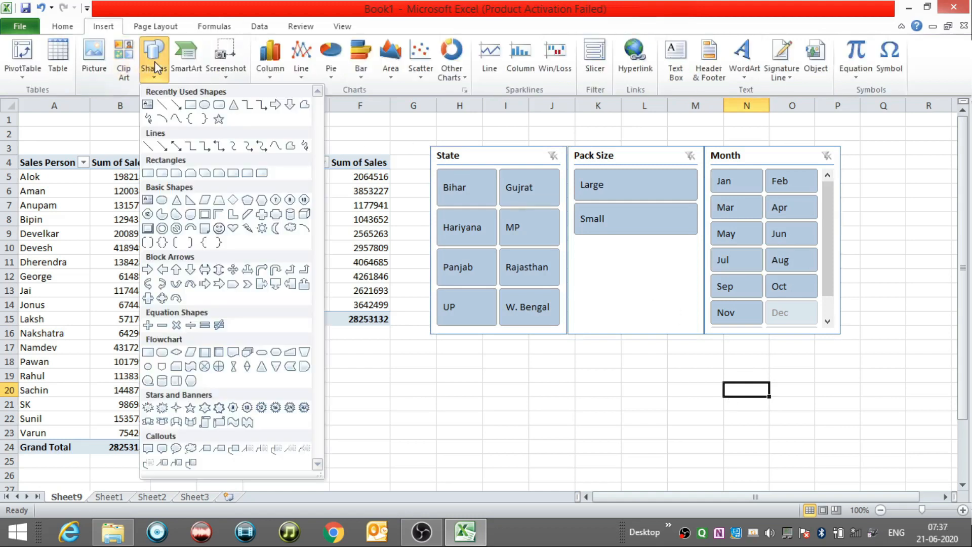
left_click(191, 105)
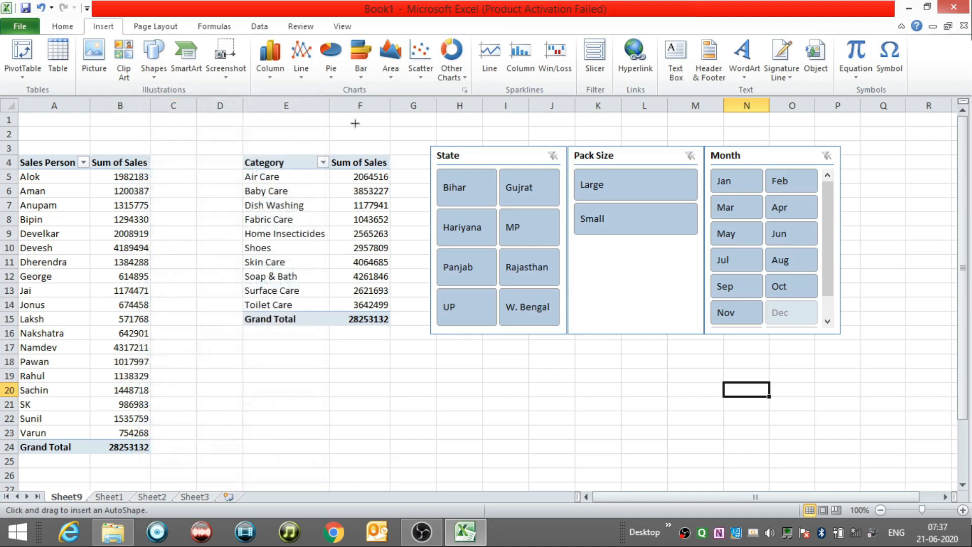
mouse_move(420, 133)
left_mouse_down()
mouse_move(603, 135)
mouse_move(902, 311)
mouse_move(862, 375)
mouse_move(853, 346)
left_mouse_up()
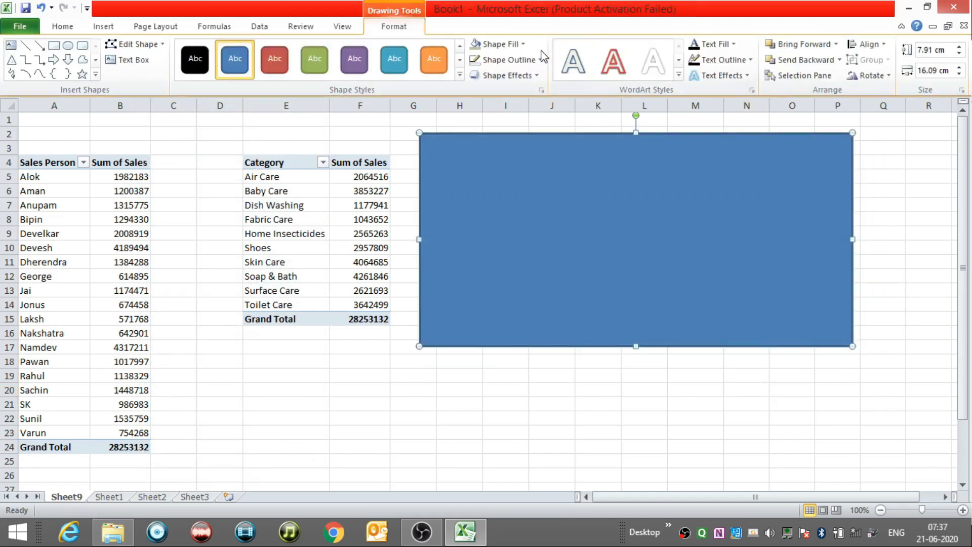
- Remove the rectangle's outline and fill it with Tan, Background 2, Darker 25%
left_click(532, 60)
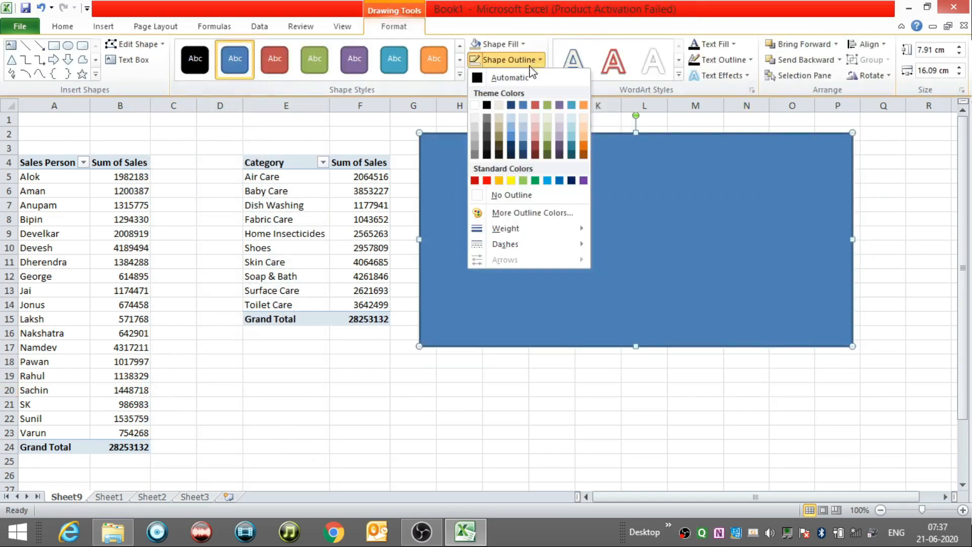
left_click(517, 196)
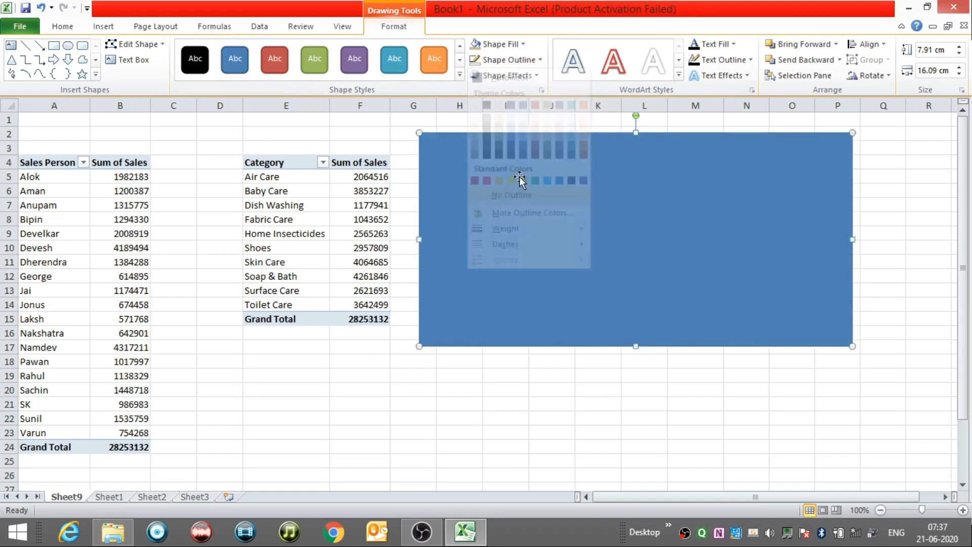
left_click(519, 45)
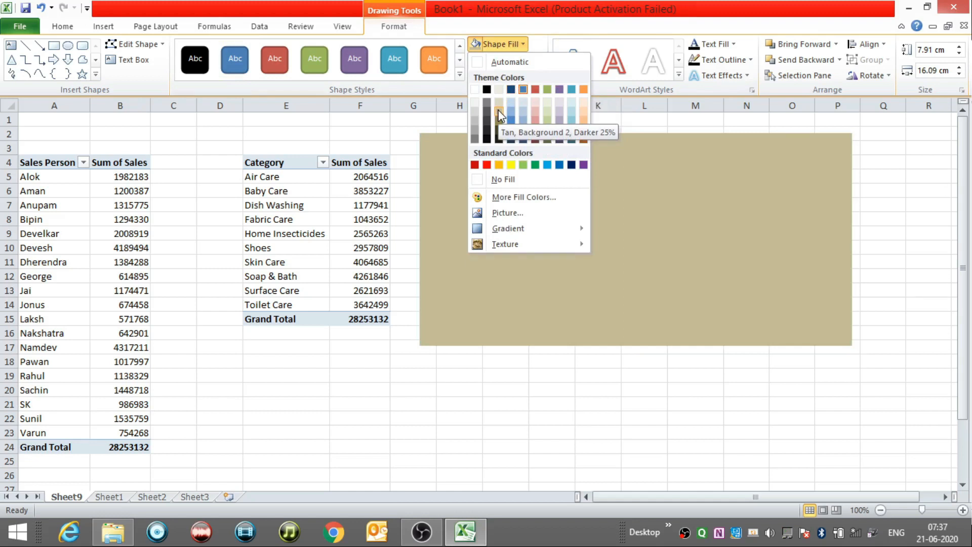
left_click(499, 115)
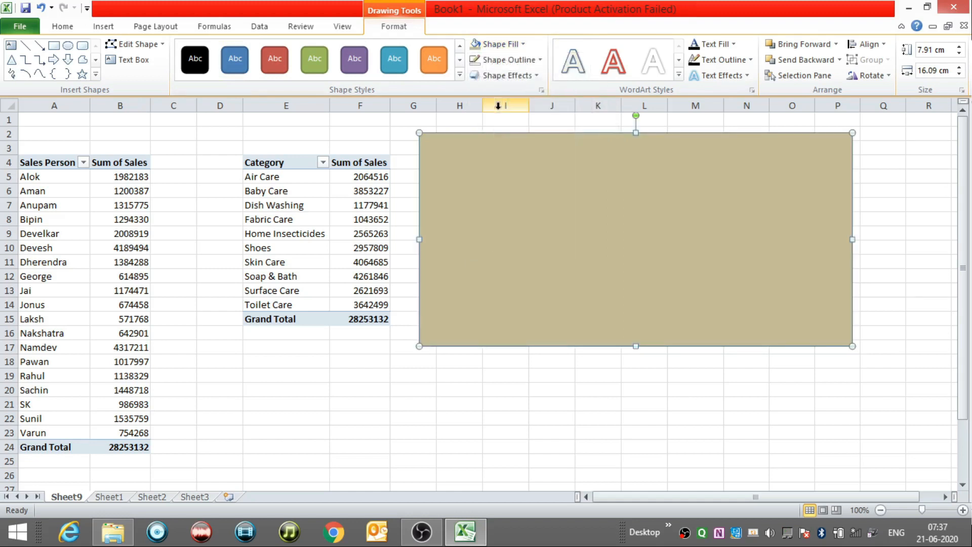
- Apply the second bevel in the second preset row to the rectangle and send it to the back, behind the slicers
left_click(537, 76)
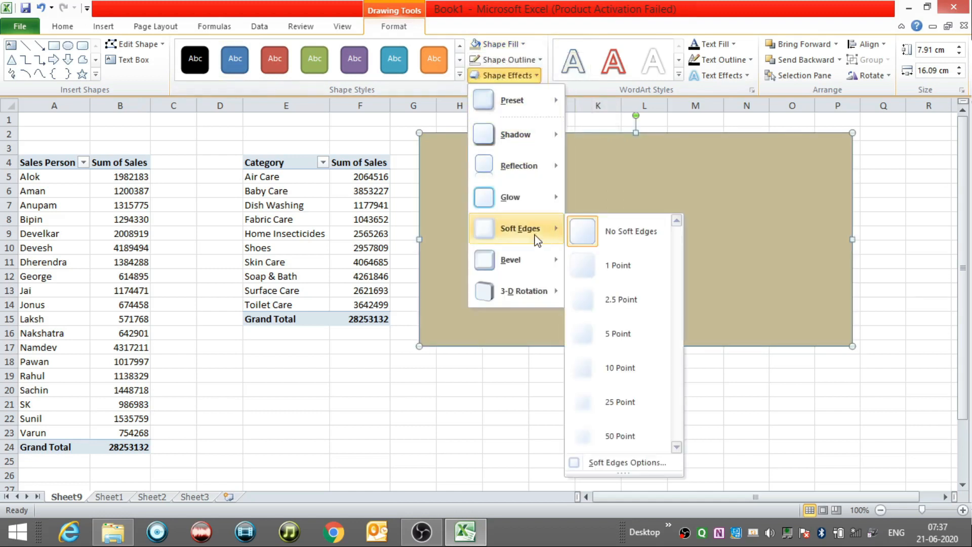
mouse_move(522, 259)
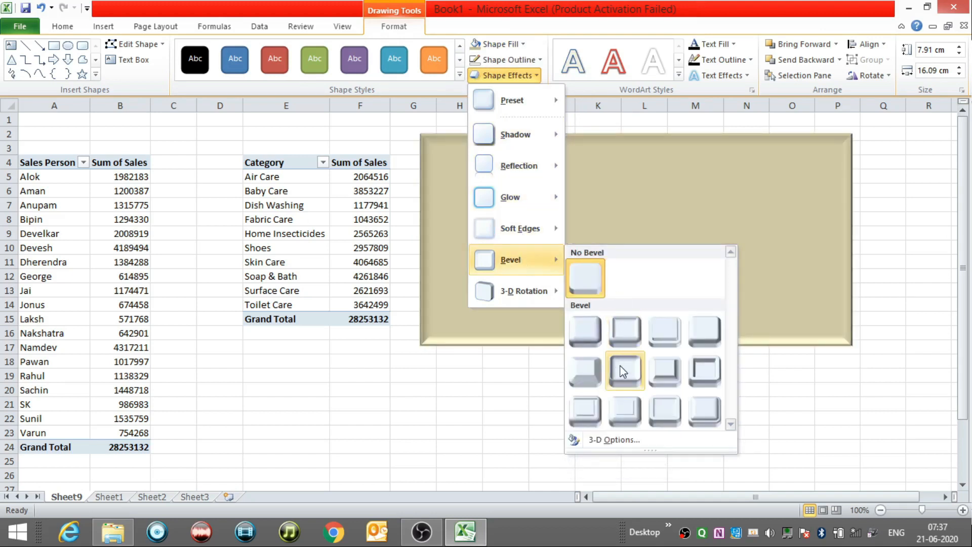
left_click(627, 371)
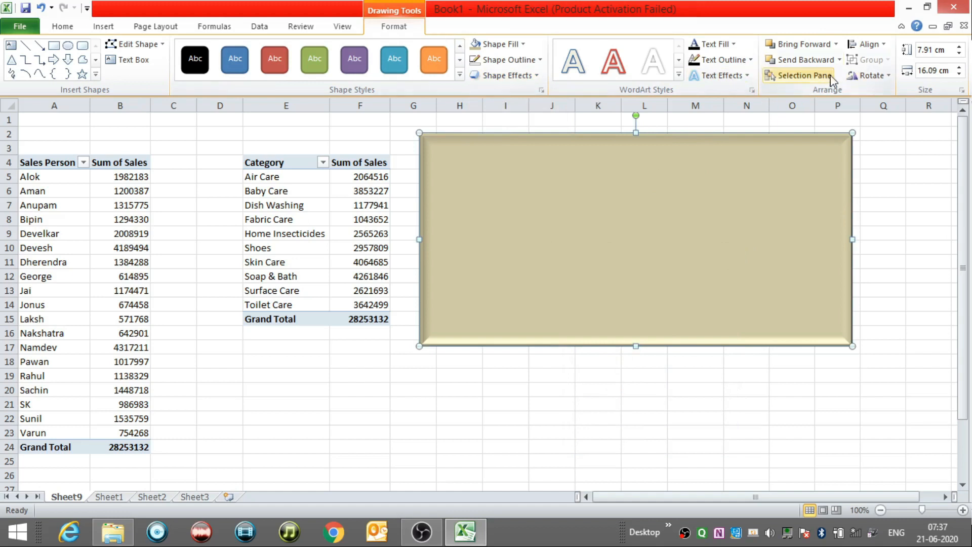
left_click(839, 60)
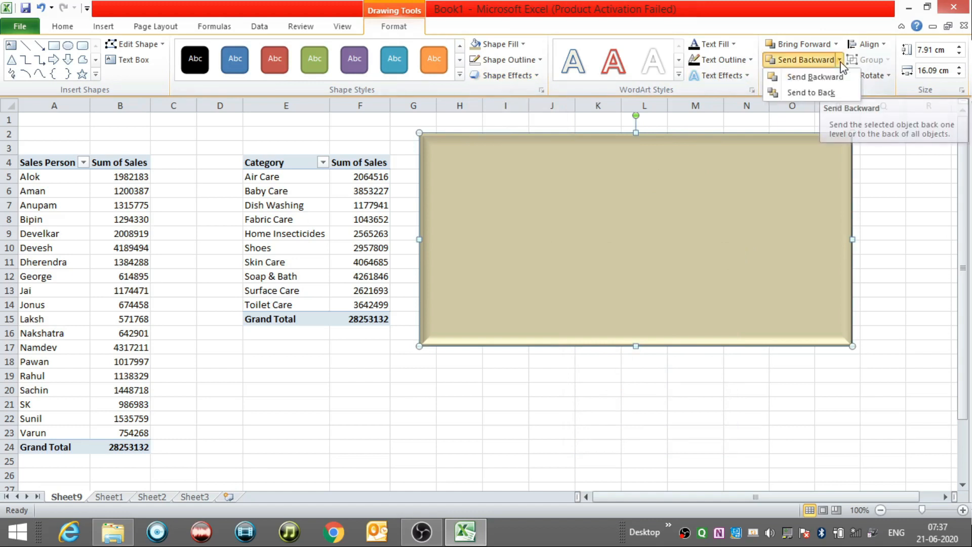
left_click(824, 92)
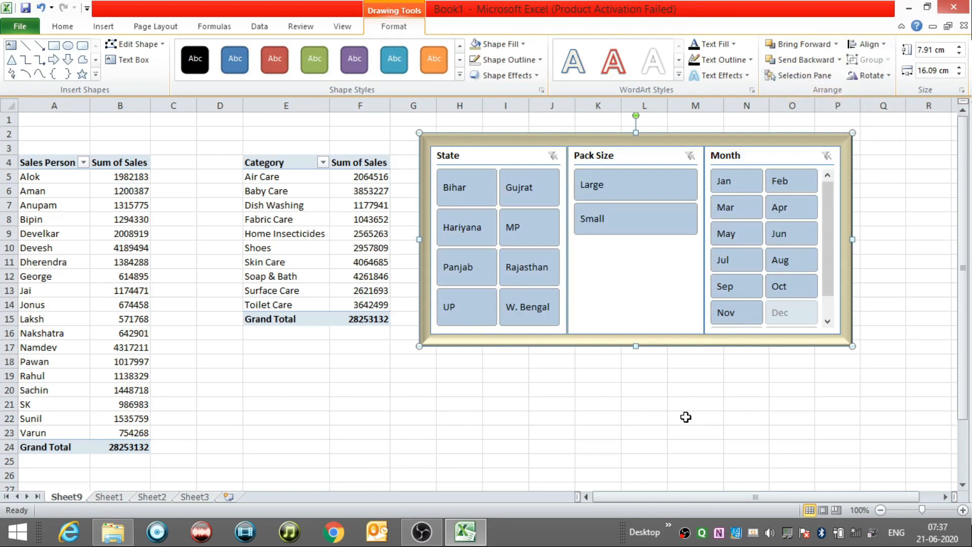
left_click(625, 417)
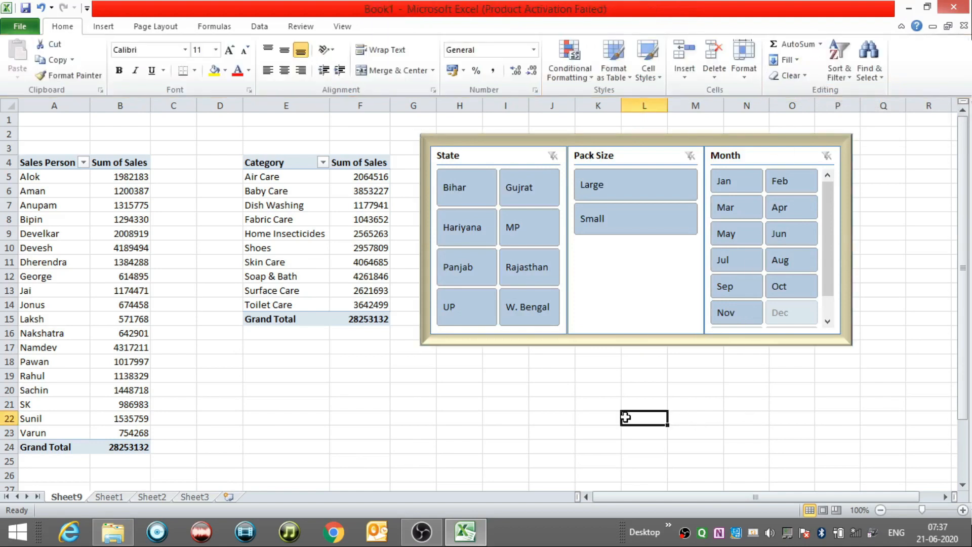
- Filter both reports with the slicers to state Bihar, pack size Large and month Jan
left_click(458, 191)
left_click(587, 195)
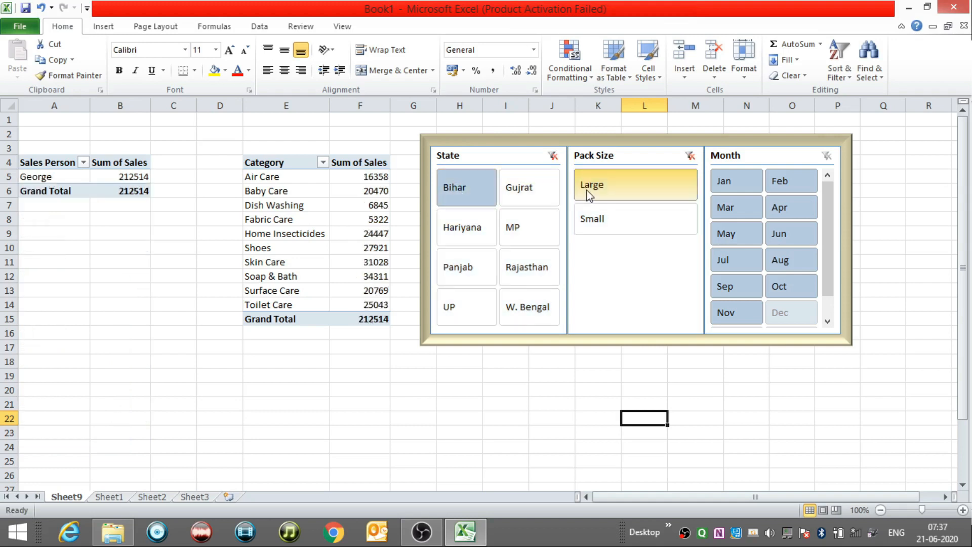
left_click(751, 185)
- Clear the filters of the State, Pack Size and Month slicers
left_click(494, 158)
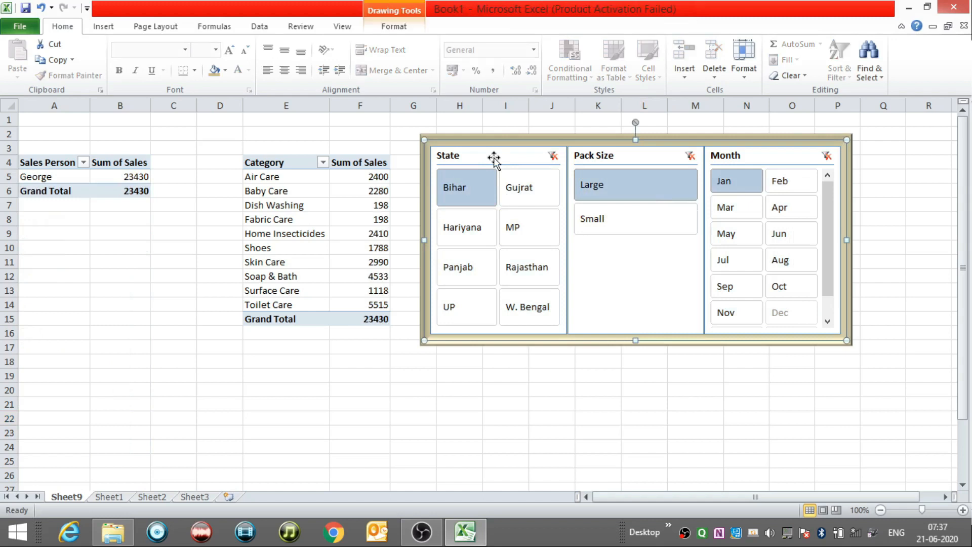
left_click(553, 157)
left_click(690, 155)
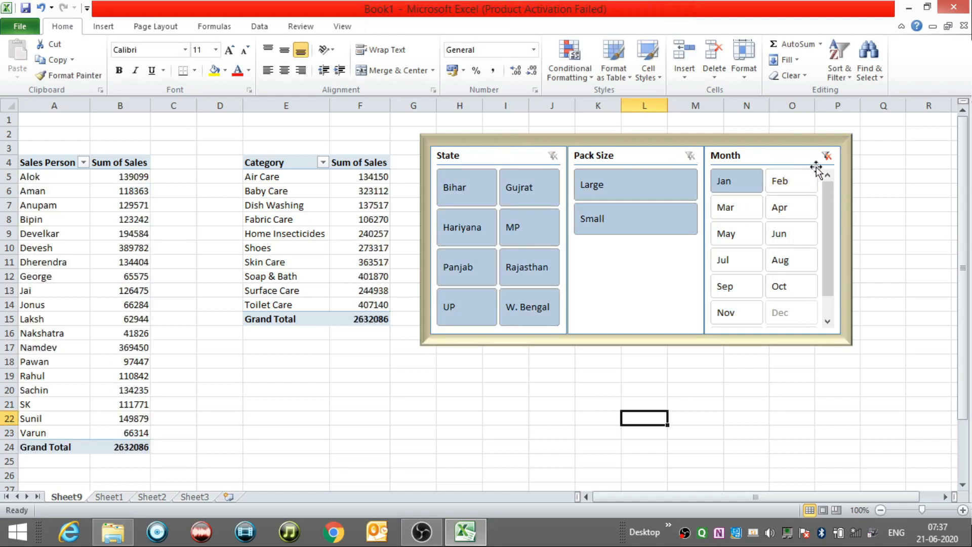
left_click(827, 156)
- Apply the aqua Dark slicer style to the Month slicer
left_click(753, 160)
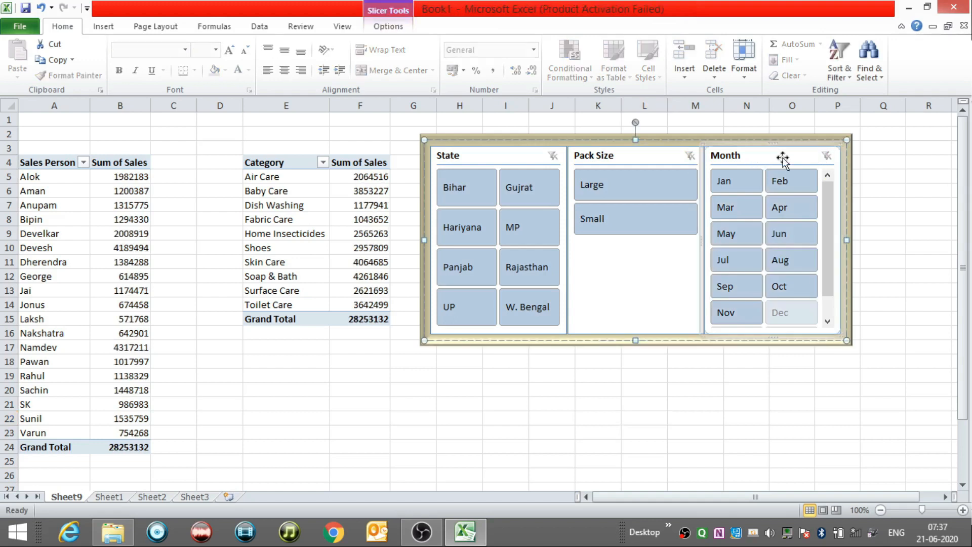
left_click(395, 28)
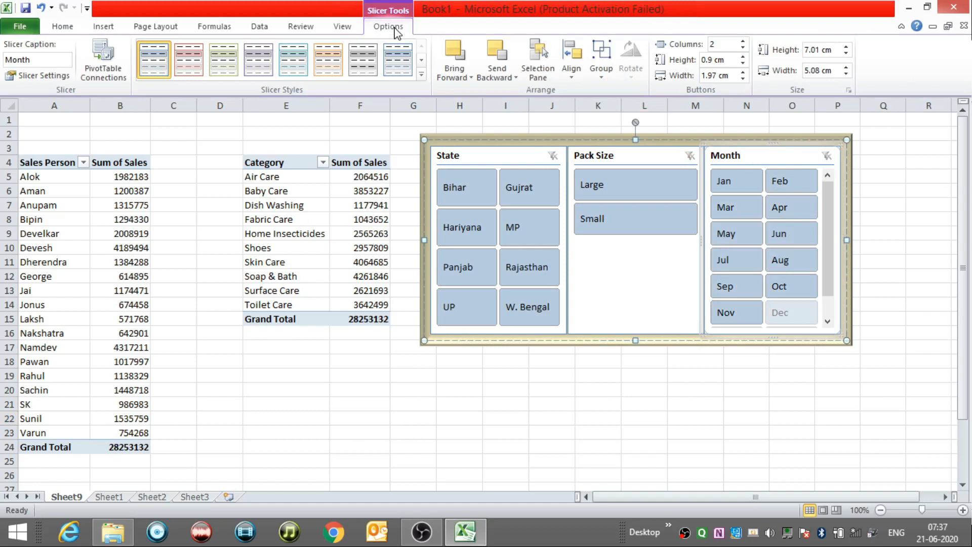
left_click(421, 75)
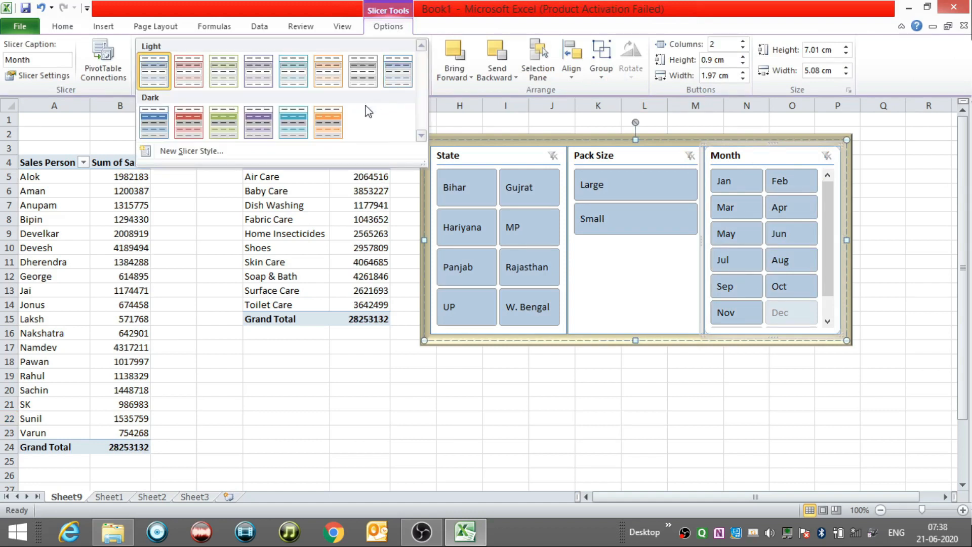
left_click(293, 120)
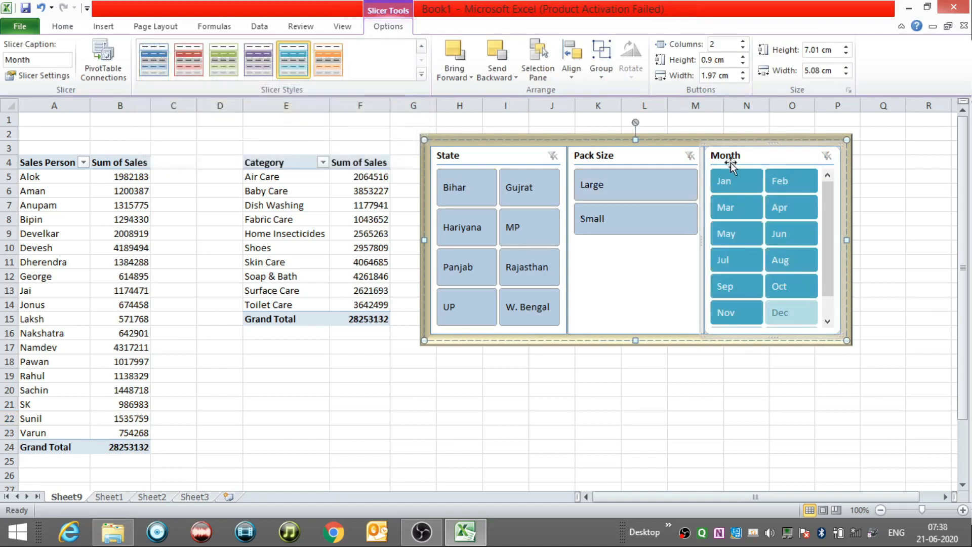
- Apply the red Dark slicer style to the Pack Size slicer and the green Dark style to the State slicer
left_click(635, 156)
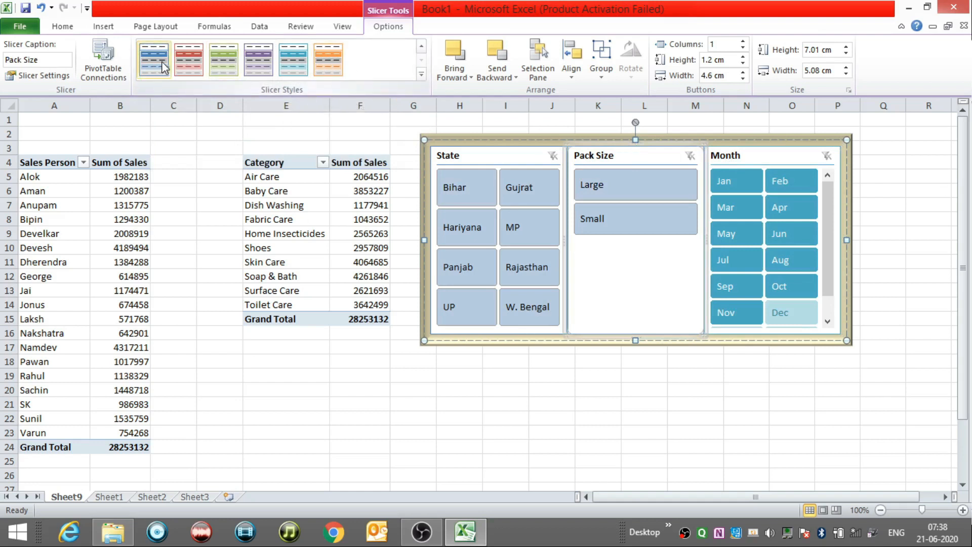
left_click(178, 66)
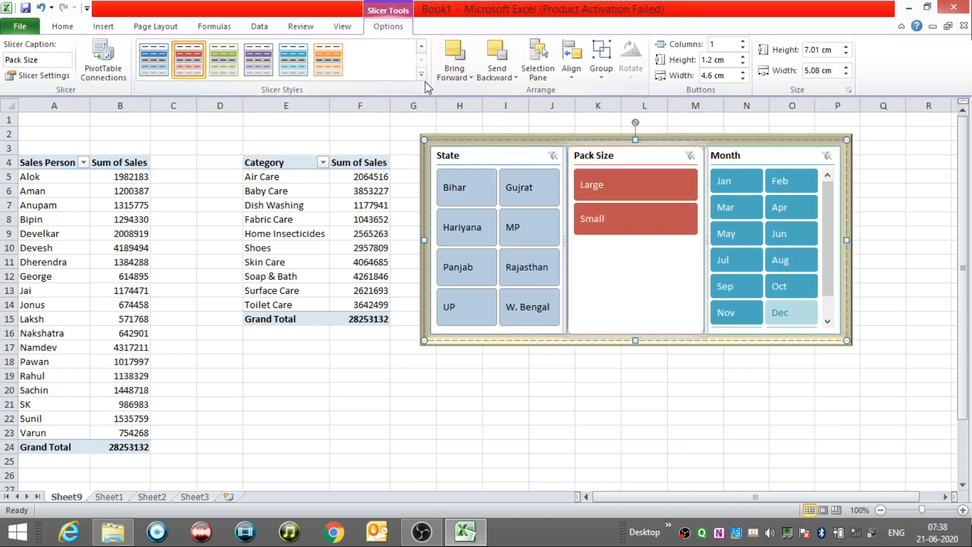
left_click(495, 155)
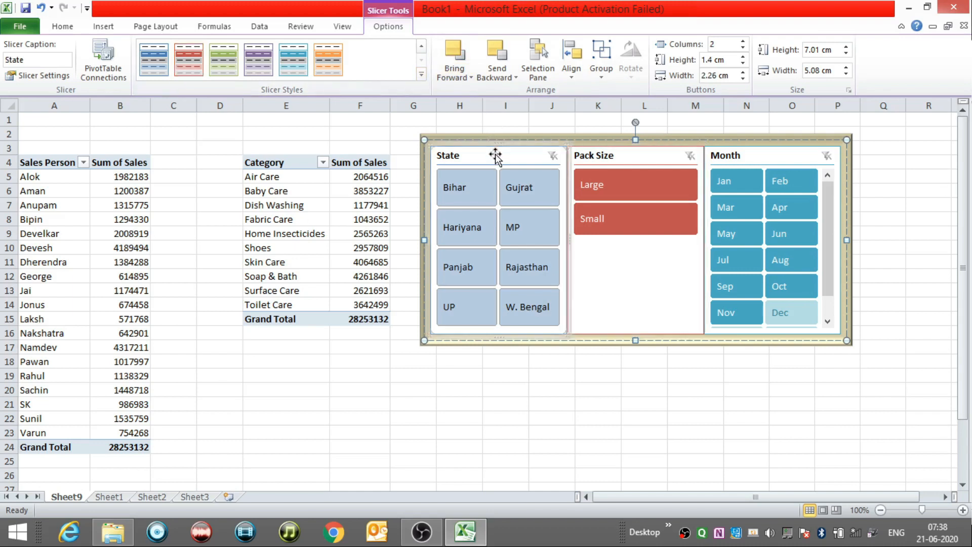
left_click(421, 77)
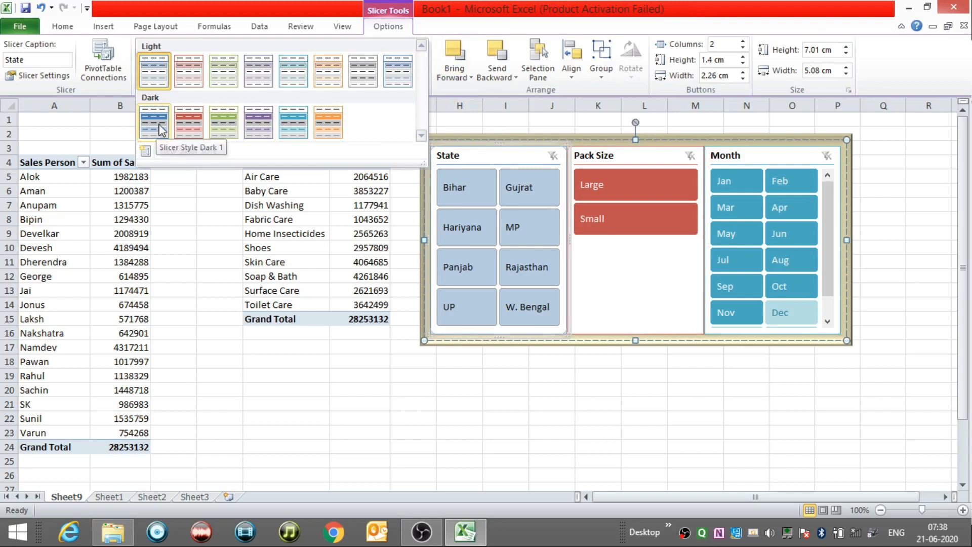
left_click(230, 118)
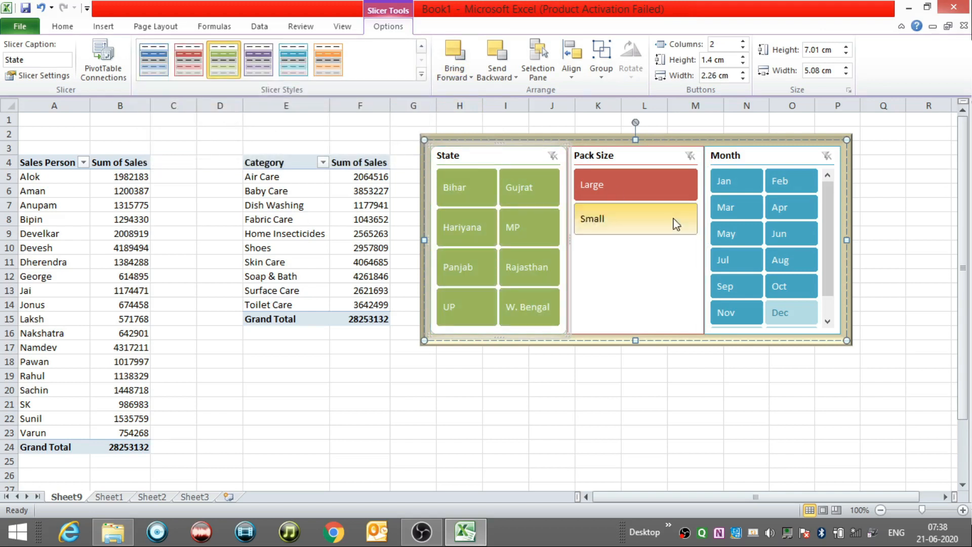
left_click(681, 372)
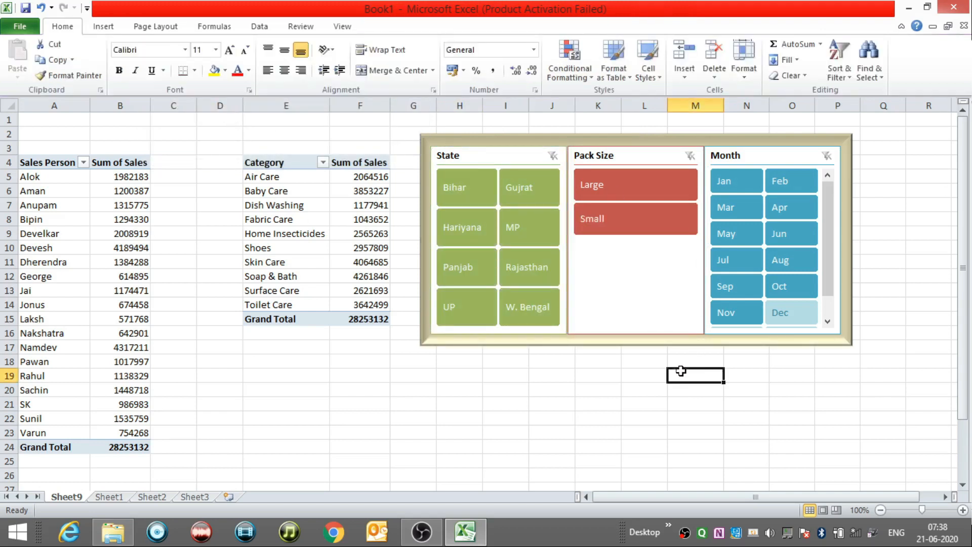
- Filter the reports by Bihar, Hariyana, Panjab and Rajasthan in turn with the State slicer, and clear its filter
left_click(463, 195)
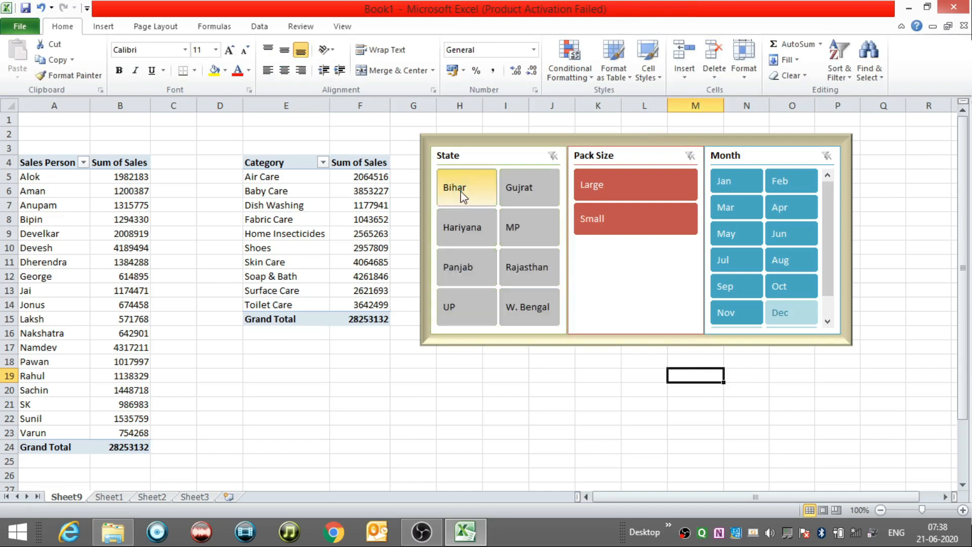
left_click(462, 221)
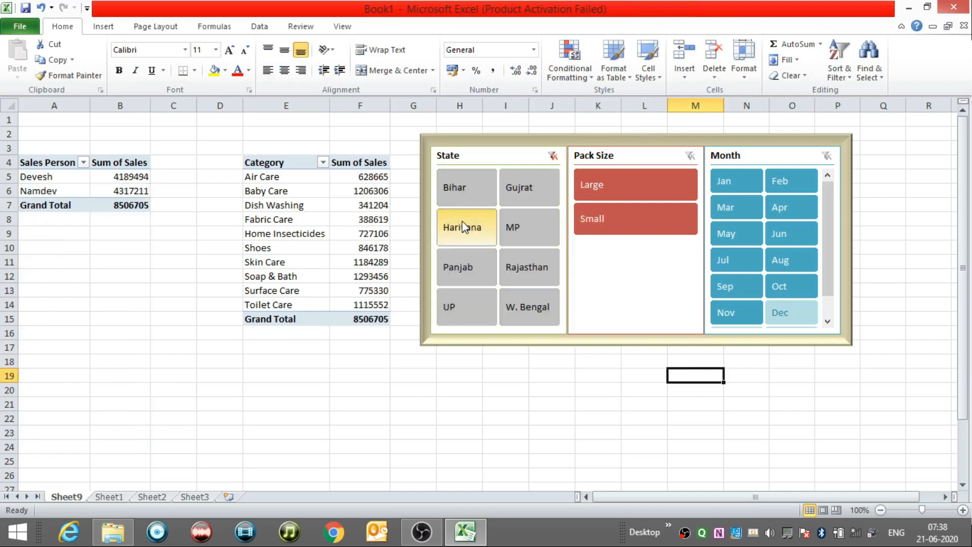
left_click(469, 262)
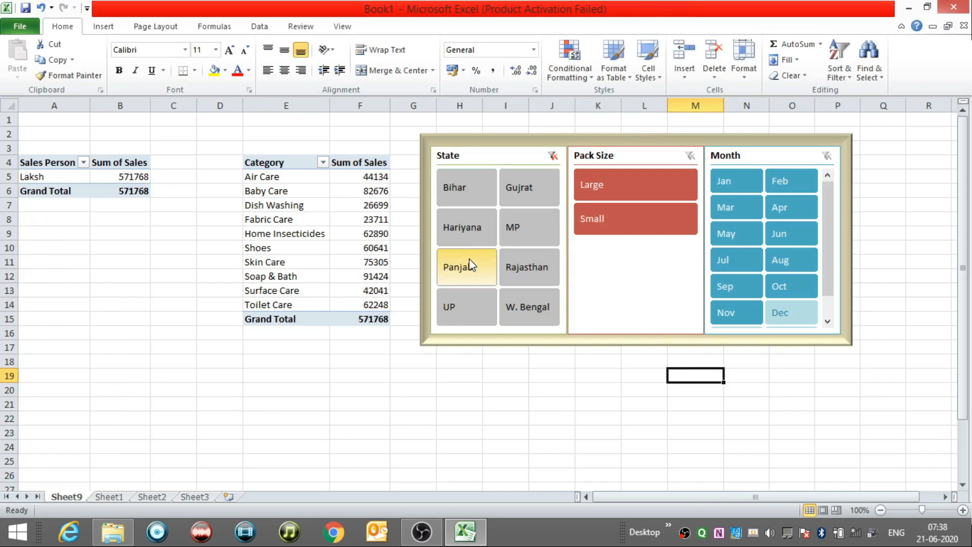
left_click(515, 266)
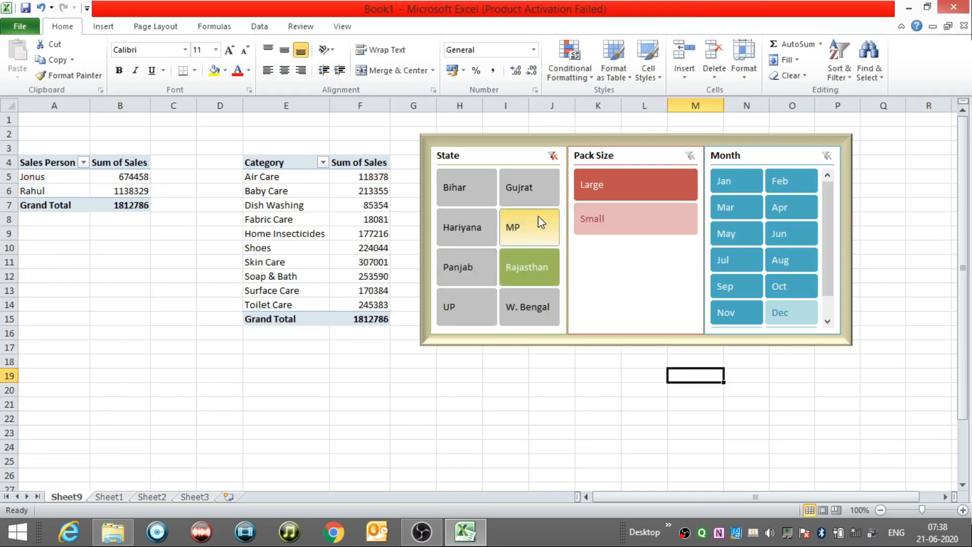
left_click(552, 156)
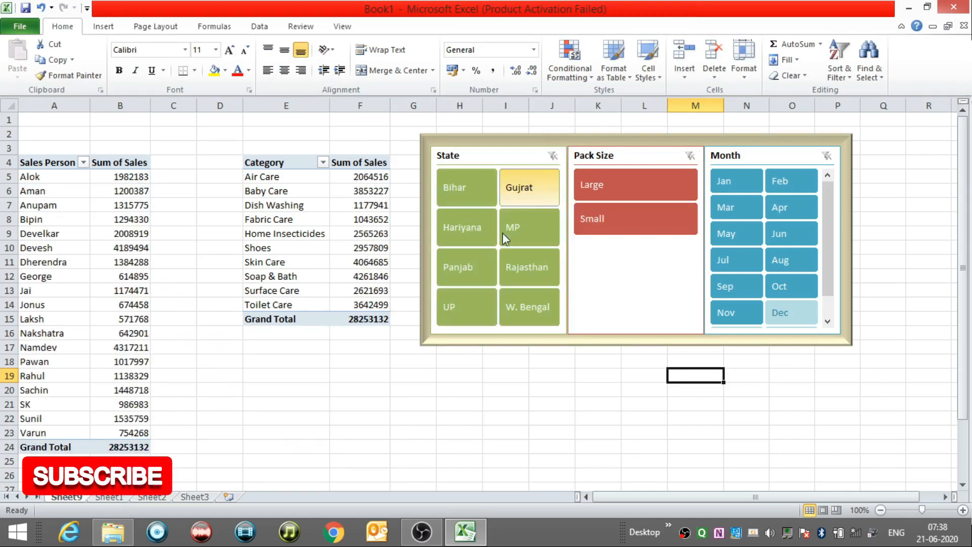